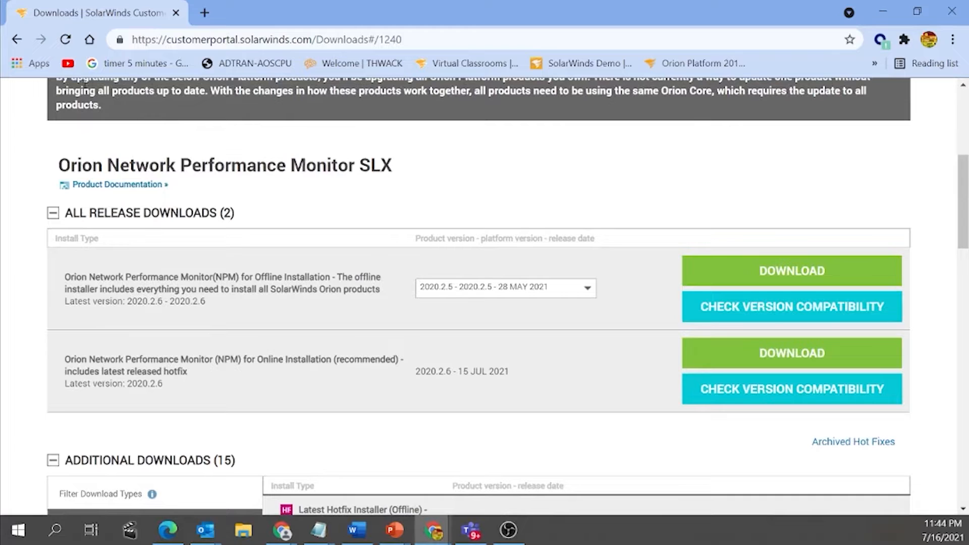
Step: Download the online installer for the Server & Application Monitor (SAM) free trial from the Systems Management products
left_click(17, 40)
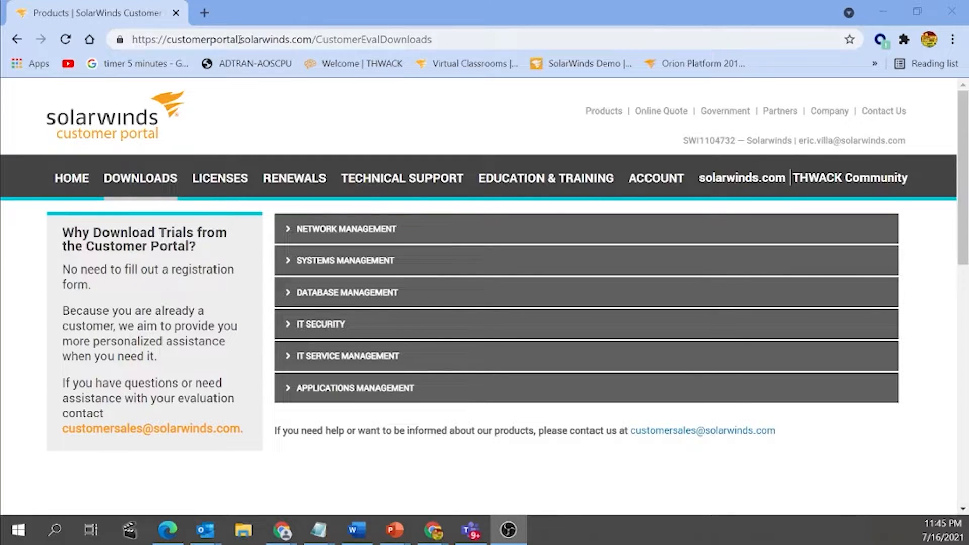
mouse_move(157, 176)
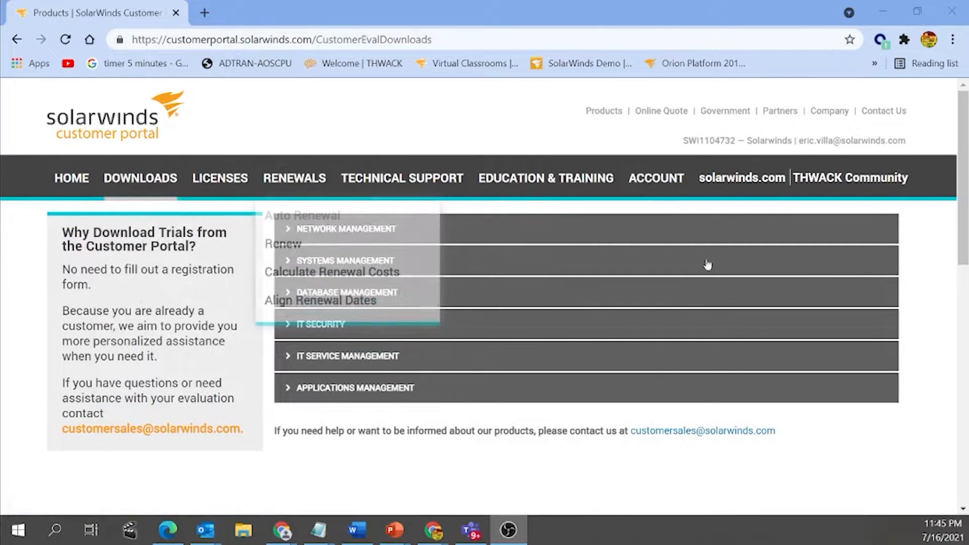
left_click(296, 262)
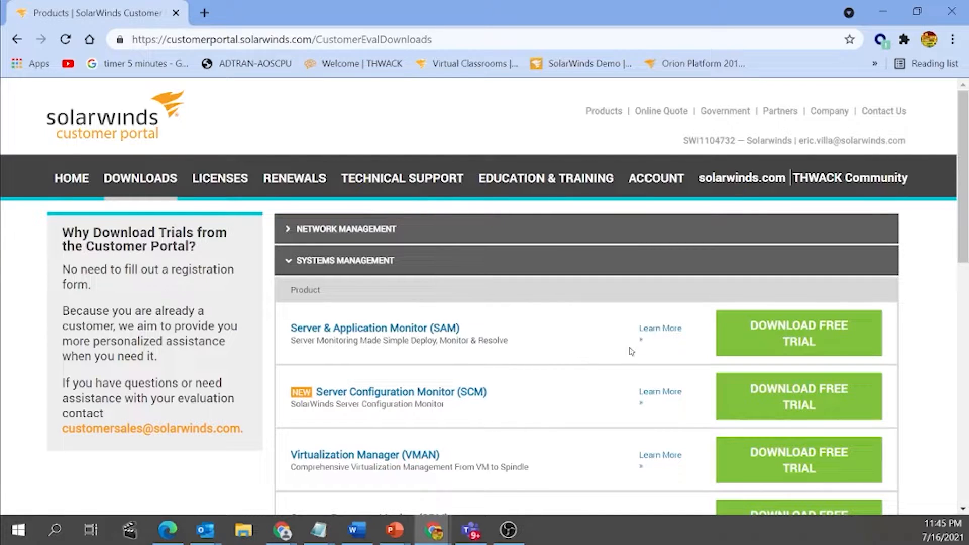
left_click(799, 349)
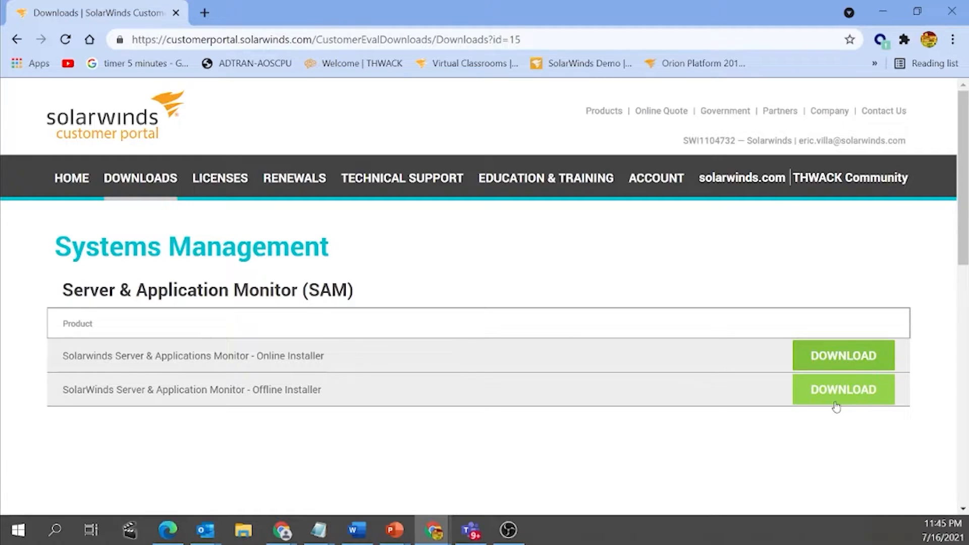
left_click(841, 355)
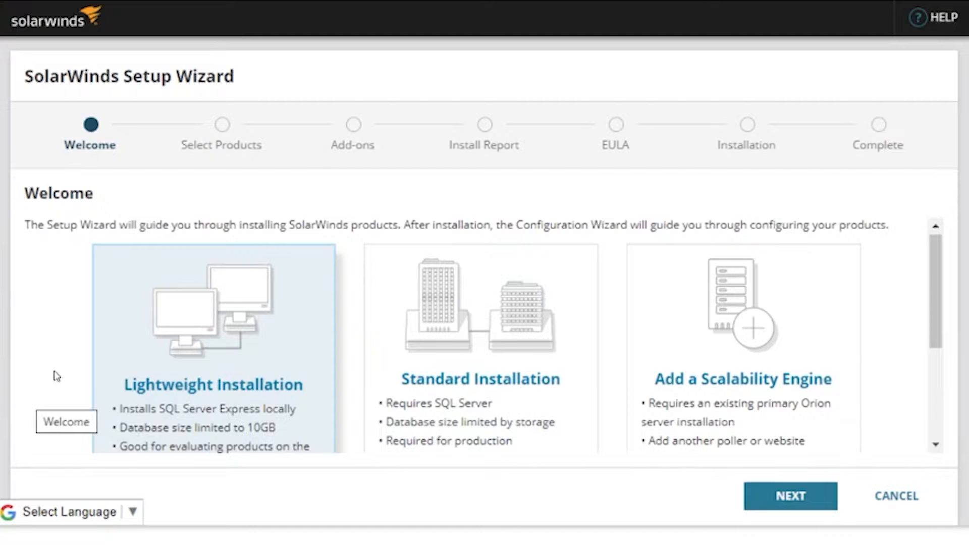
Step: Compare the installation types, choose Standard Installation and continue to the product selection
scroll(116, 360, "down", 2)
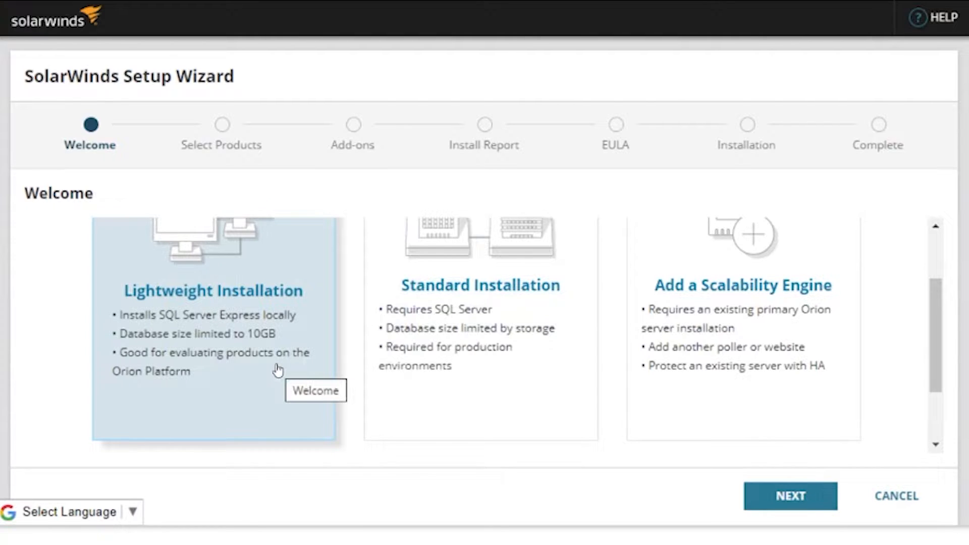
scroll(278, 371, "up", 1)
scroll(496, 393, "down", 1)
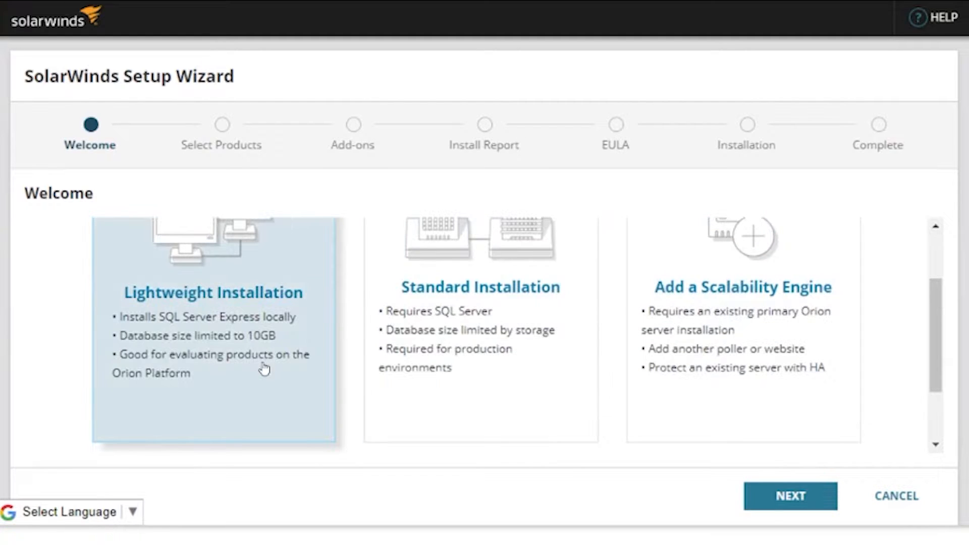
scroll(368, 313, "up", 1)
scroll(227, 350, "down", 1)
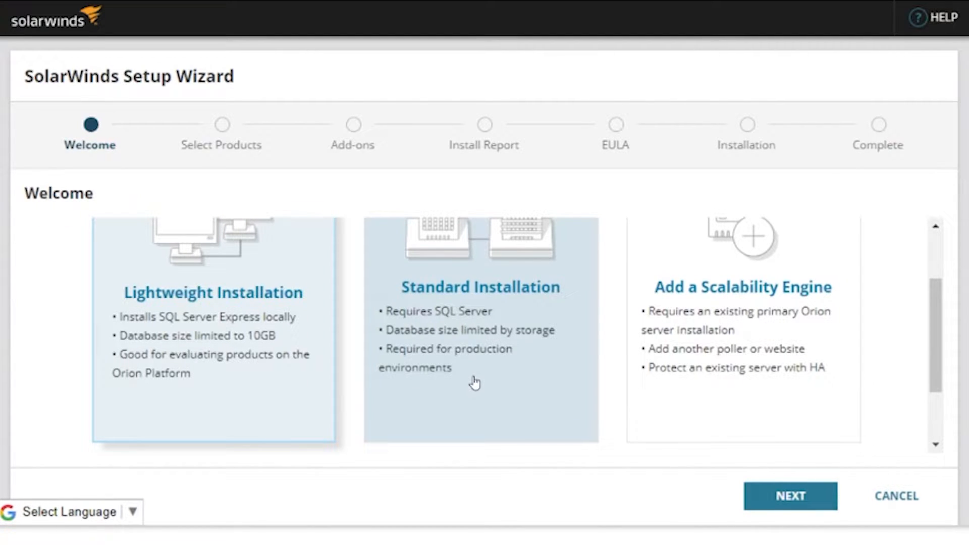
left_click(475, 383)
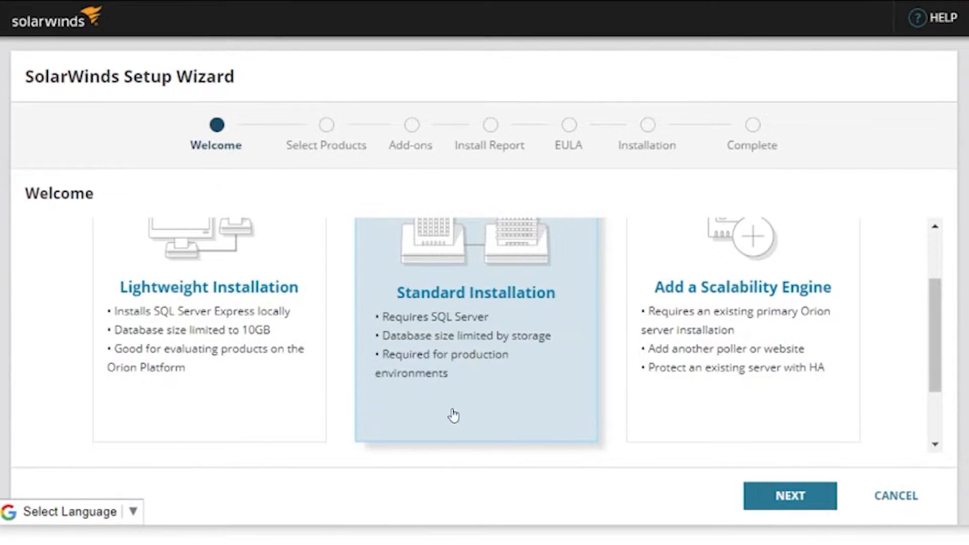
scroll(463, 380, "up", 2)
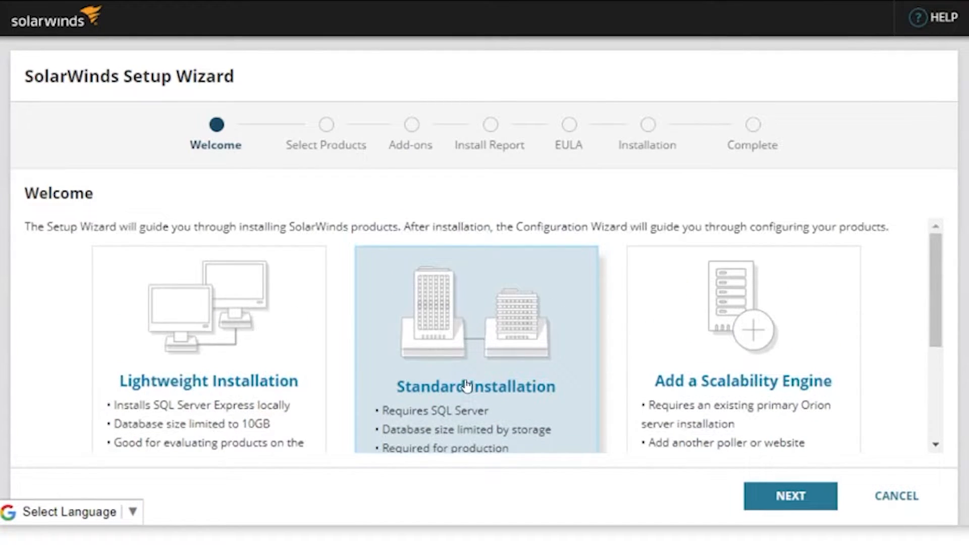
scroll(464, 385, "down", 2)
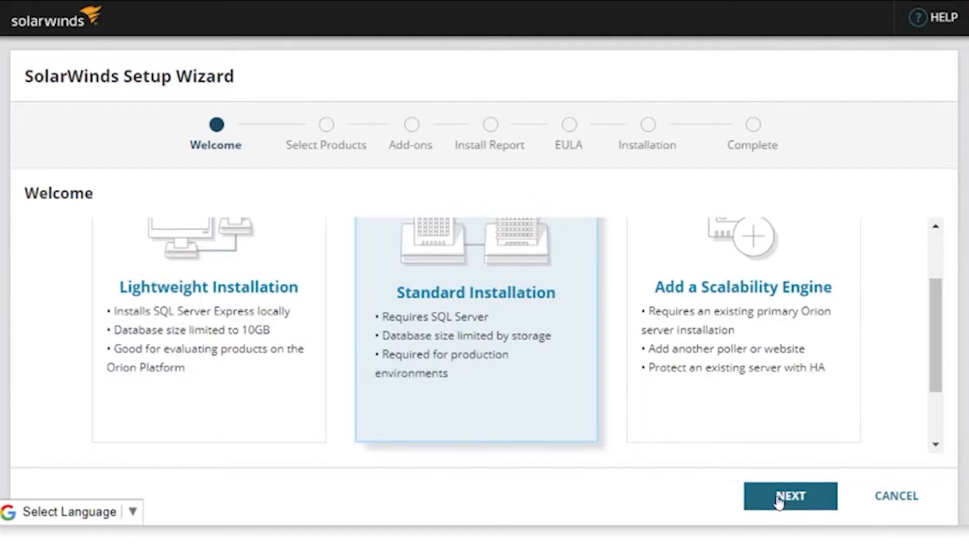
left_click(778, 497)
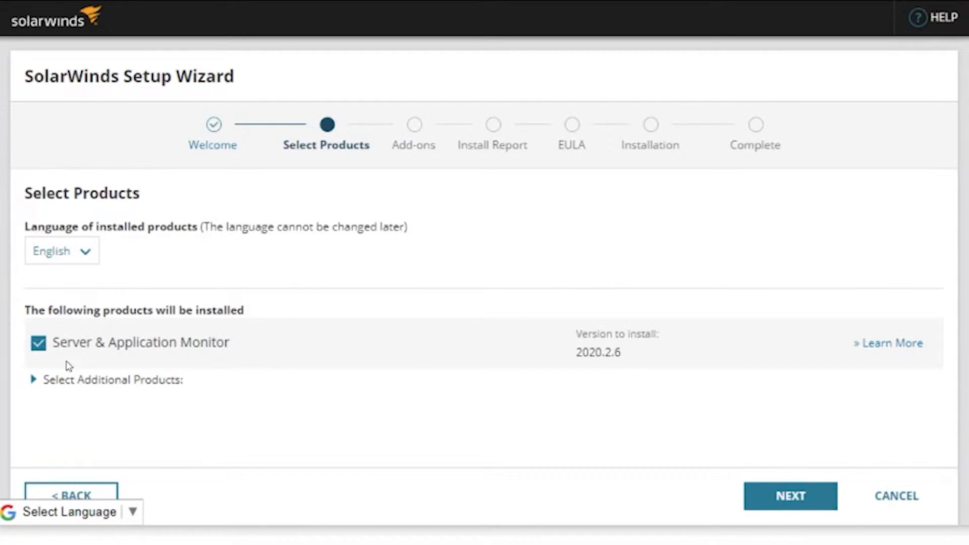
Step: Expand and look through the additional products, then continue with only Server & Application Monitor selected
left_click(37, 383)
scroll(81, 389, "down", 2)
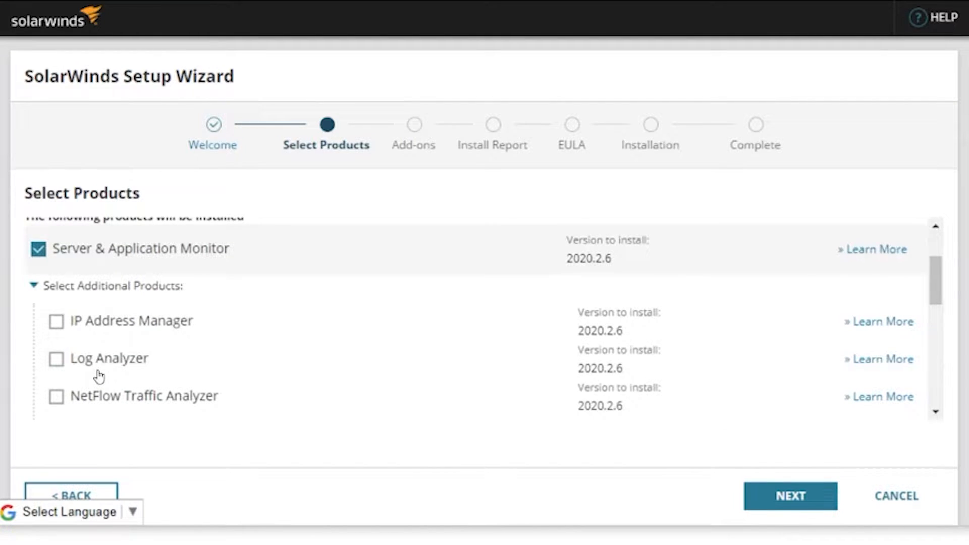
scroll(95, 375, "down", 3)
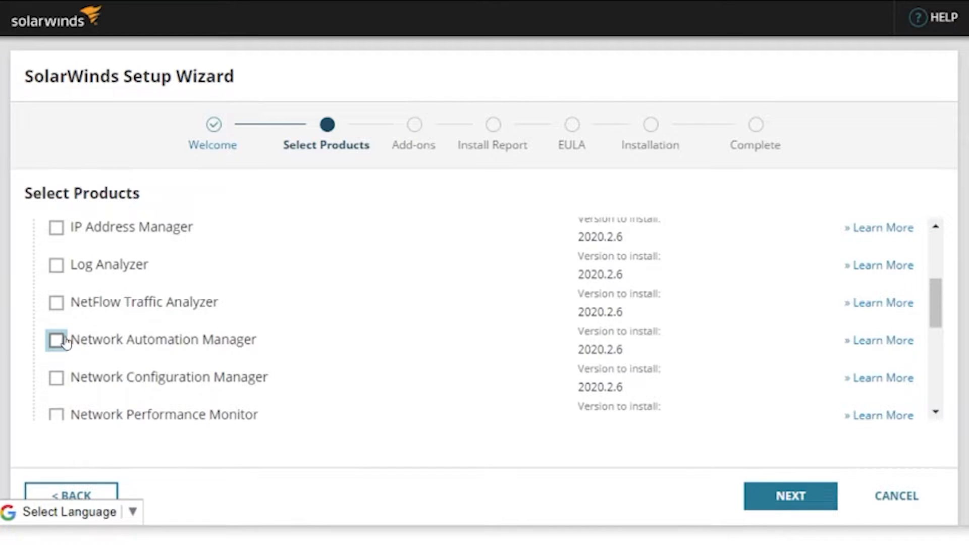
scroll(63, 342, "up", 3)
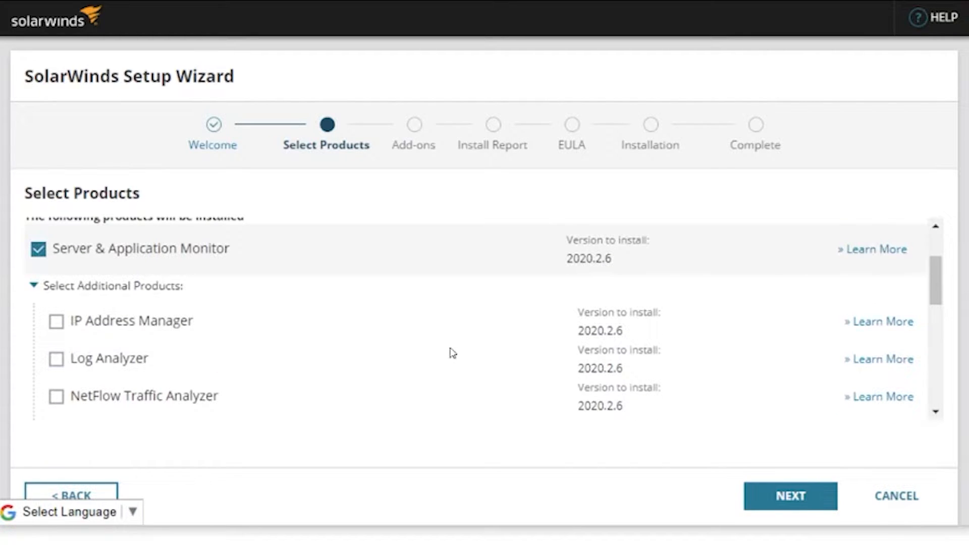
scroll(453, 353, "down", 6)
left_click(791, 496)
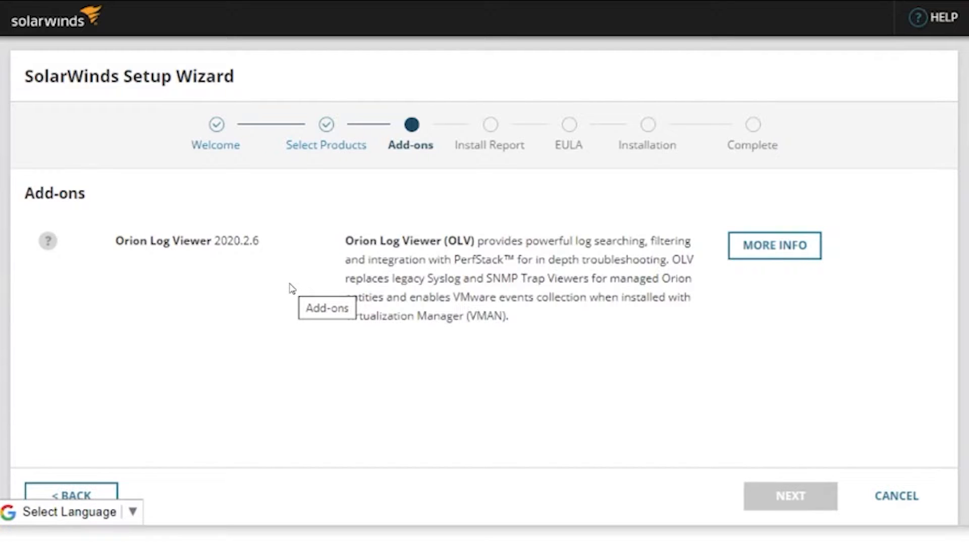
Step: Confirm installation of the Orion Log Viewer add-on and proceed to the install report
left_click(793, 255)
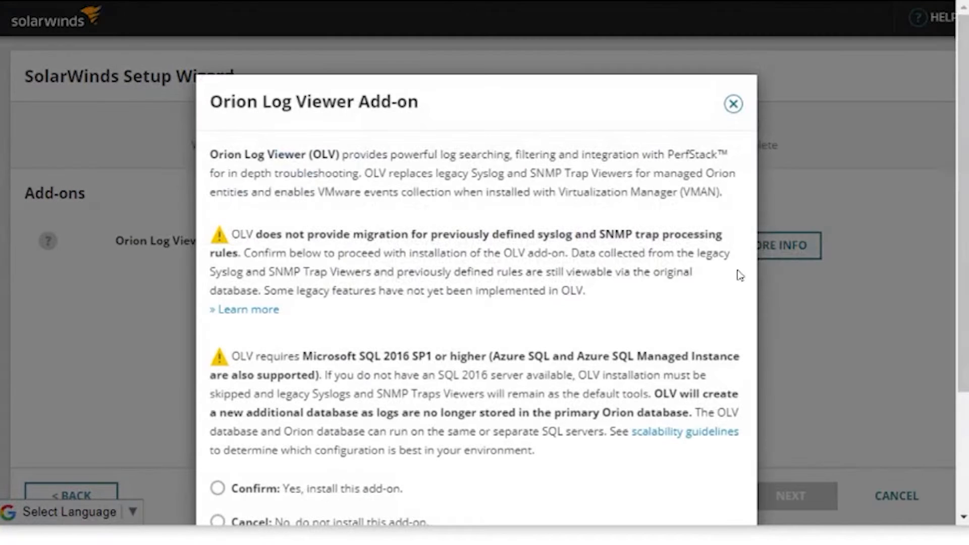
scroll(396, 329, "down", 3)
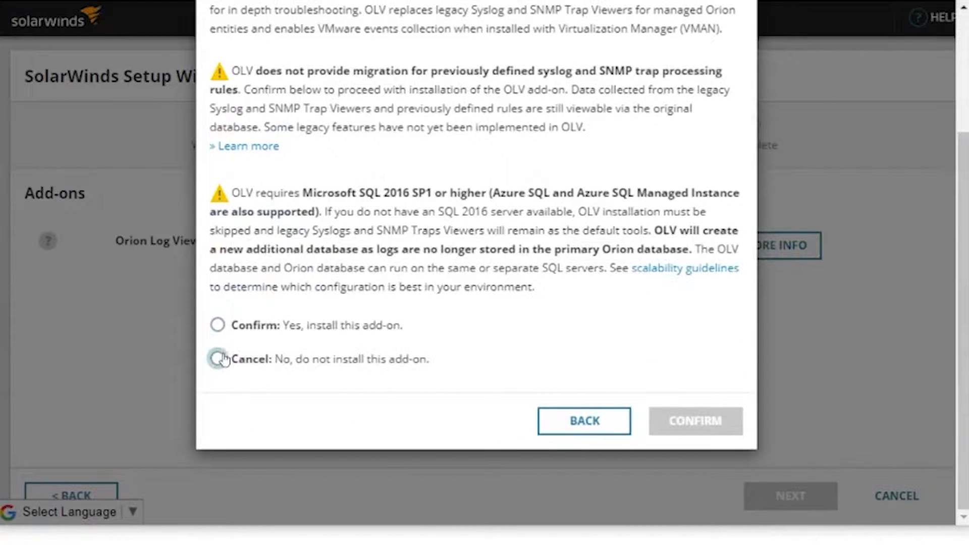
left_click(217, 325)
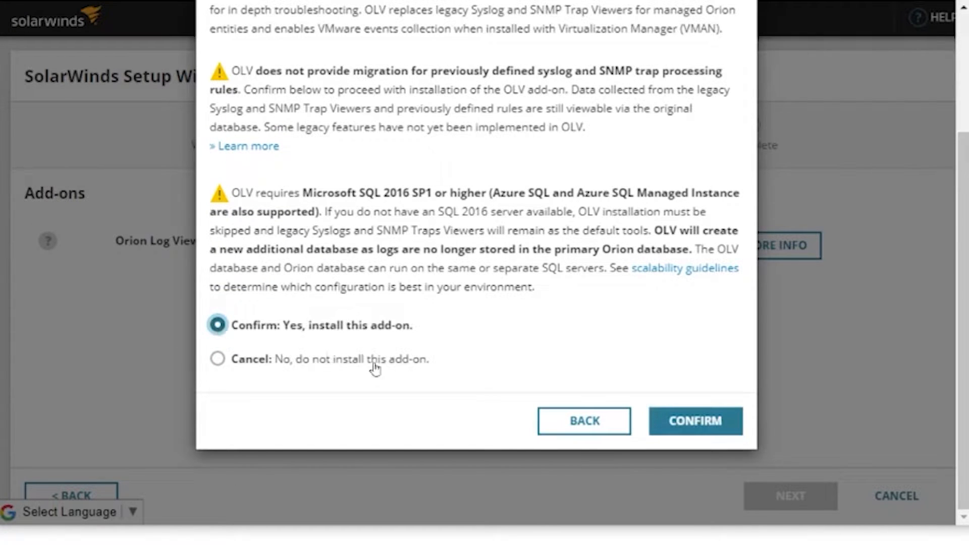
left_click(712, 433)
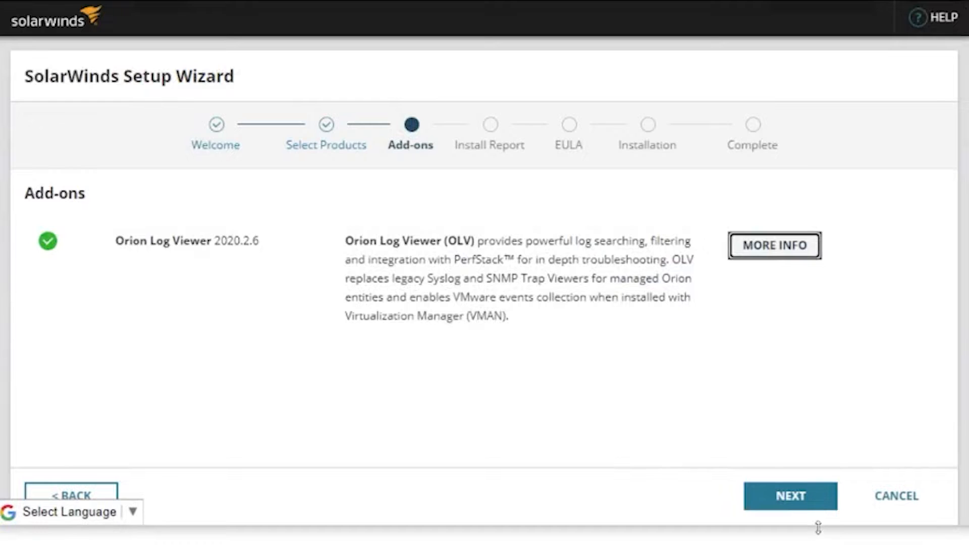
left_click(778, 499)
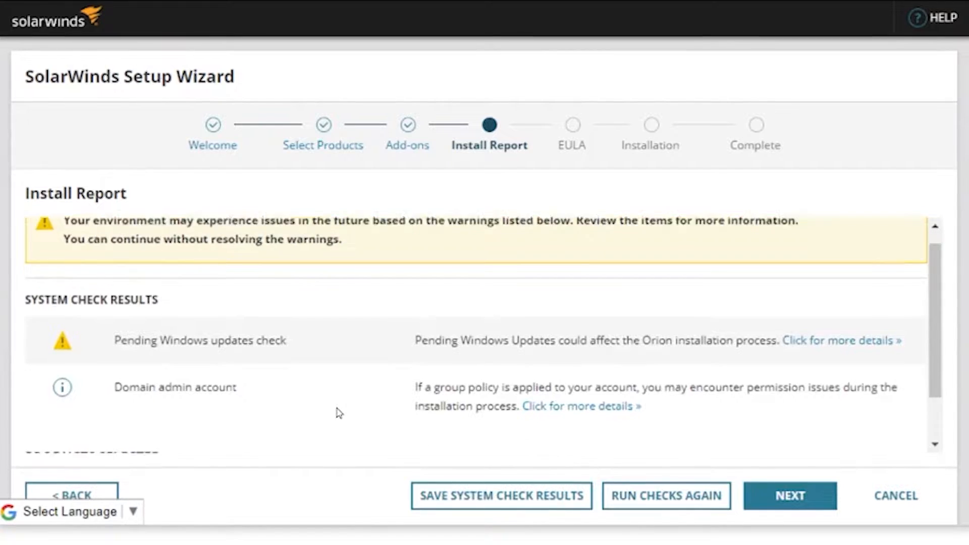
Step: Review the system check results and selected products in the install report, and continue to the EULA
scroll(339, 413, "down", 1)
scroll(339, 413, "up", 1)
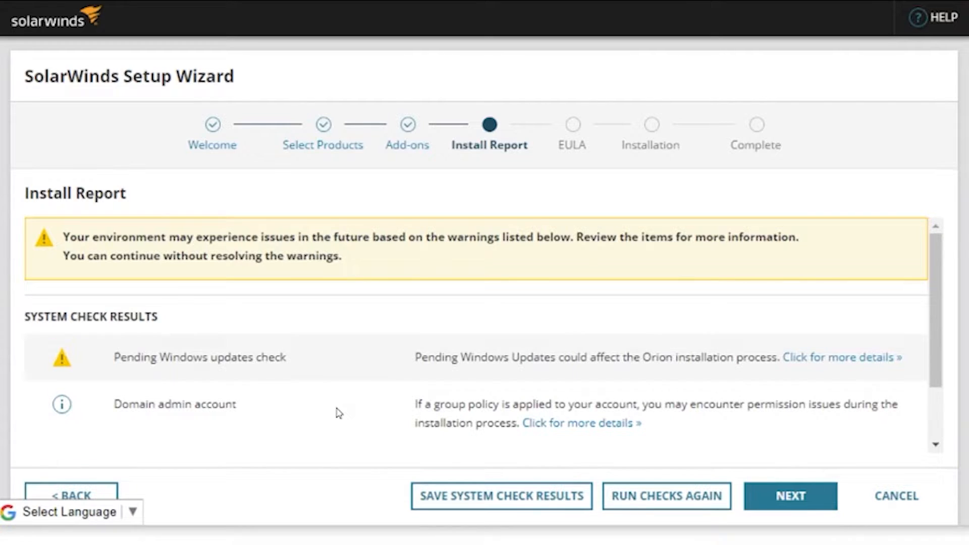
scroll(339, 413, "down", 3)
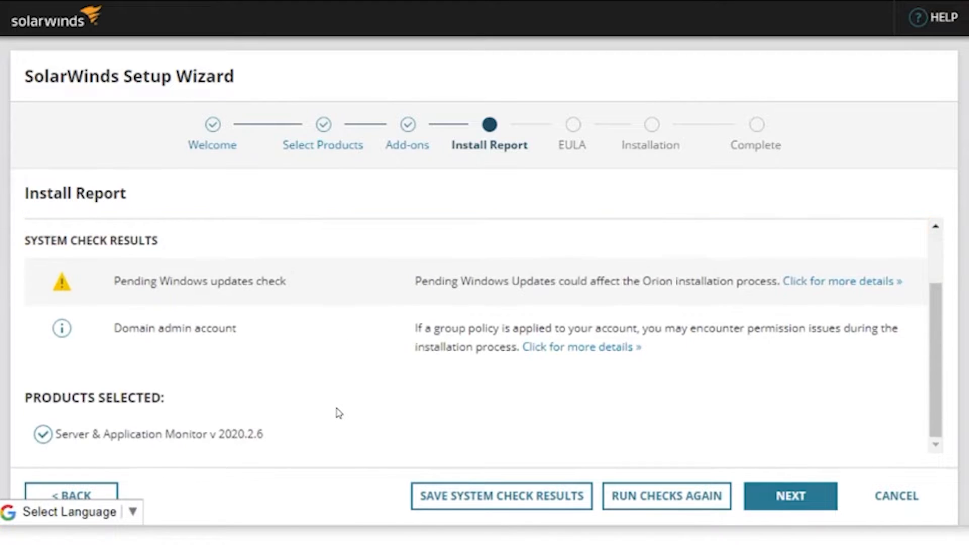
left_click(781, 498)
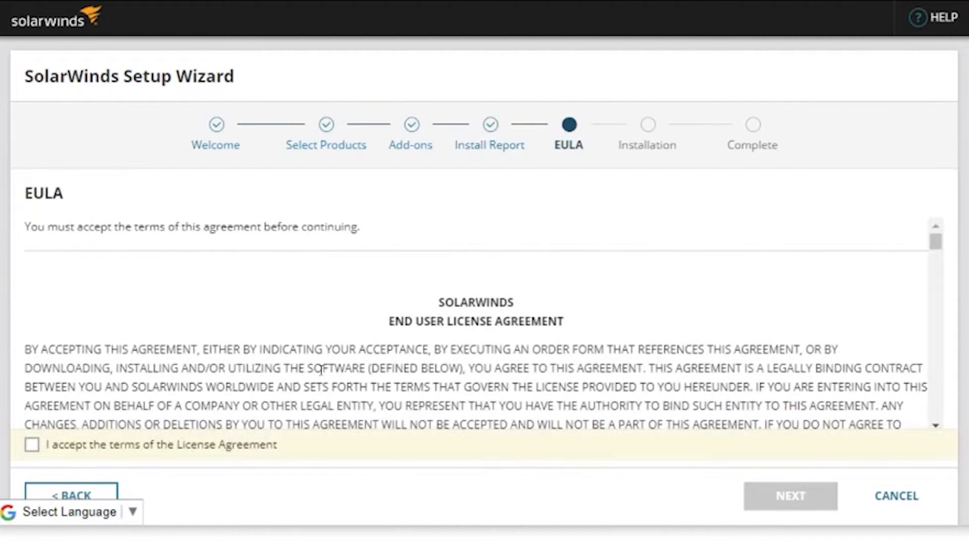
Step: Accept the terms of the License Agreement and proceed to the installation
scroll(297, 378, "down", 2)
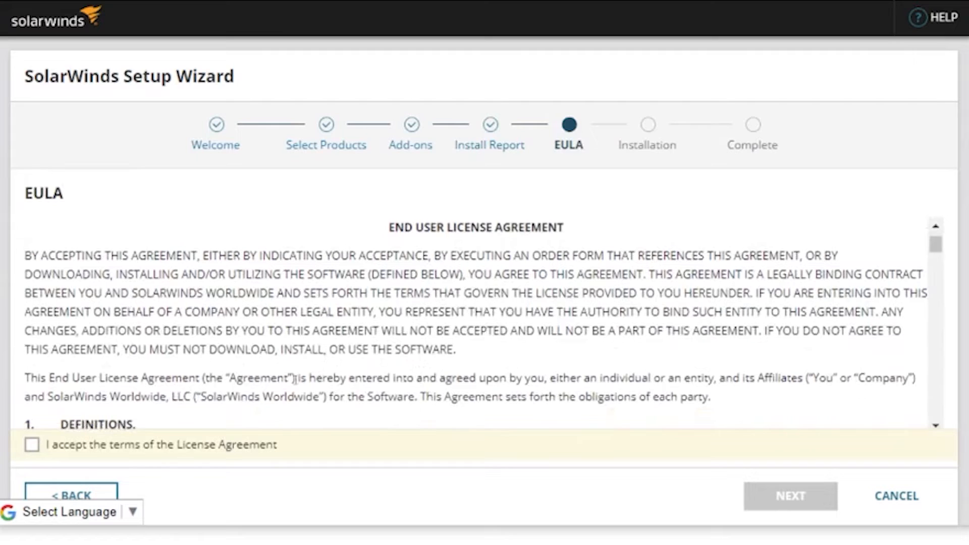
left_click(31, 451)
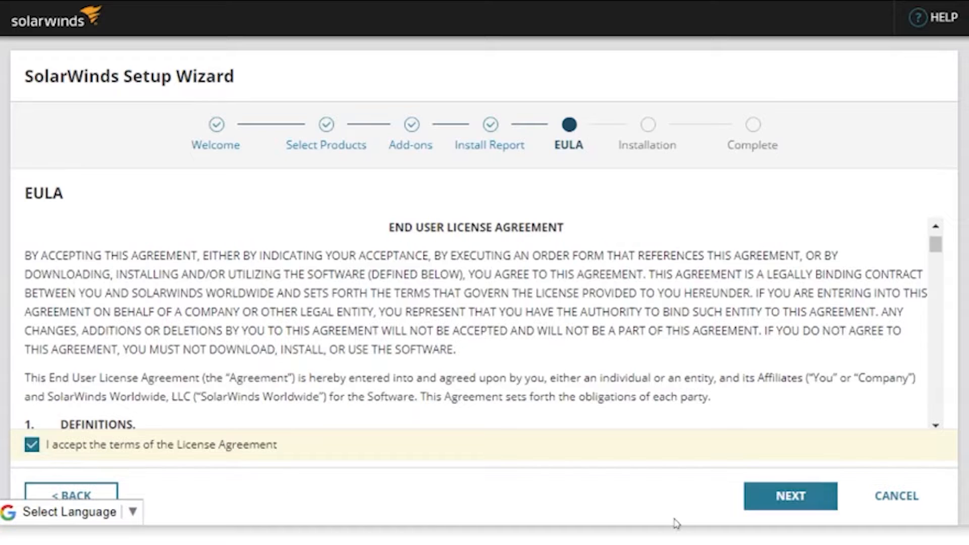
left_click(804, 497)
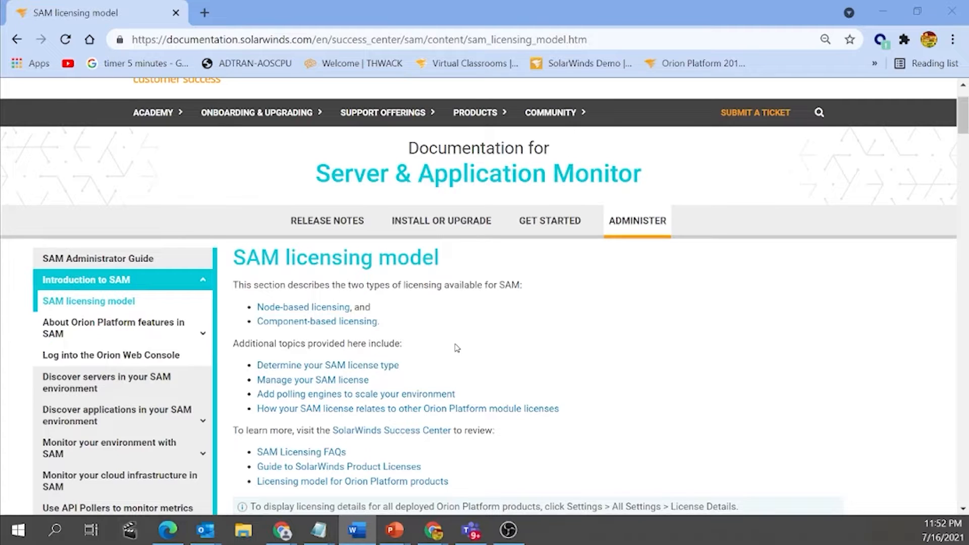
Step: Examine the SAM licensing model documentation, covering node-based and component-based licensing and their license tiers
scroll(457, 348, "down", 1)
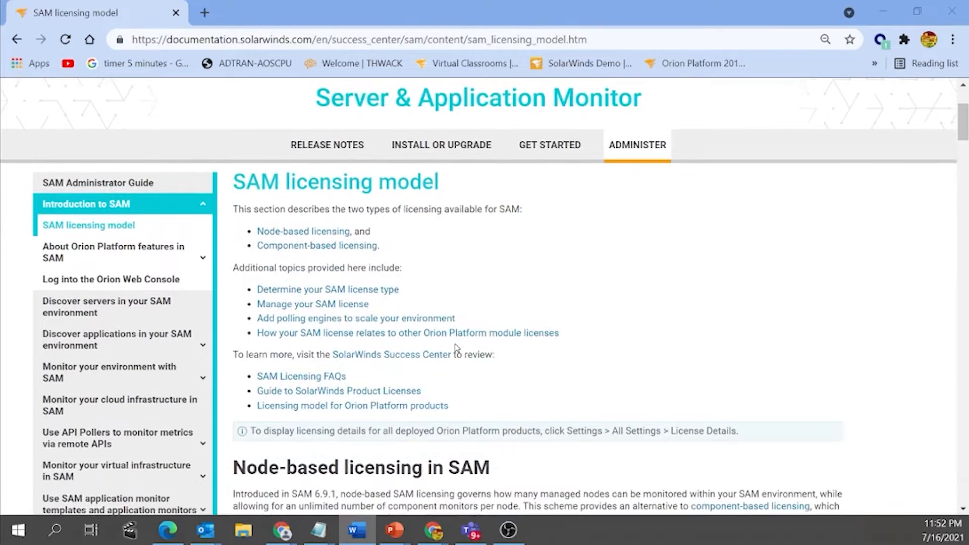
scroll(457, 347, "down", 15)
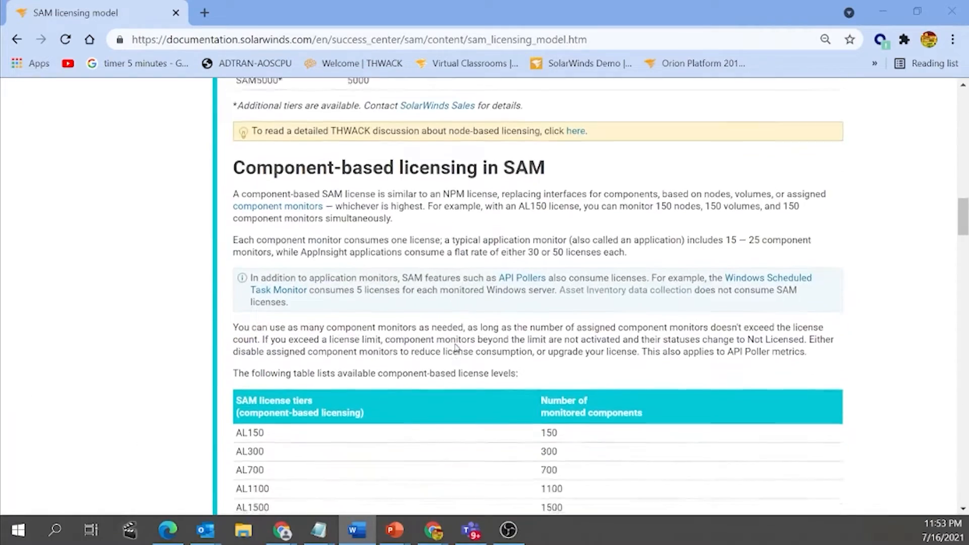
scroll(456, 347, "up", 14)
scroll(454, 344, "up", 3)
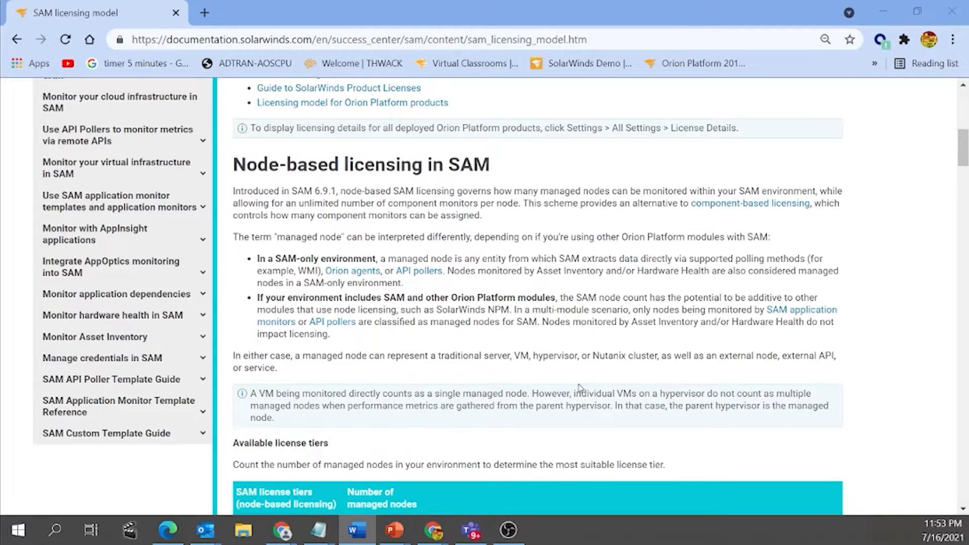
scroll(525, 372, "down", 3)
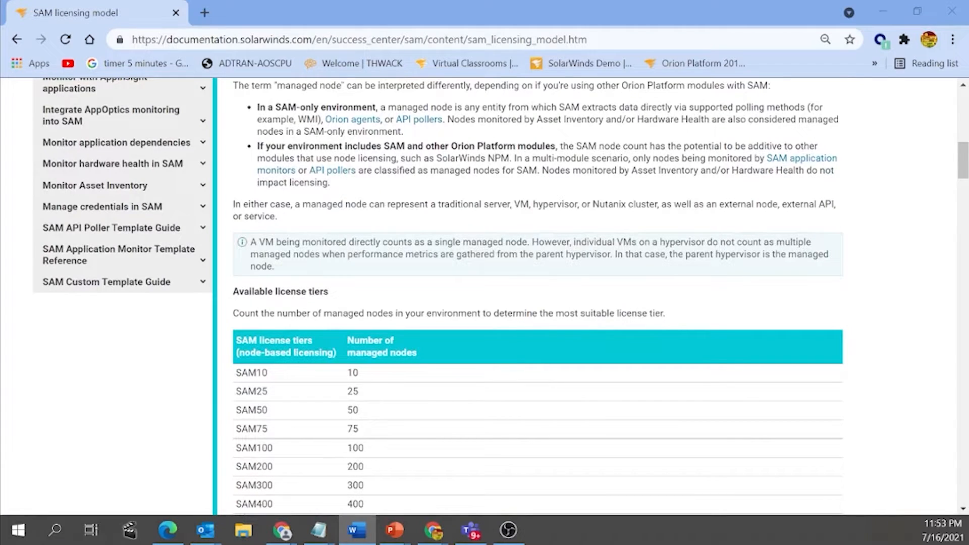
scroll(551, 378, "down", 1)
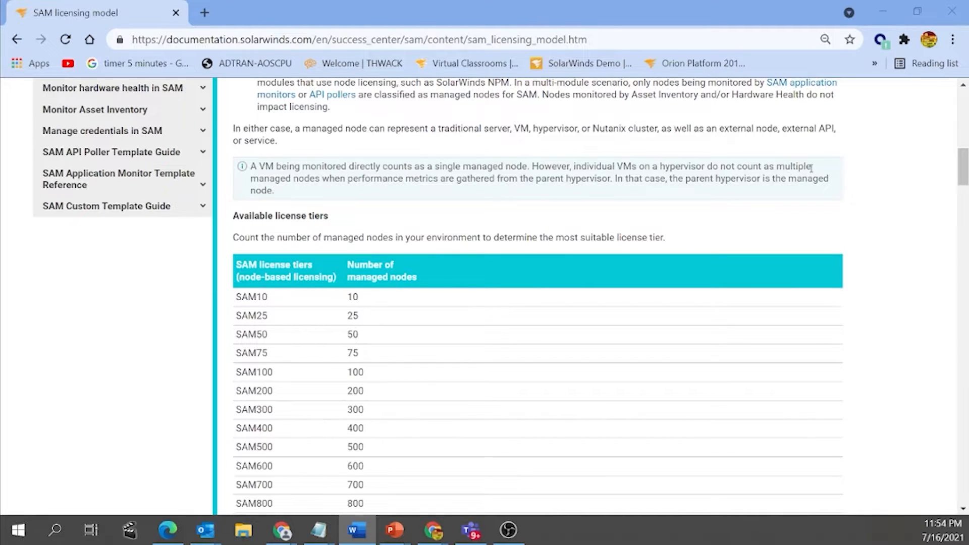
scroll(793, 221, "down", 2)
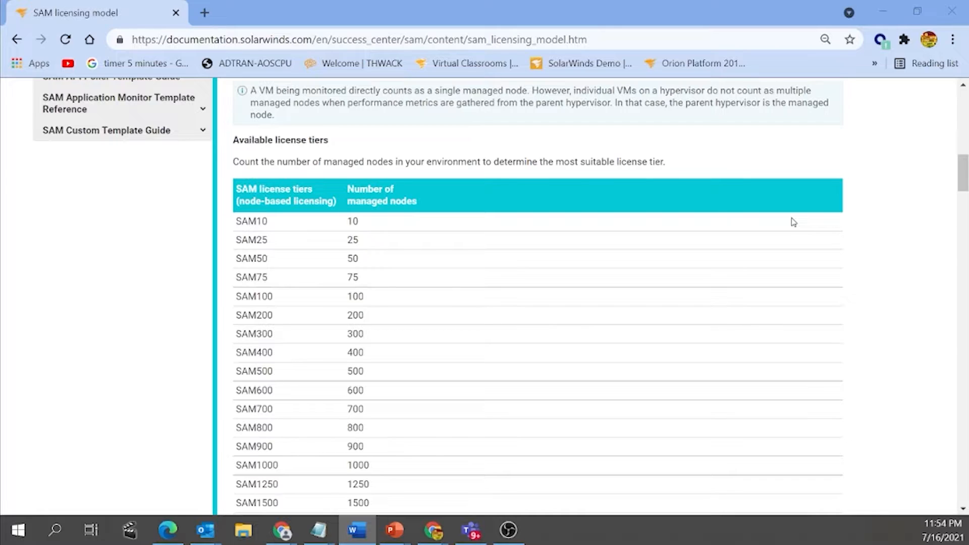
scroll(794, 222, "down", 10)
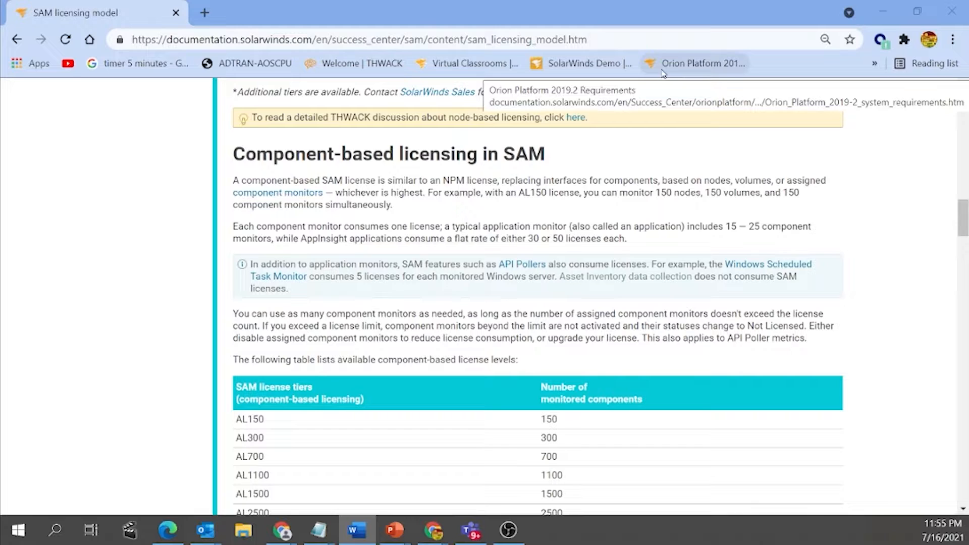
scroll(723, 153, "down", 1)
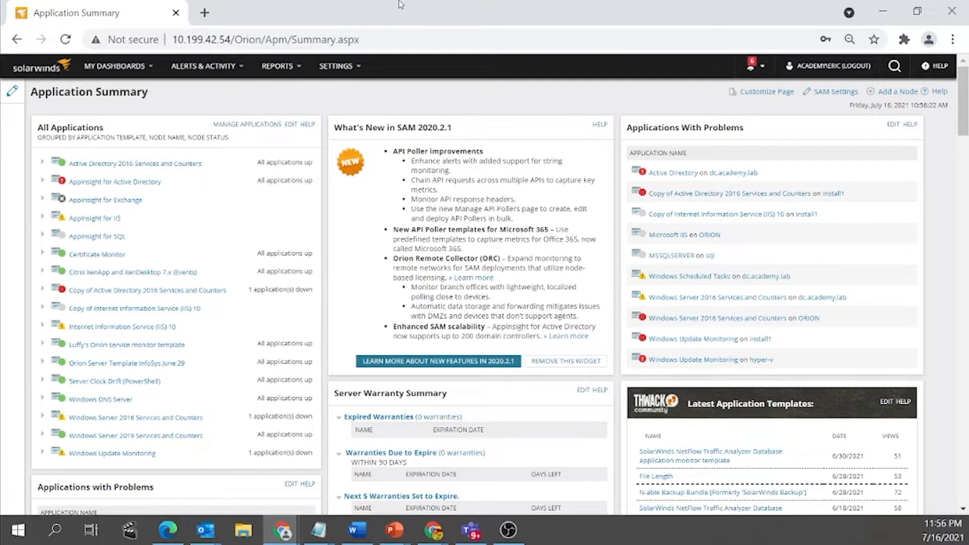
Step: Open the SAM License Summary from the product-specific SAM Settings
left_click(353, 73)
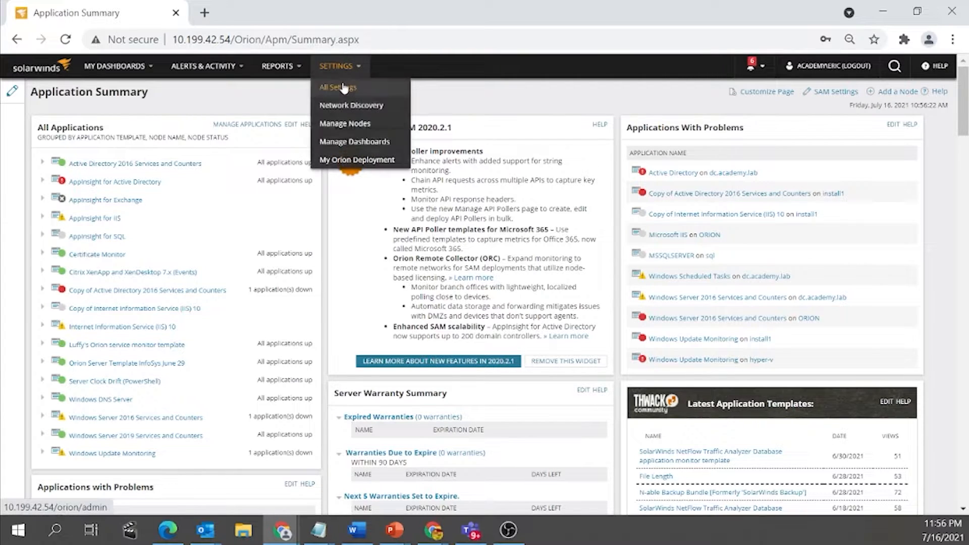
left_click(348, 82)
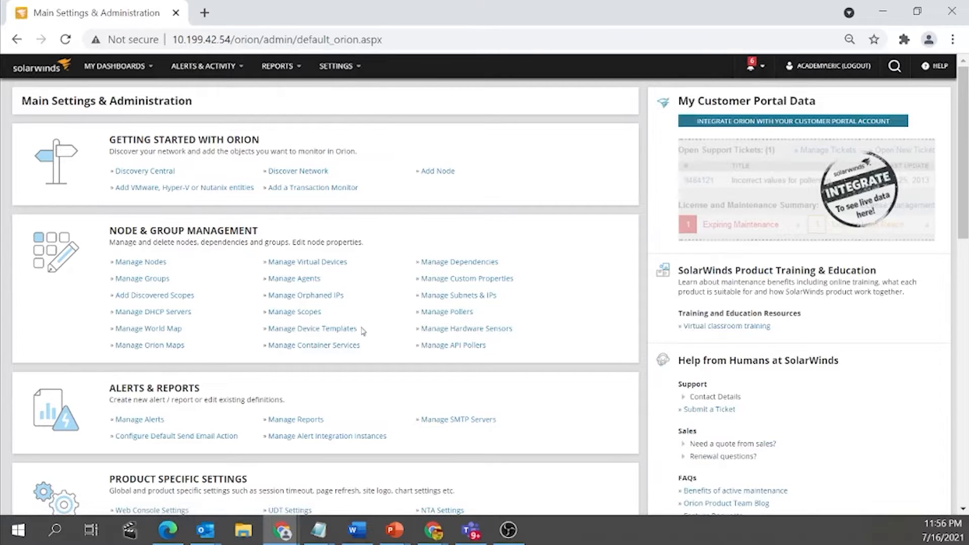
scroll(364, 330, "down", 6)
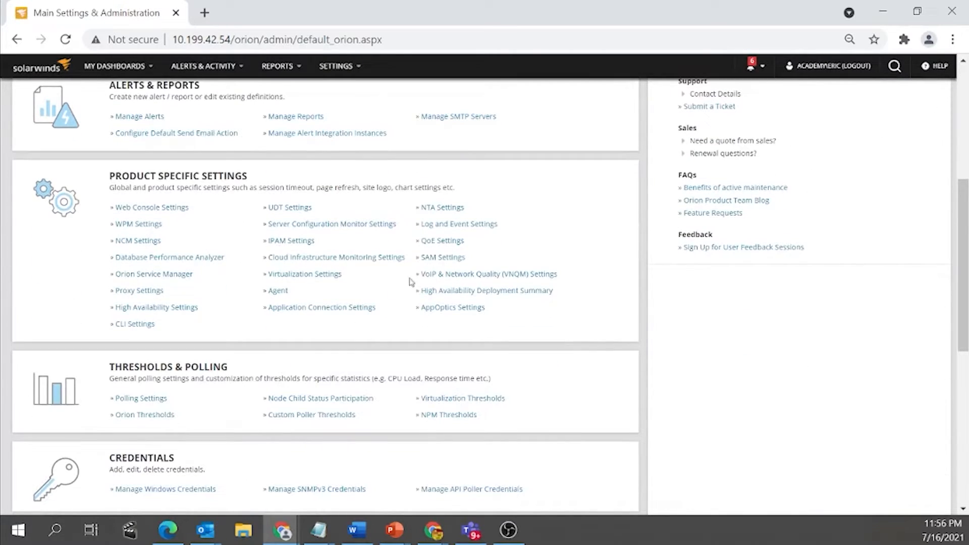
left_click(437, 260)
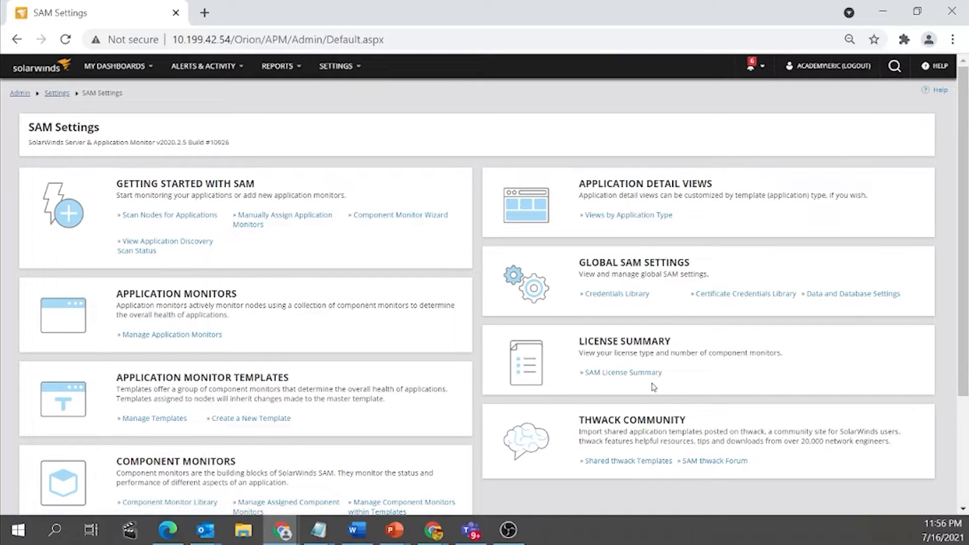
left_click(635, 372)
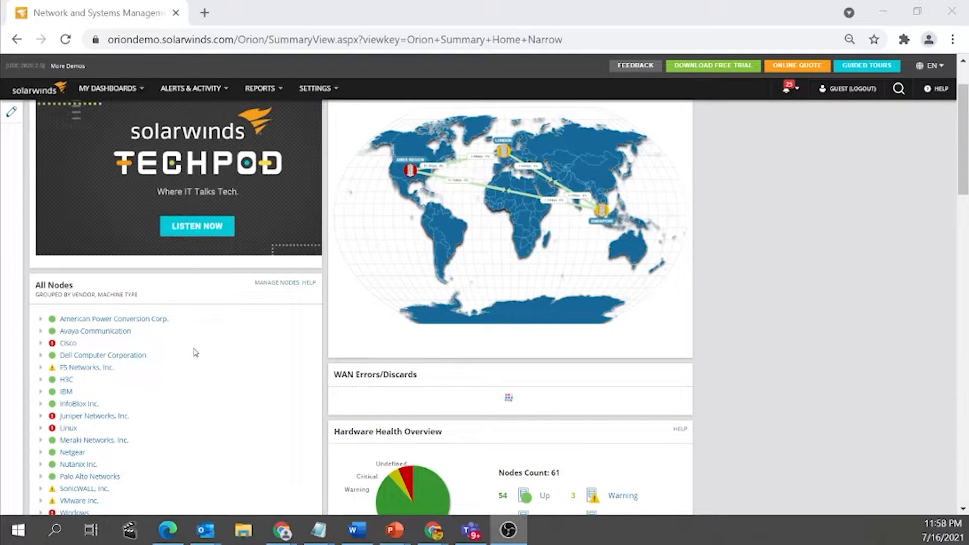
Step: Expand Windows and Windows 2019 Server in the All Nodes list and open the details of node EASTORC01v
scroll(196, 352, "up", 2)
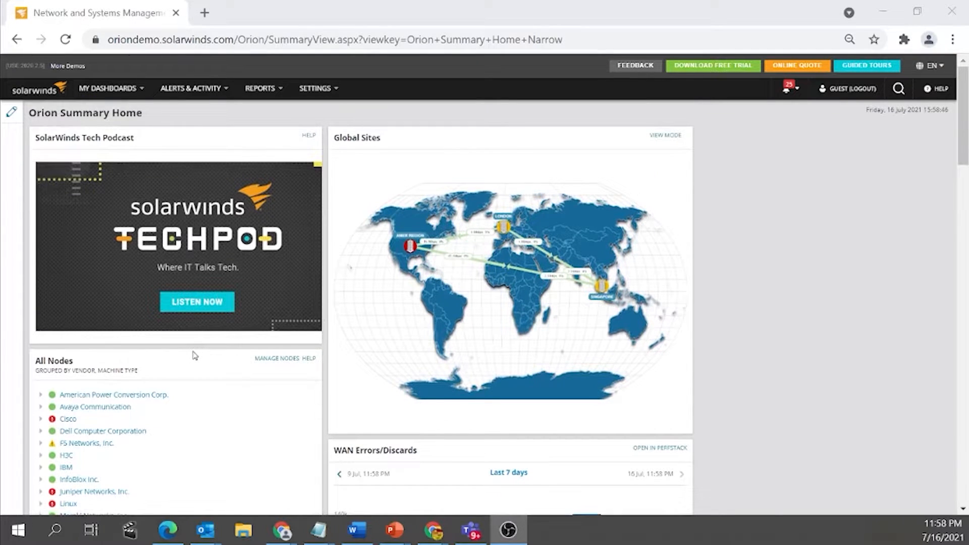
scroll(195, 355, "down", 3)
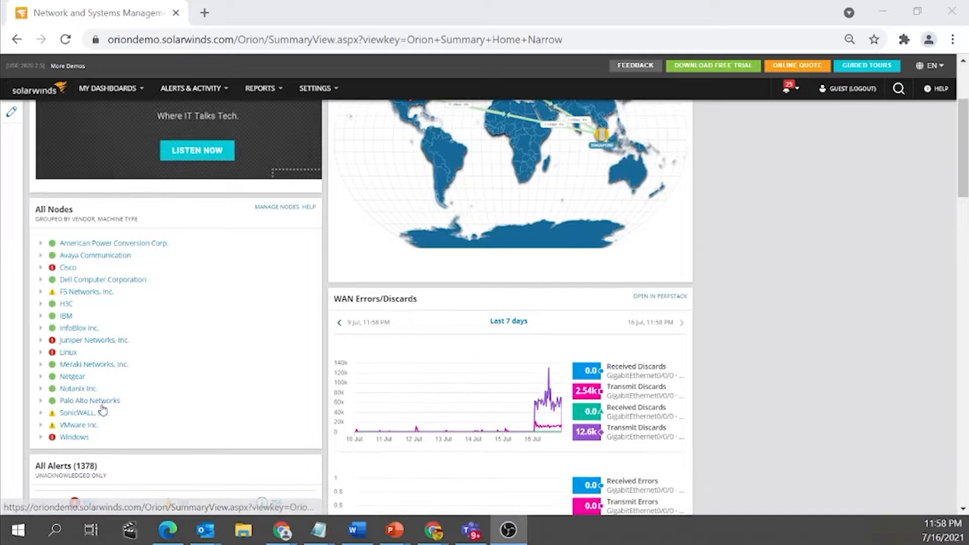
left_click(41, 437)
scroll(45, 344, "down", 3)
left_click(47, 333)
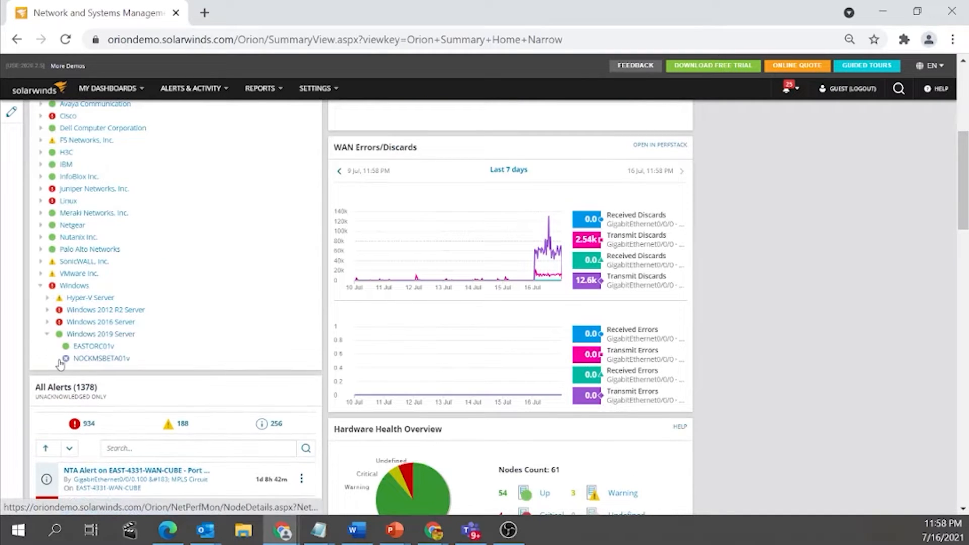
left_click(96, 347)
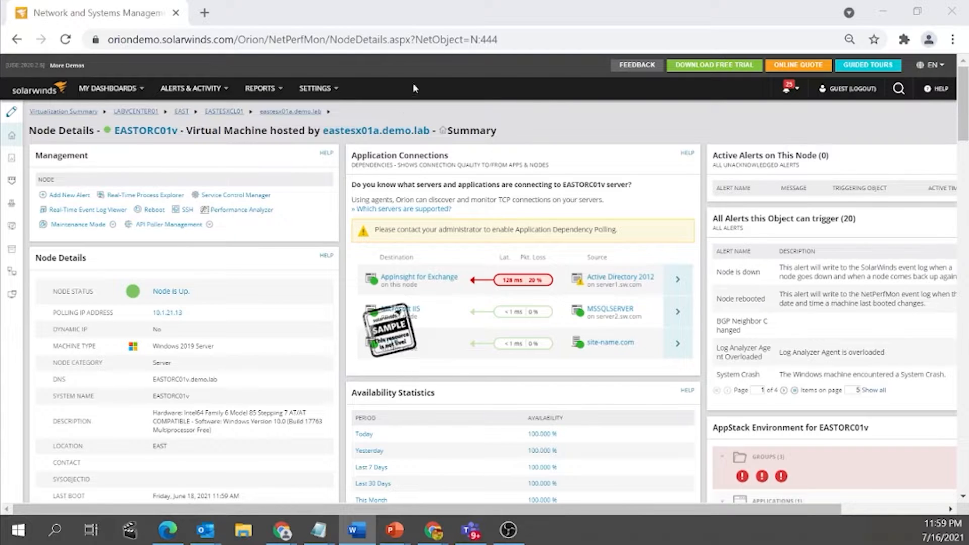
Step: Open Real-Time Process Explorer for EASTORC01v, select the WmiPrvSE.exe process with ID 8244, and open the node's Service Control Manager
left_click(140, 196)
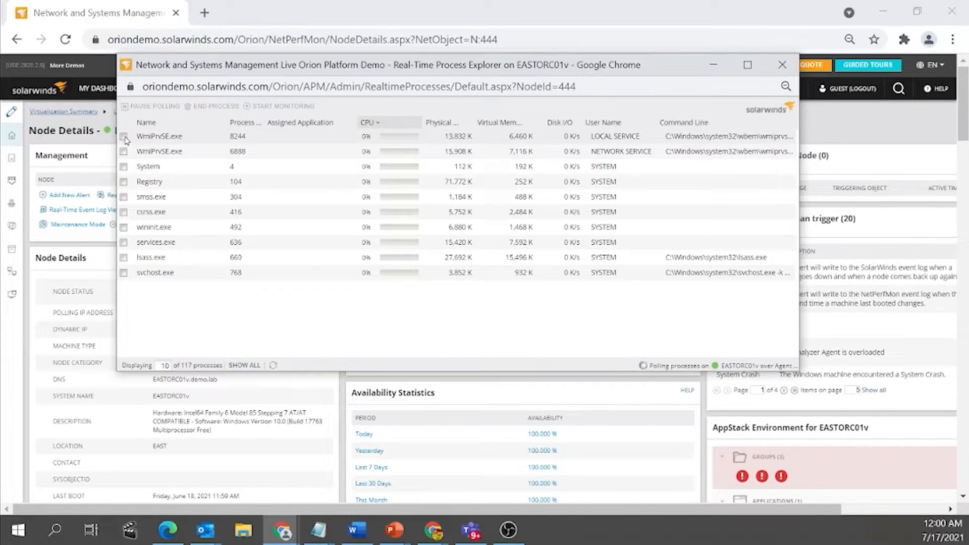
left_click(124, 137)
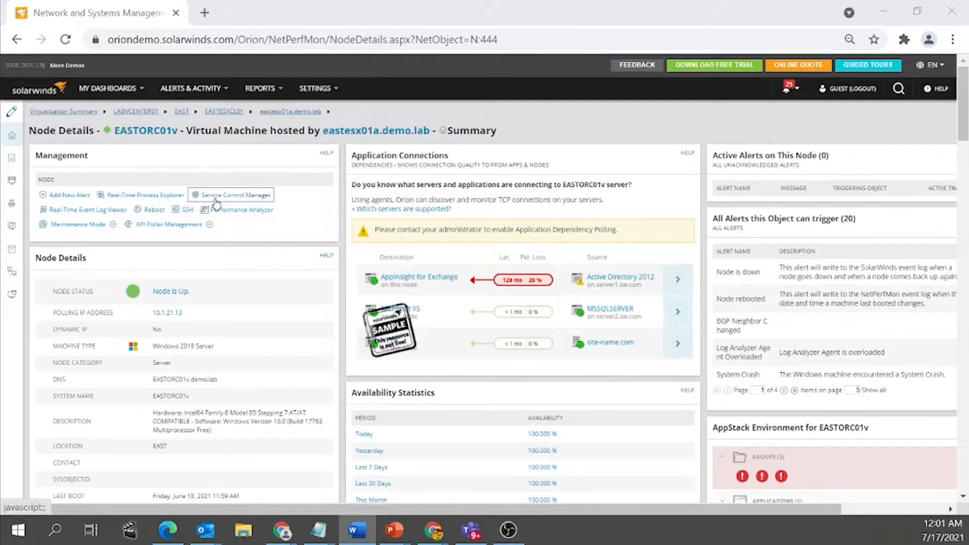
left_click(215, 198)
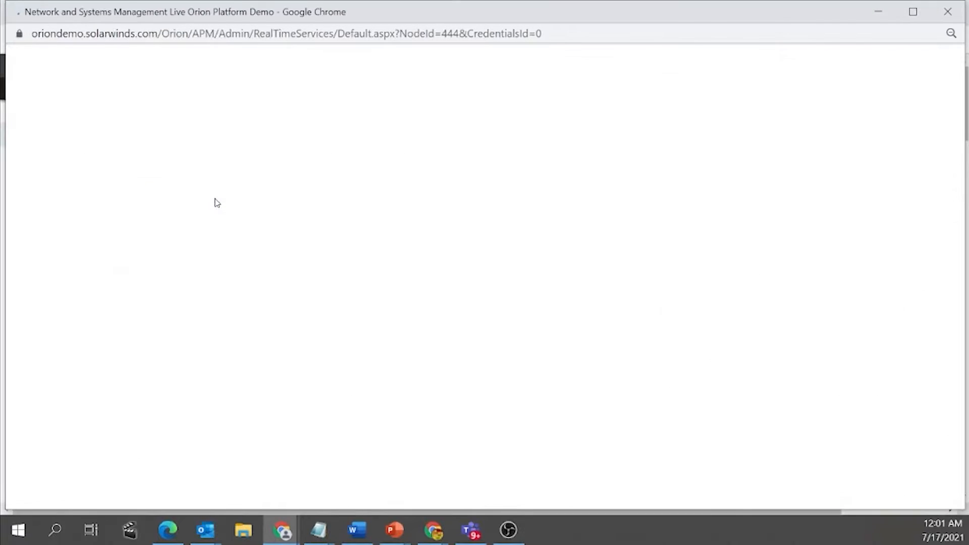
mouse_move(218, 221)
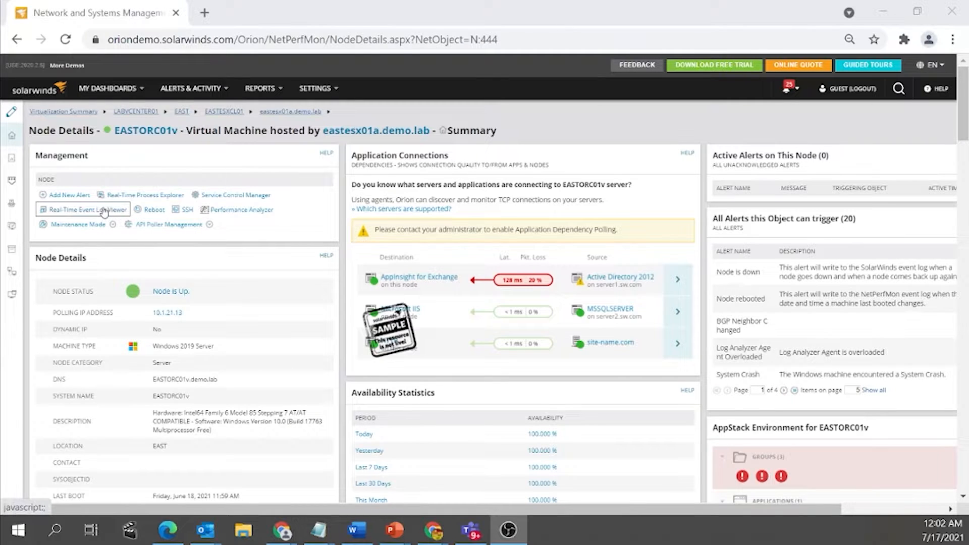
Step: Try the node's remaining management tools: Real-Time Event Log Viewer, SSH and Performance Analyzer
left_click(104, 211)
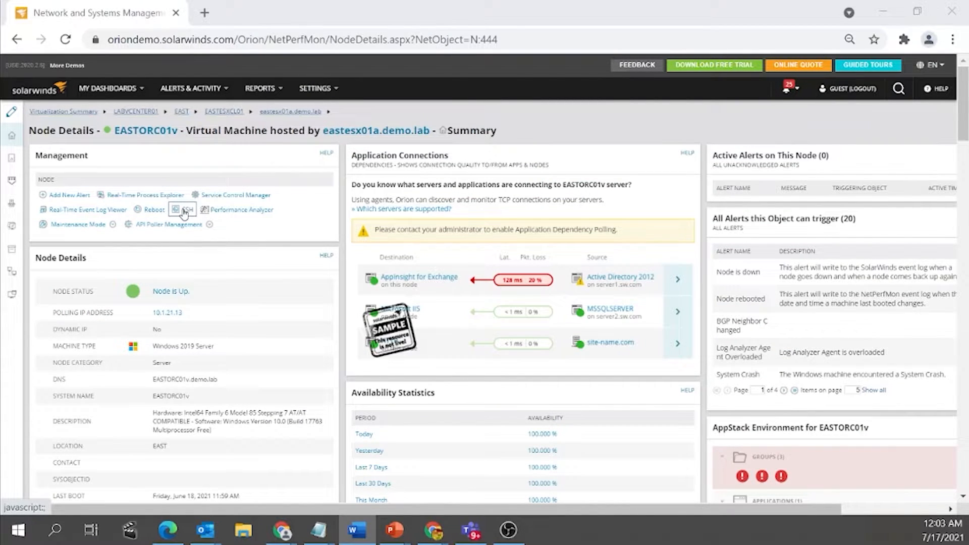
left_click(184, 211)
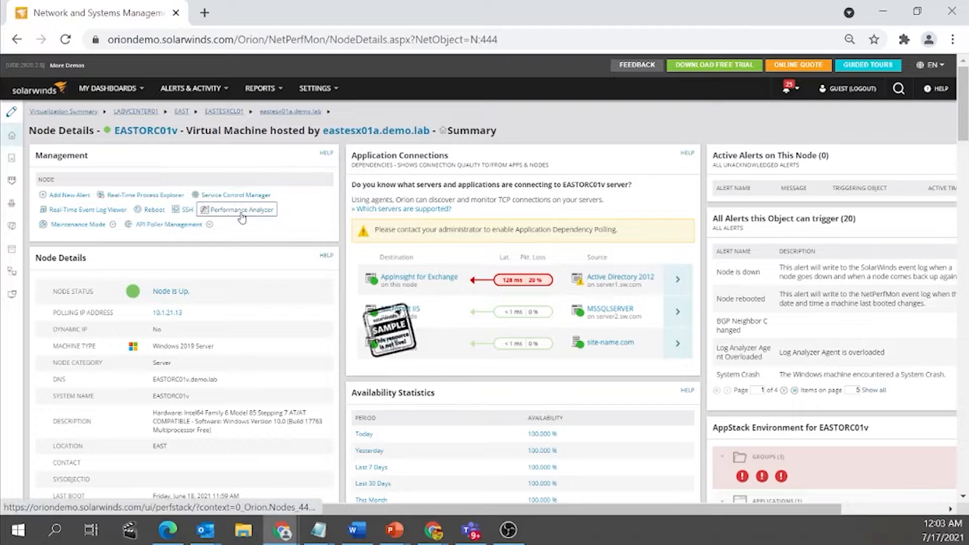
left_click(241, 214)
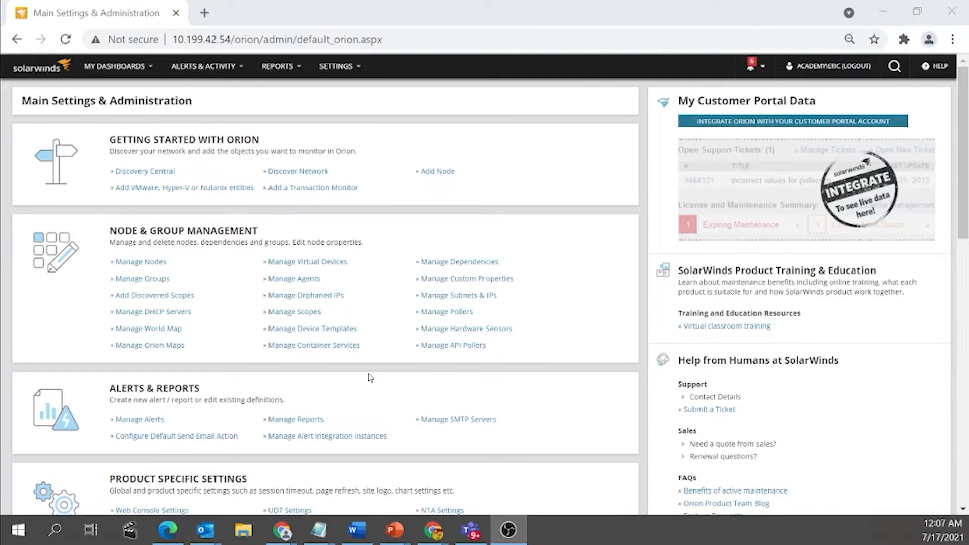
Step: Open Manage Accounts from the User Accounts settings and list the Windows group accounts
scroll(370, 377, "down", 1)
scroll(370, 377, "down", 4)
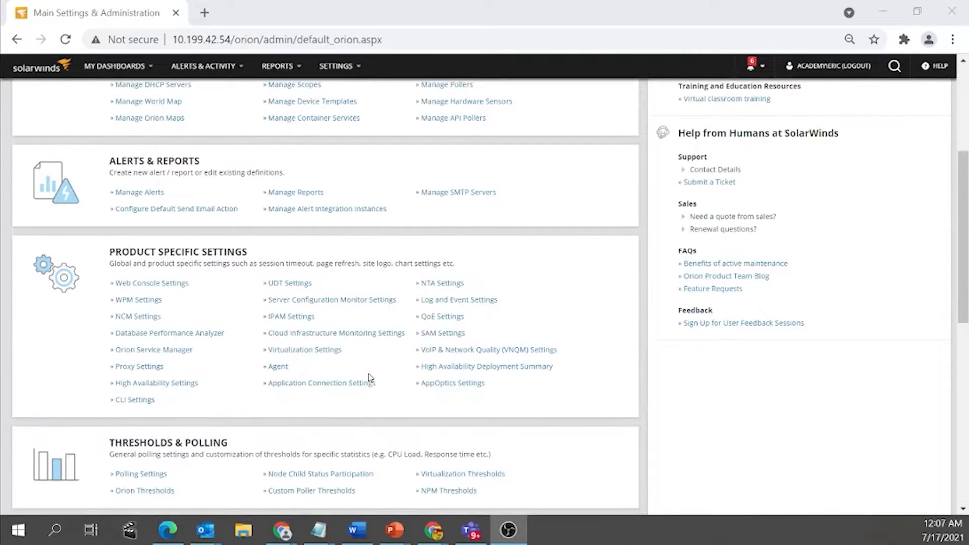
scroll(370, 378, "down", 3)
scroll(234, 381, "down", 3)
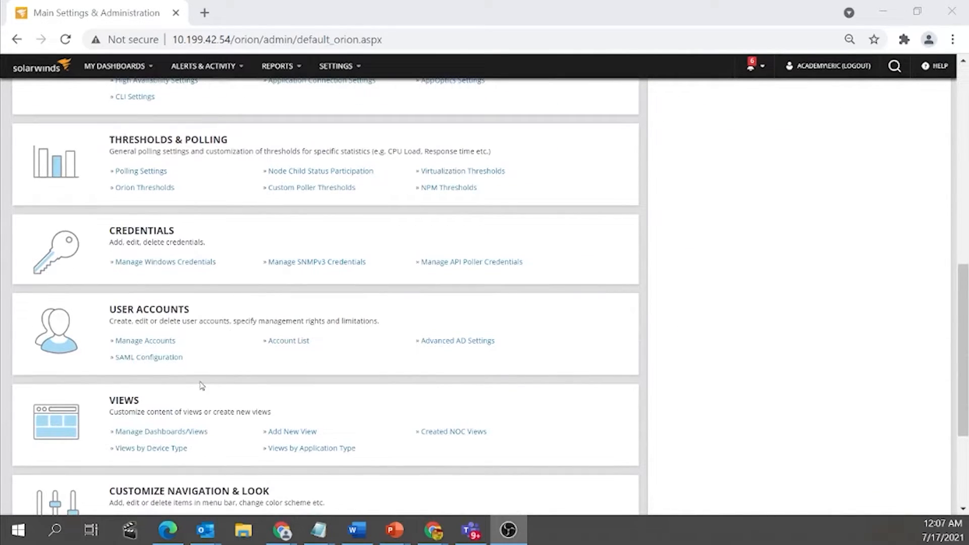
left_click(165, 343)
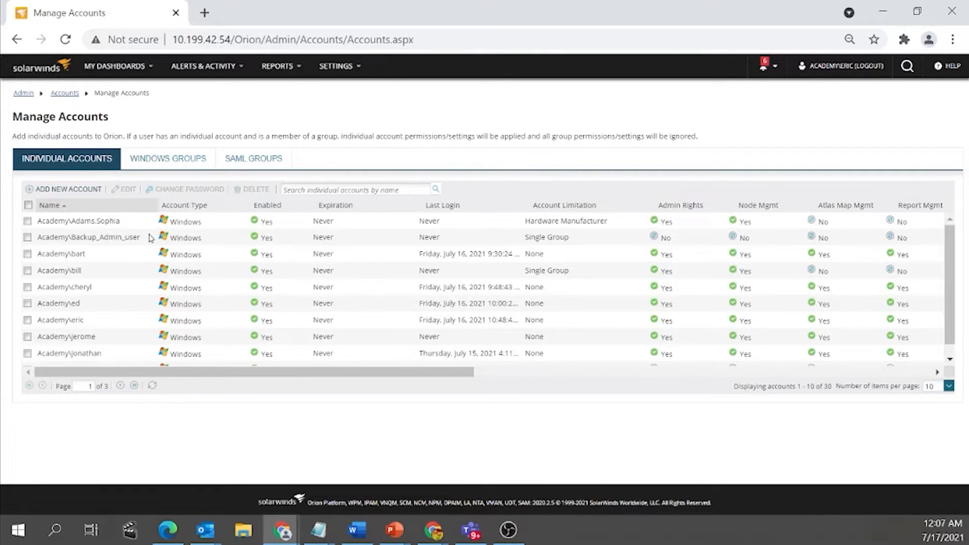
left_click(164, 164)
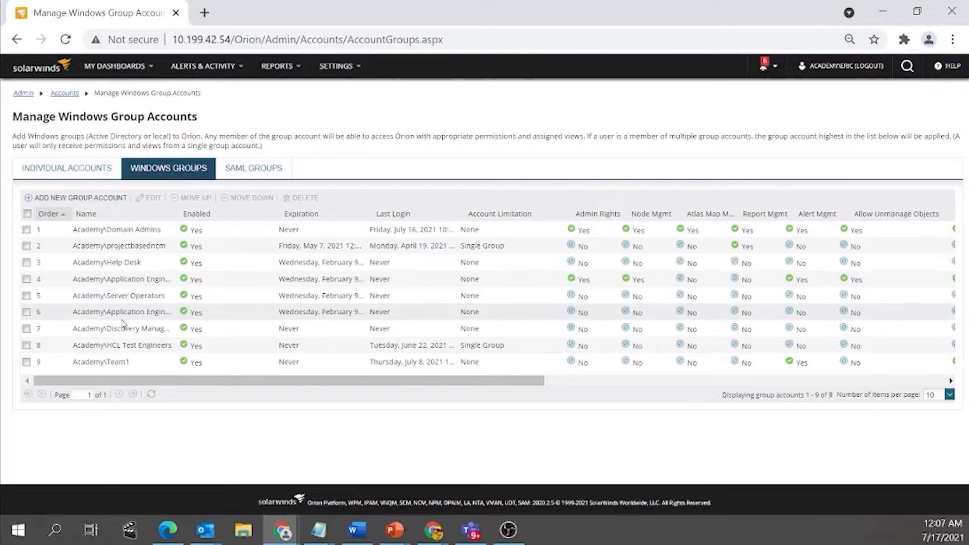
Step: Open the fourth-ranked Academy\Application Engineers group account for editing and expand its Server & Application Monitor settings
left_click(27, 281)
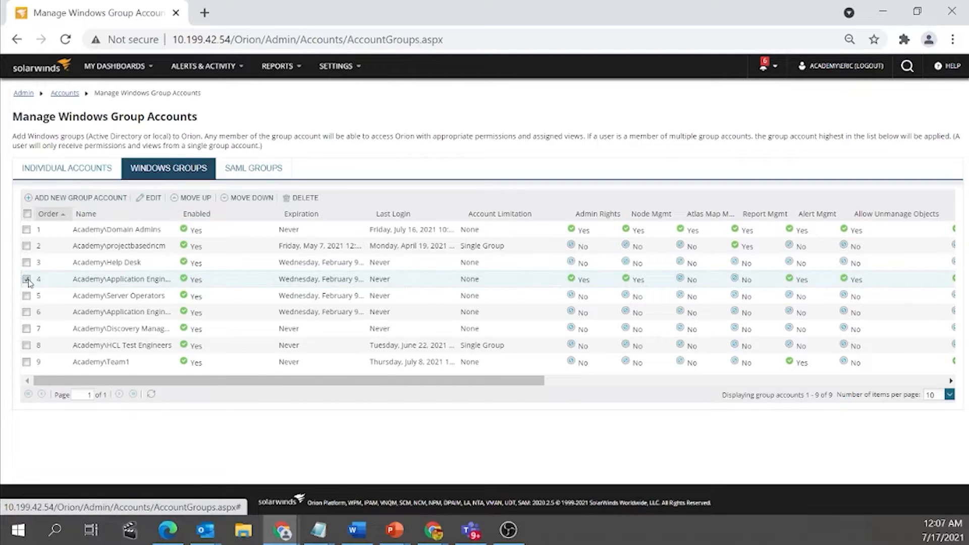
left_click(154, 199)
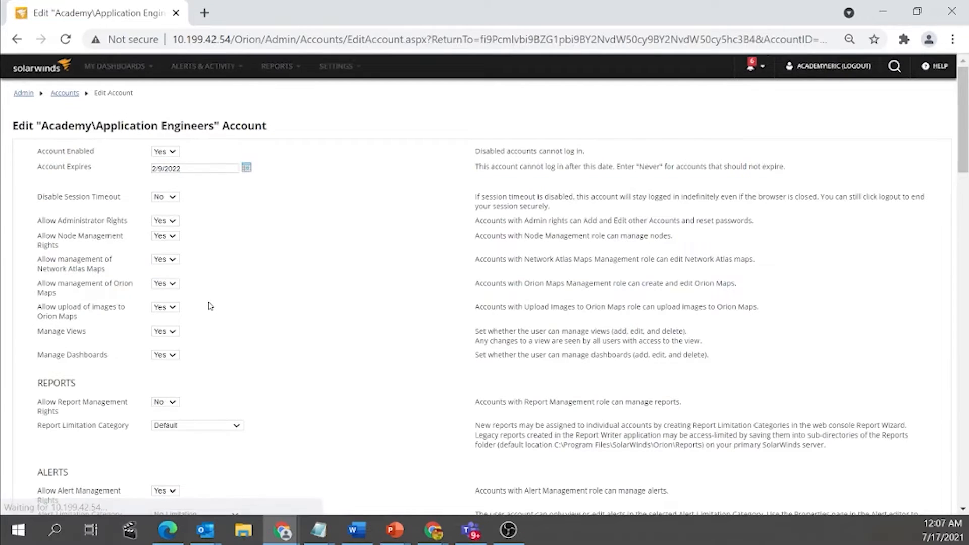
scroll(209, 306, "down", 5)
scroll(211, 308, "down", 5)
scroll(211, 308, "down", 6)
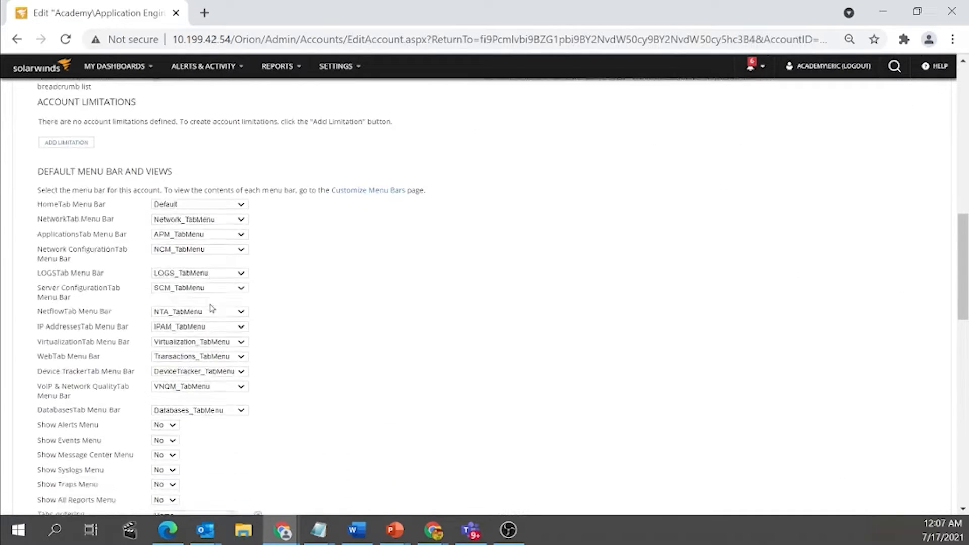
scroll(211, 309, "down", 2)
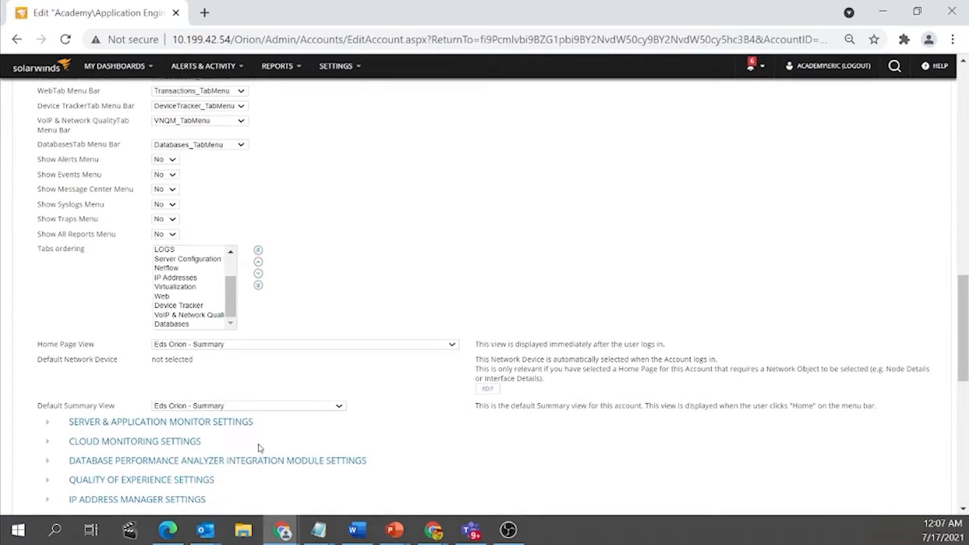
scroll(260, 448, "down", 1)
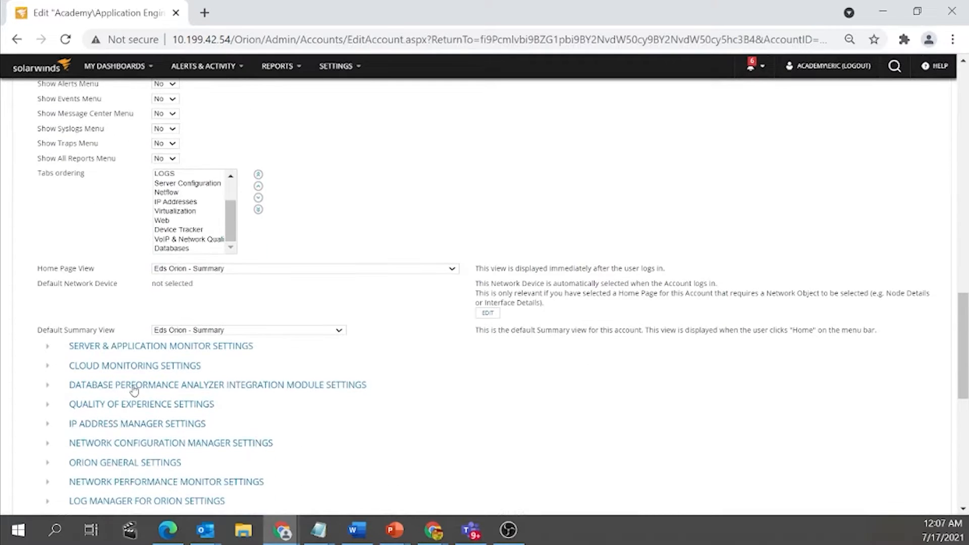
left_click(48, 348)
scroll(73, 370, "down", 1)
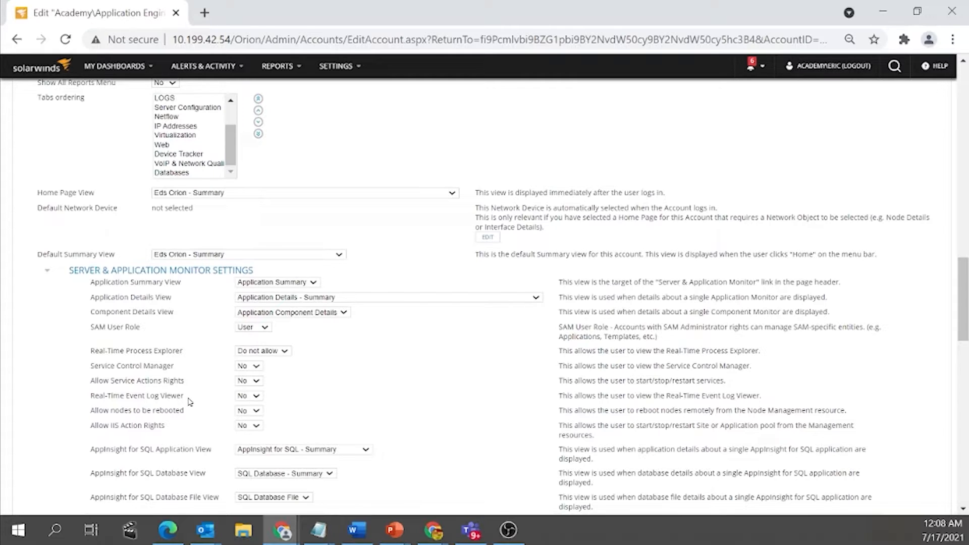
Step: Examine the permission options for Real-Time Process Explorer, Service Control Manager, service actions, Real-Time Event Log Viewer and node reboots
left_click(285, 350)
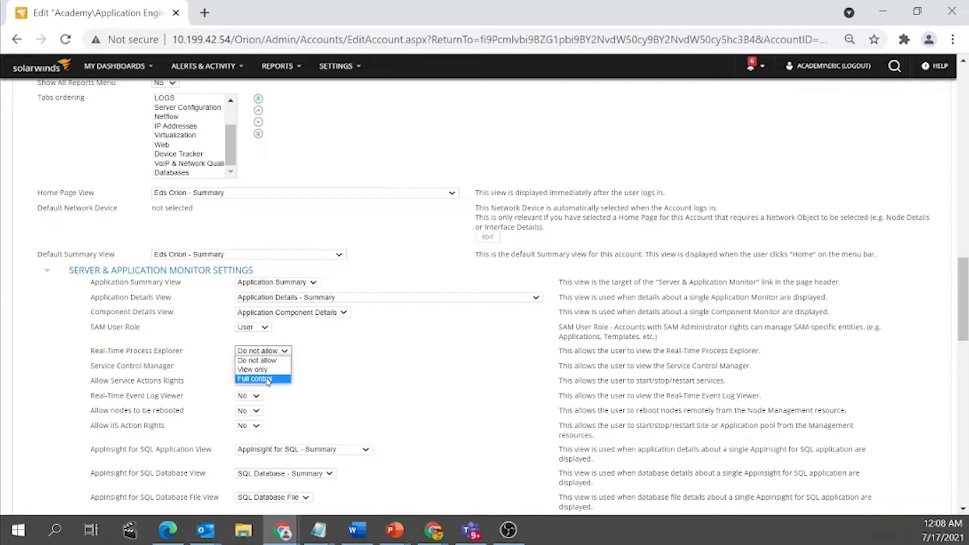
left_click(334, 399)
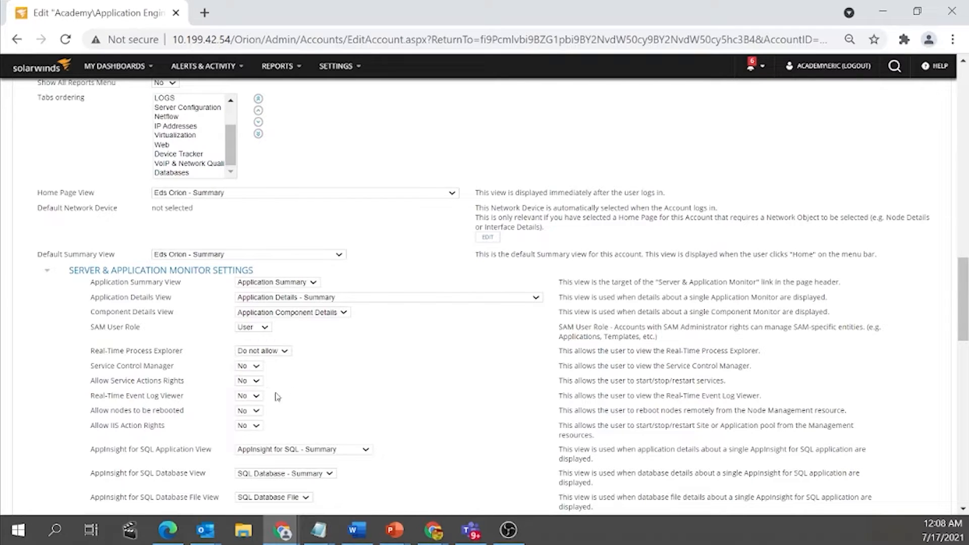
left_click(257, 367)
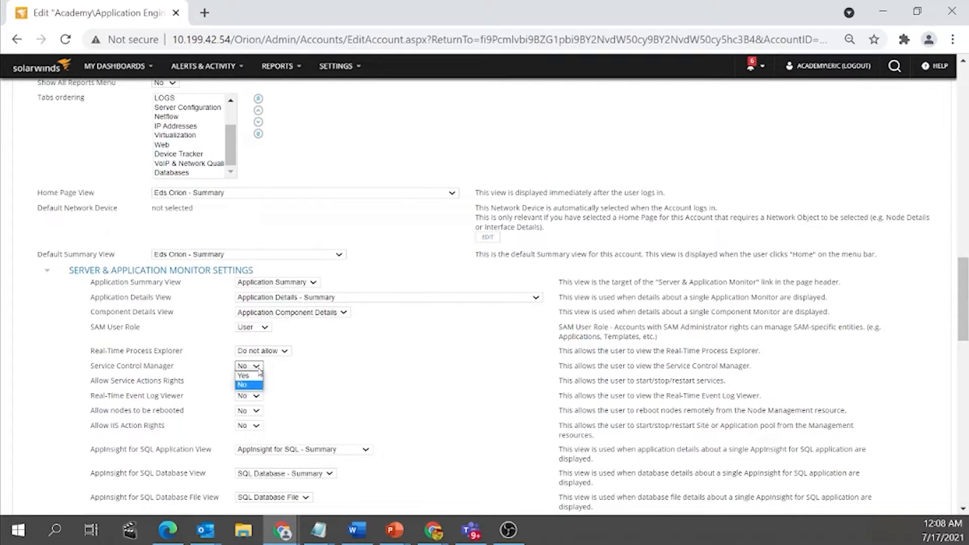
left_click(320, 377)
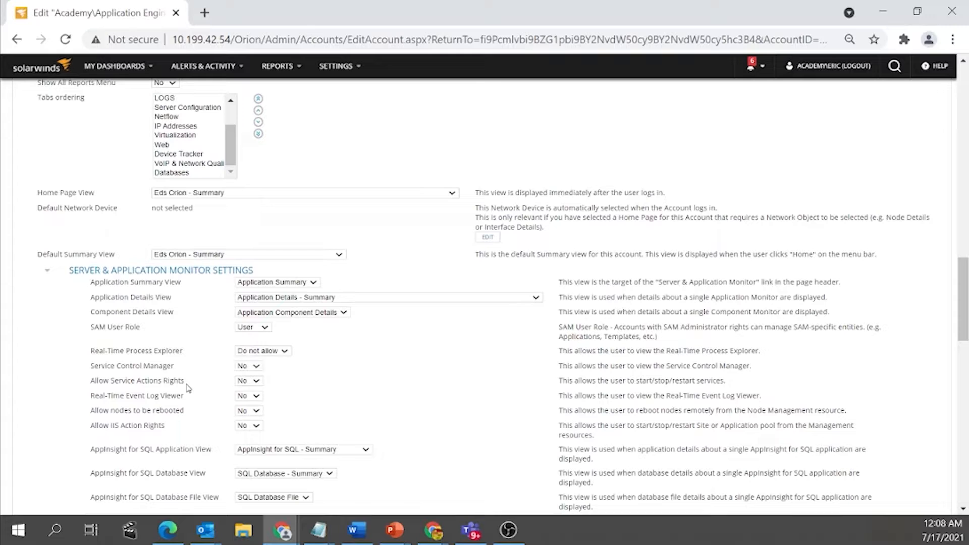
left_click(254, 383)
left_click(255, 383)
left_click(254, 398)
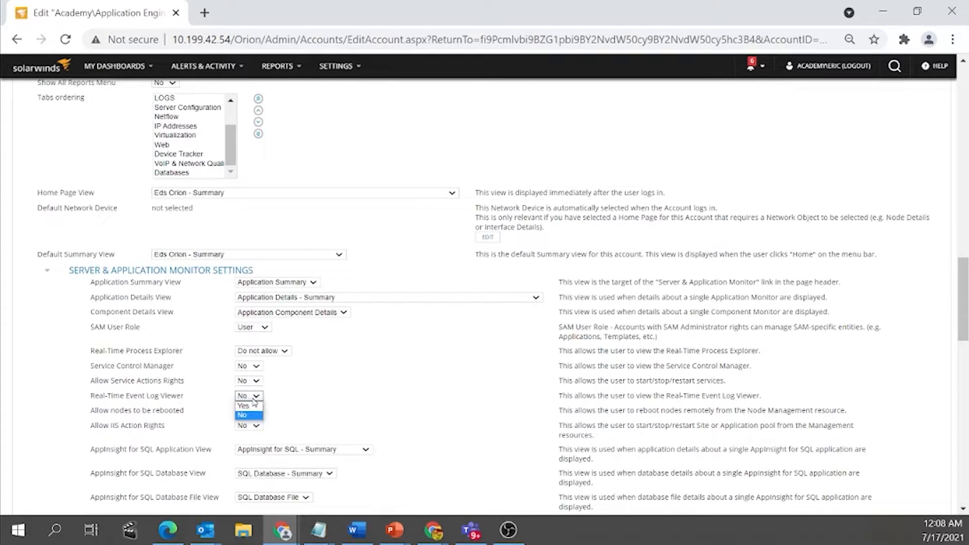
left_click(306, 405)
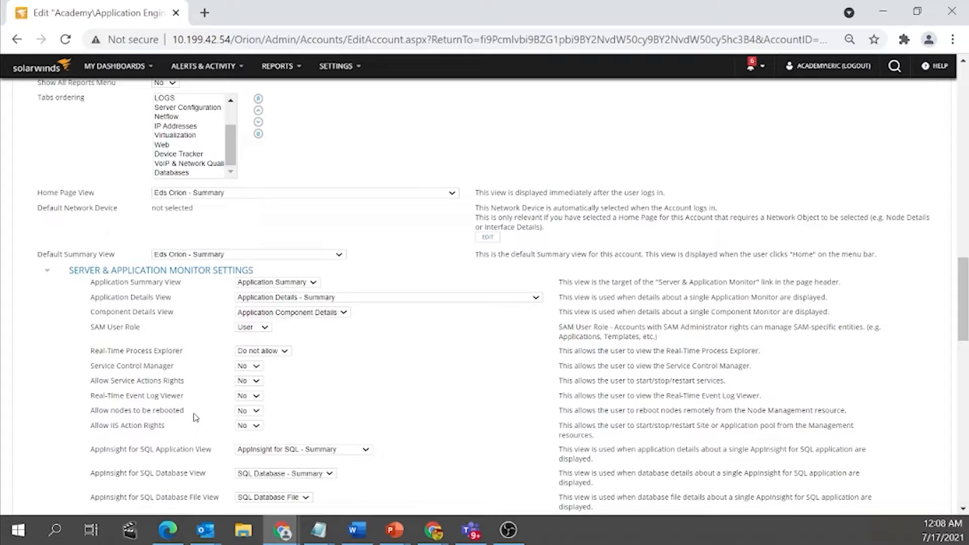
left_click(254, 412)
left_click(314, 426)
Step: Set the group account's SAM User Role to Admin
left_click(265, 328)
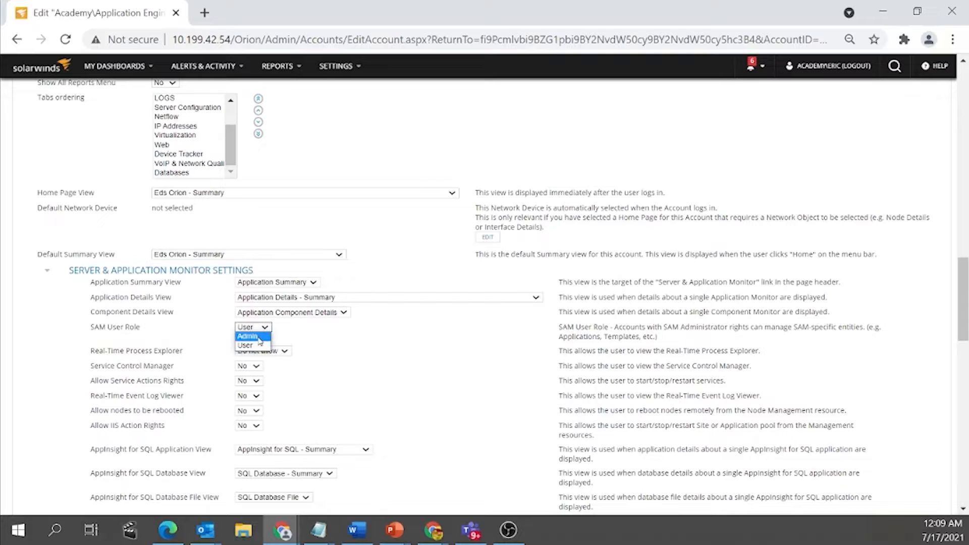
left_click(259, 336)
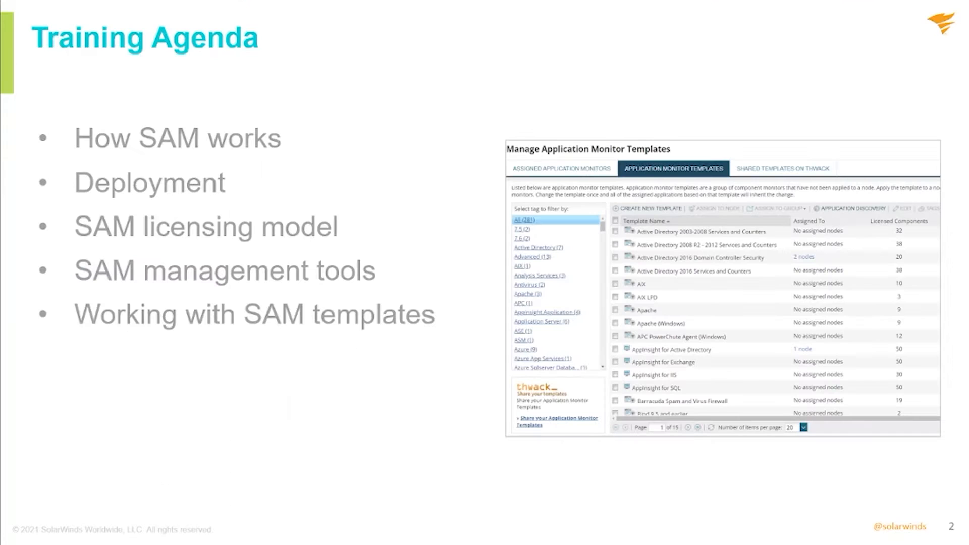
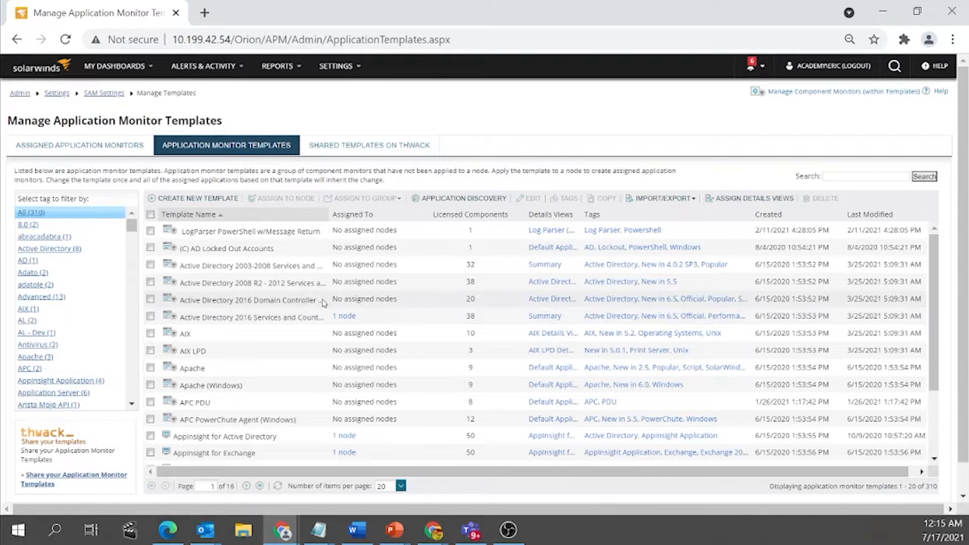
Step: Compare the Assigned Application Monitors list with the Application Monitor Templates list
left_click(89, 147)
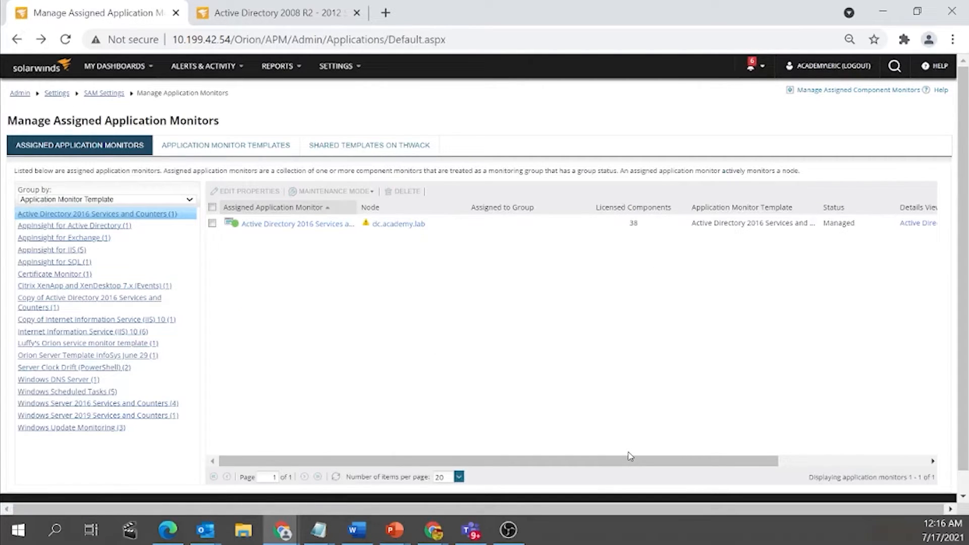
left_click(255, 146)
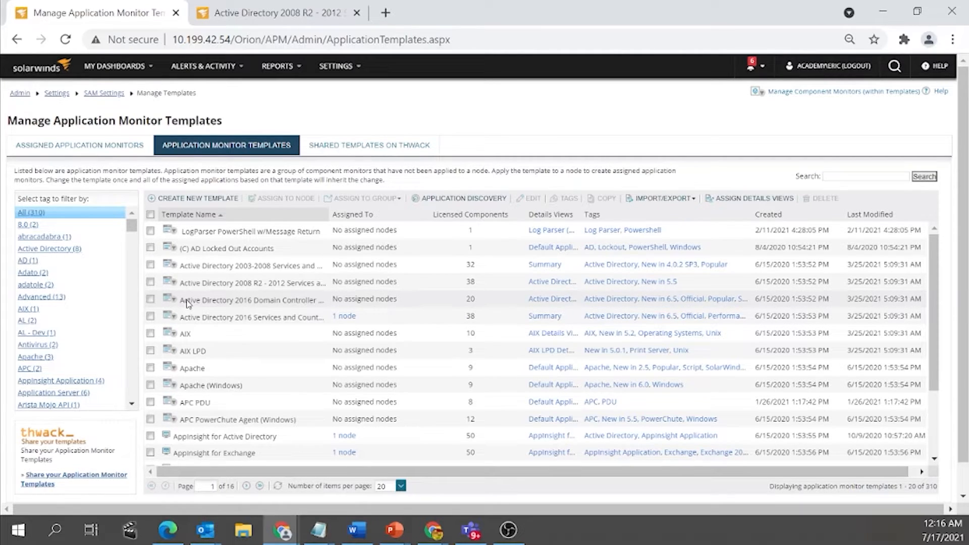
left_click(98, 150)
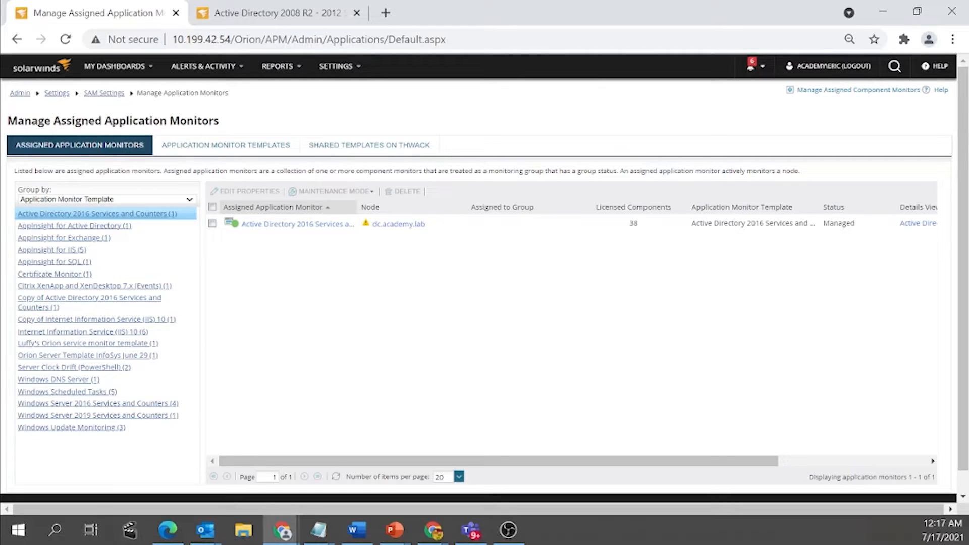
left_click(237, 142)
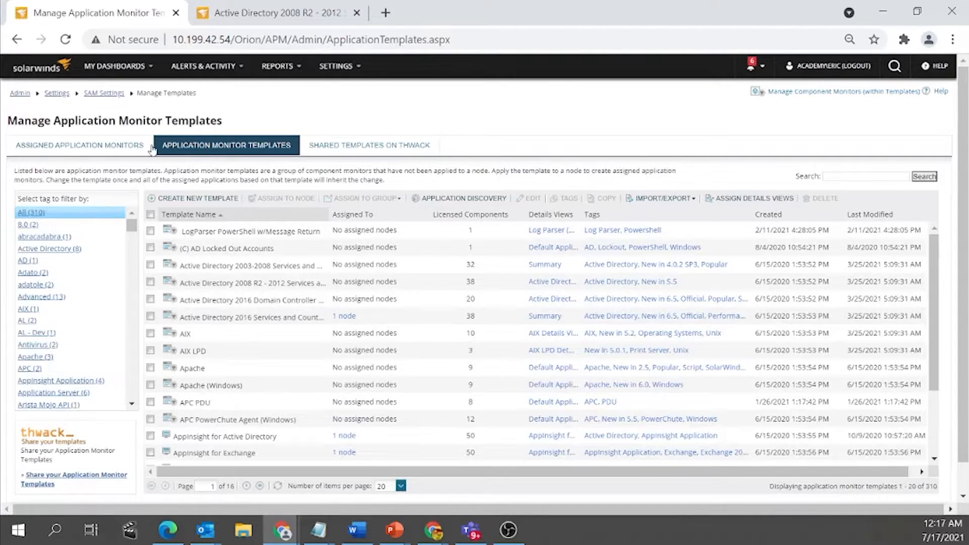
left_click(126, 147)
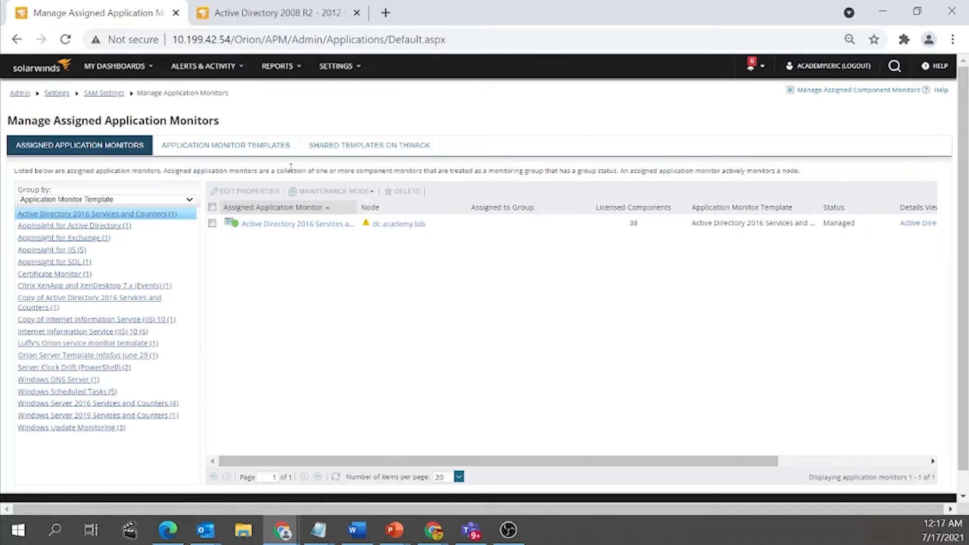
left_click(262, 150)
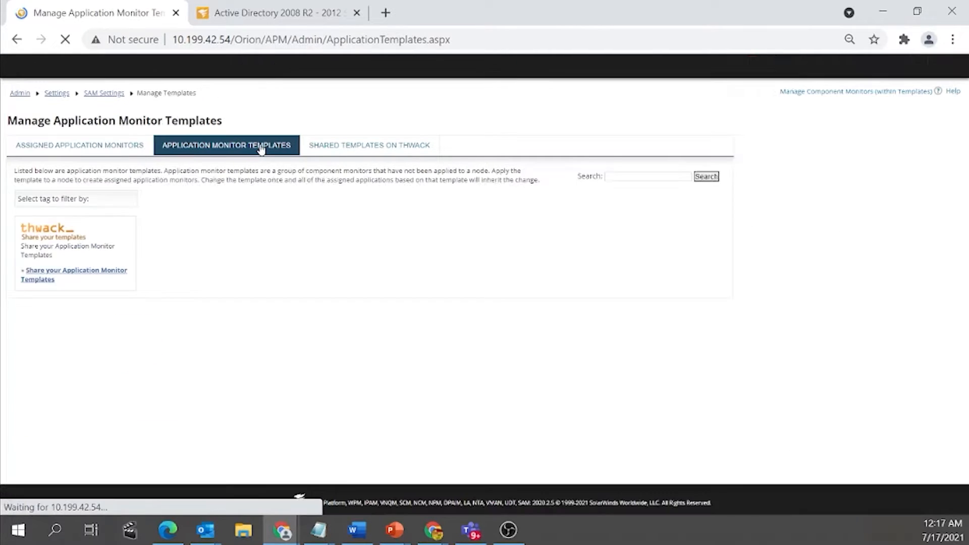
left_click(132, 146)
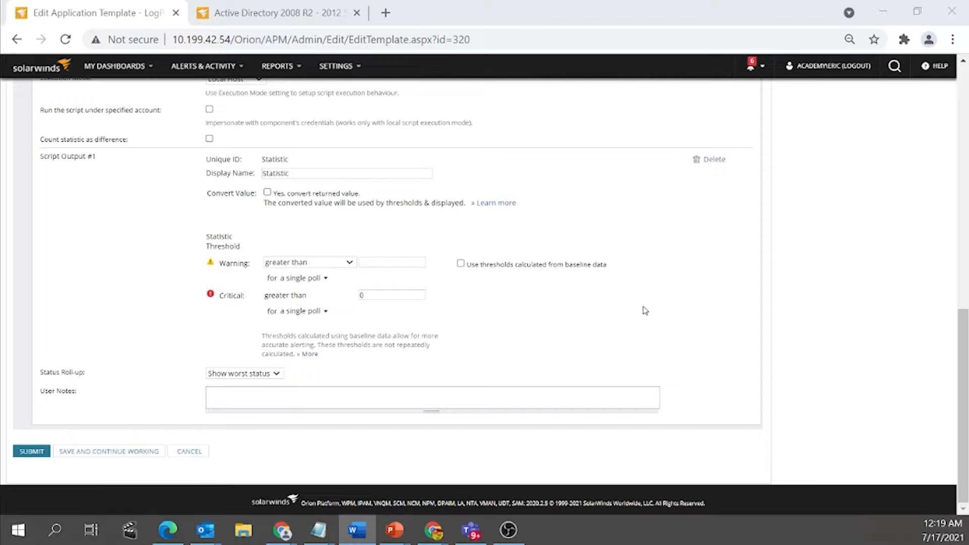
Step: Try thresholds calculated from baseline data for the LogParser template's Statistic output and turn the option off again
left_click(380, 263)
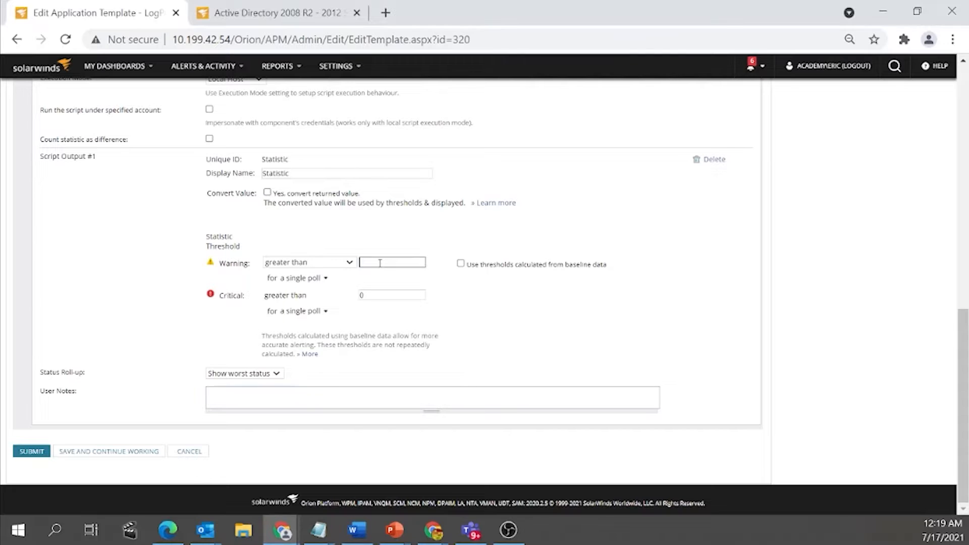
left_click(461, 264)
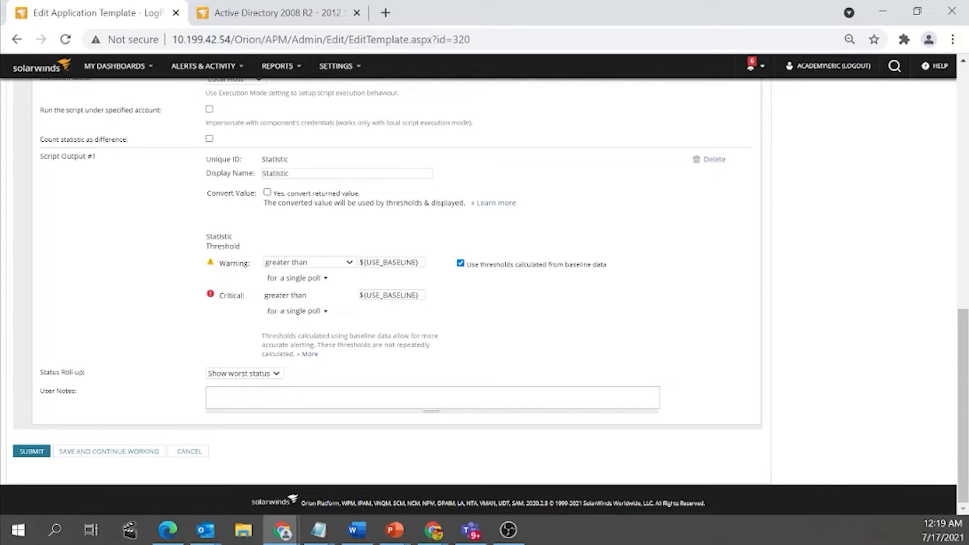
left_click(461, 264)
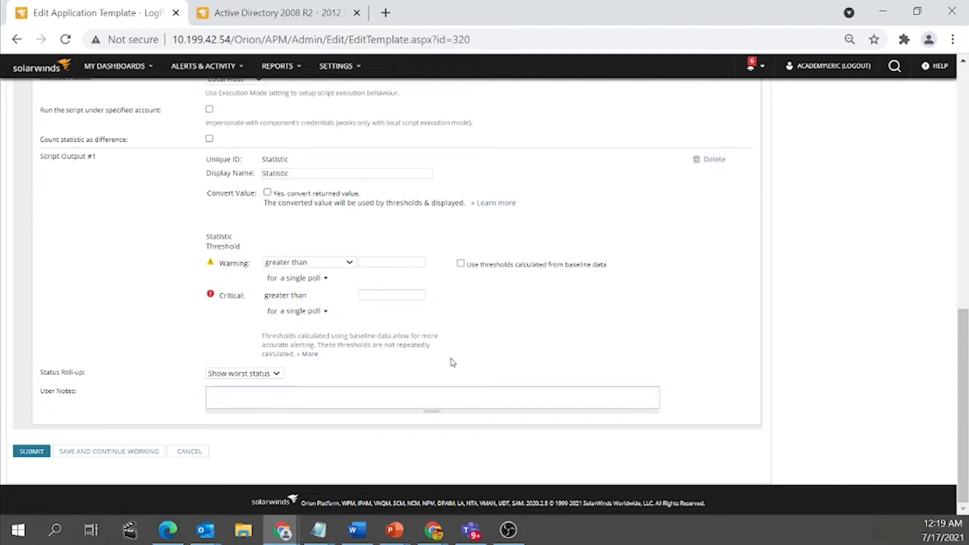
left_click(386, 258)
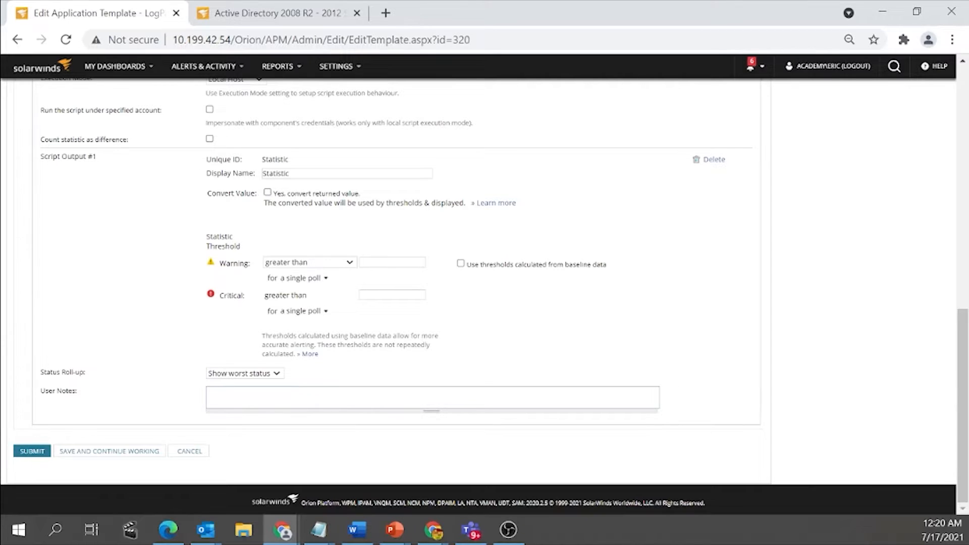
scroll(368, 195, "up", 3)
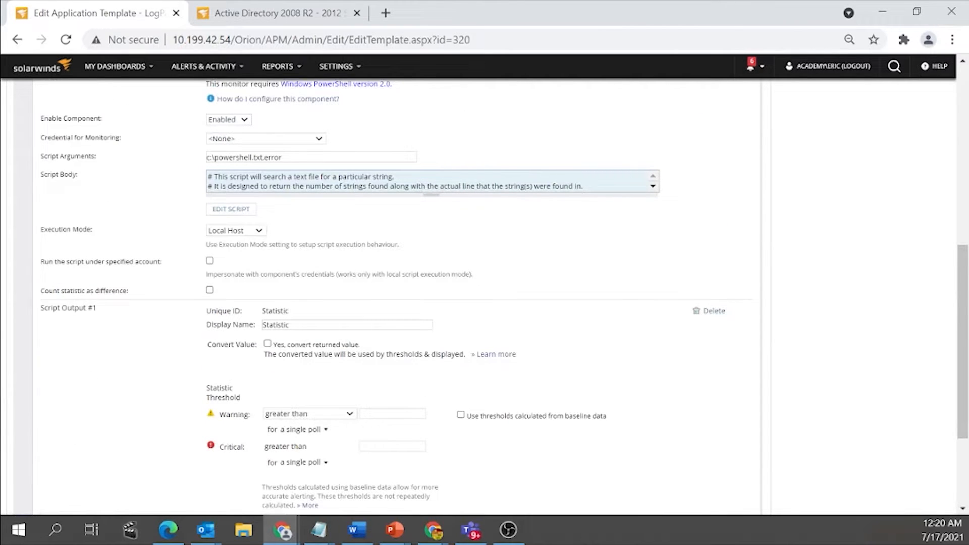
Step: Open Data and Database Settings from SAM Settings and examine the Baseline Data Collection Duration
key("alt+Tab")
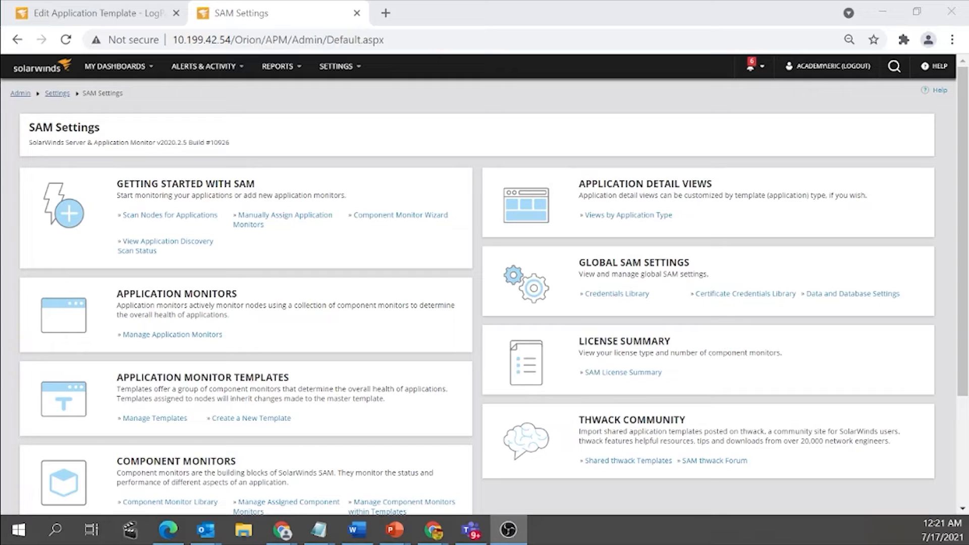
key("alt+Tab")
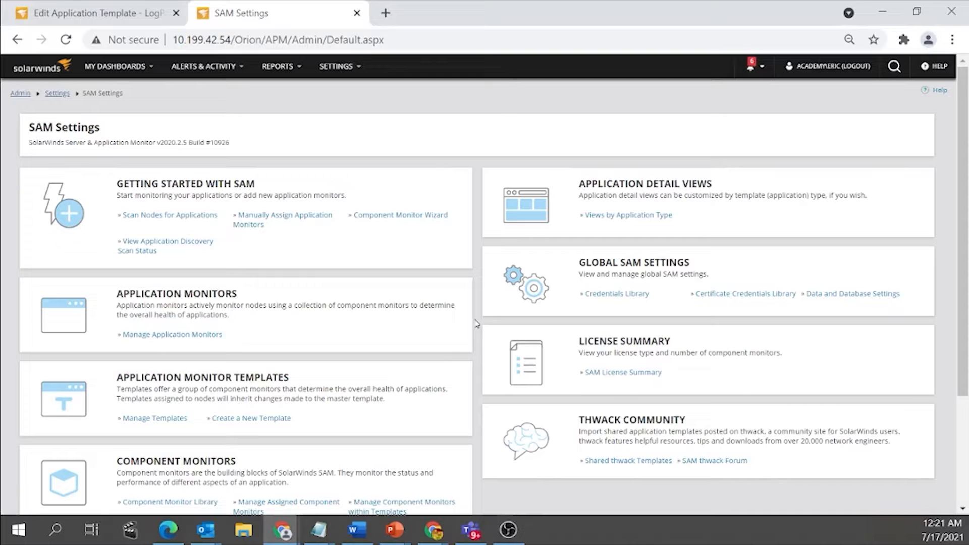
left_click(840, 294)
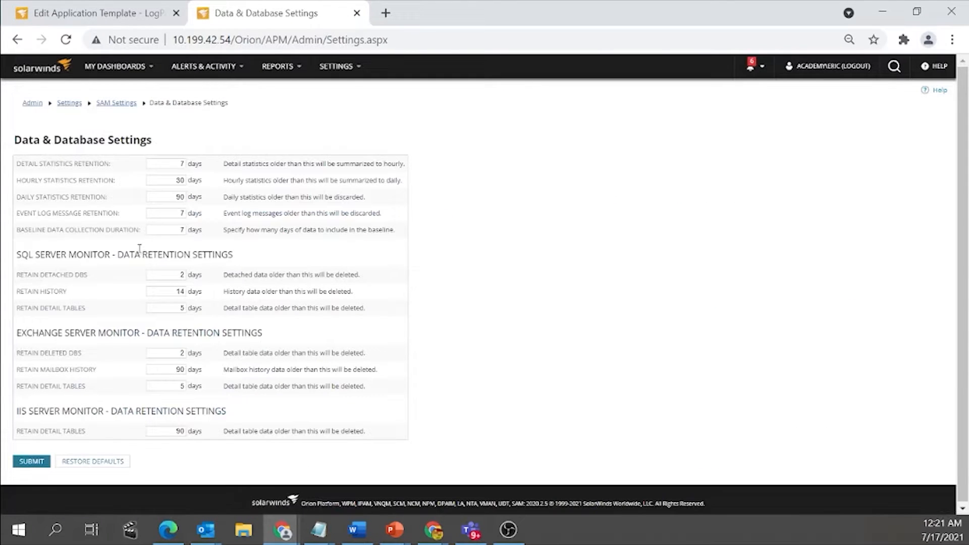
left_click(181, 231)
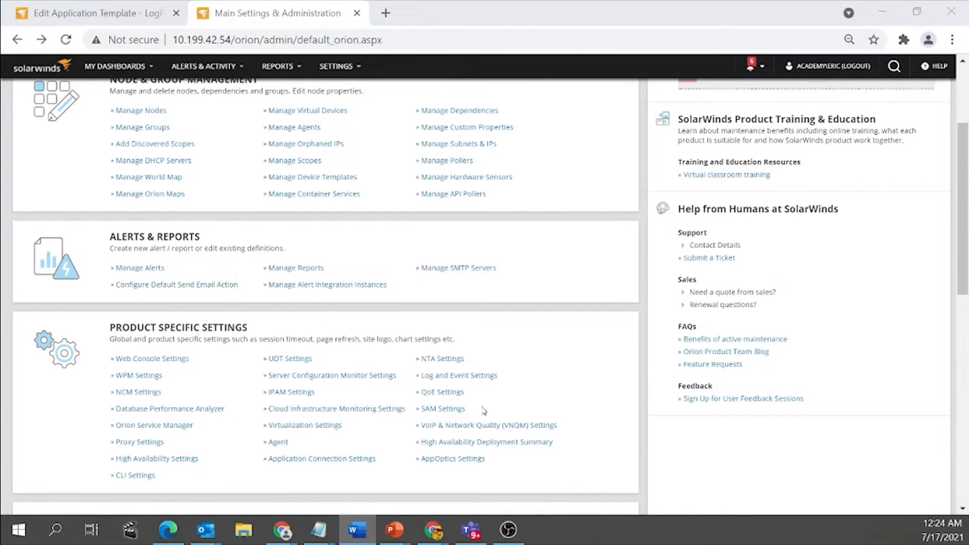
Step: Open SAM Settings from the Product Specific Settings and review its monitor, template, component, group, global, license and thwack sections
left_click(453, 415)
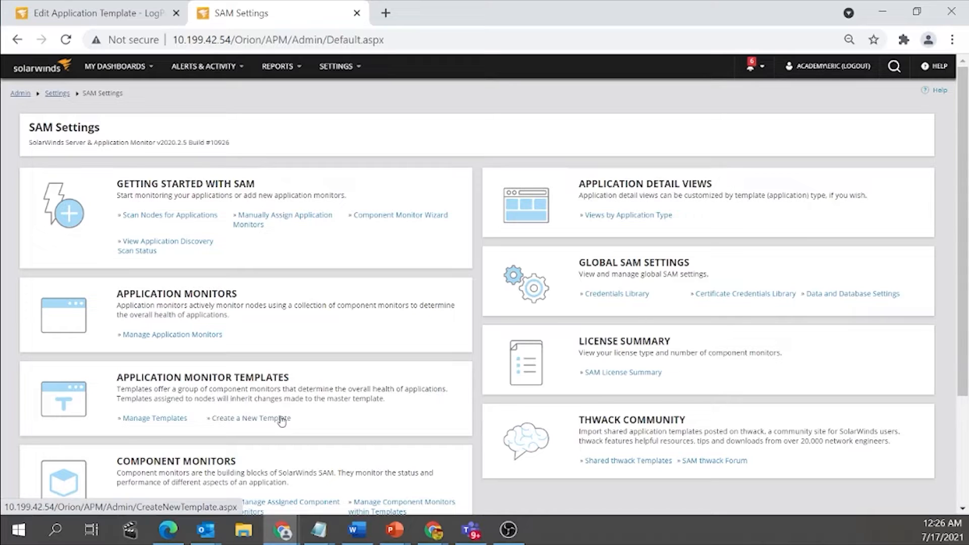
scroll(292, 434, "down", 3)
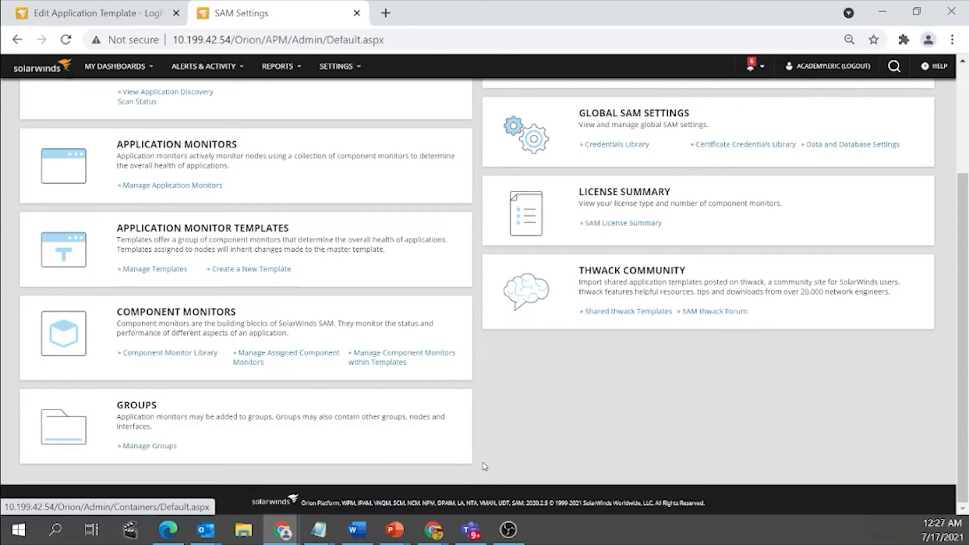
scroll(553, 404, "up", 3)
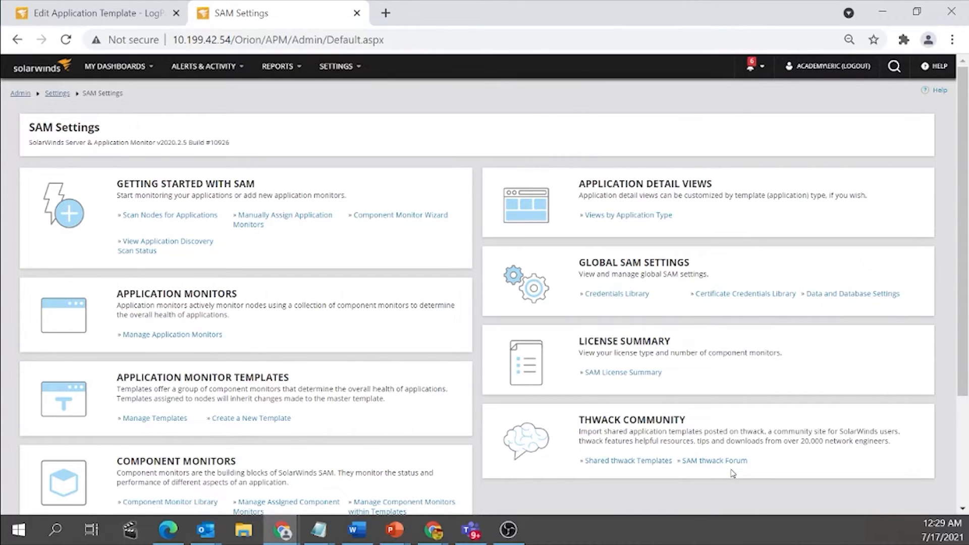
scroll(733, 473, "down", 1)
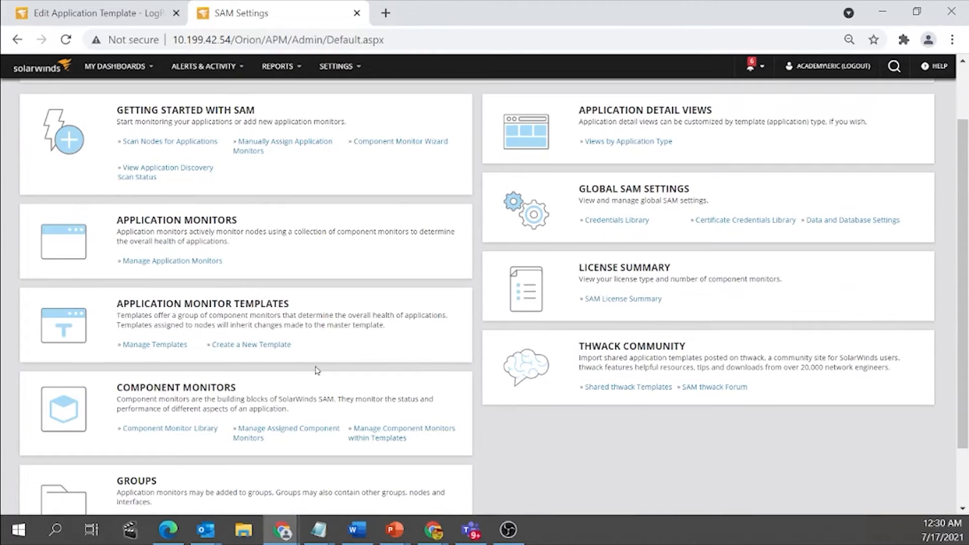
Step: Open the assigned application monitors from the template management page and list them with no grouping
left_click(148, 345)
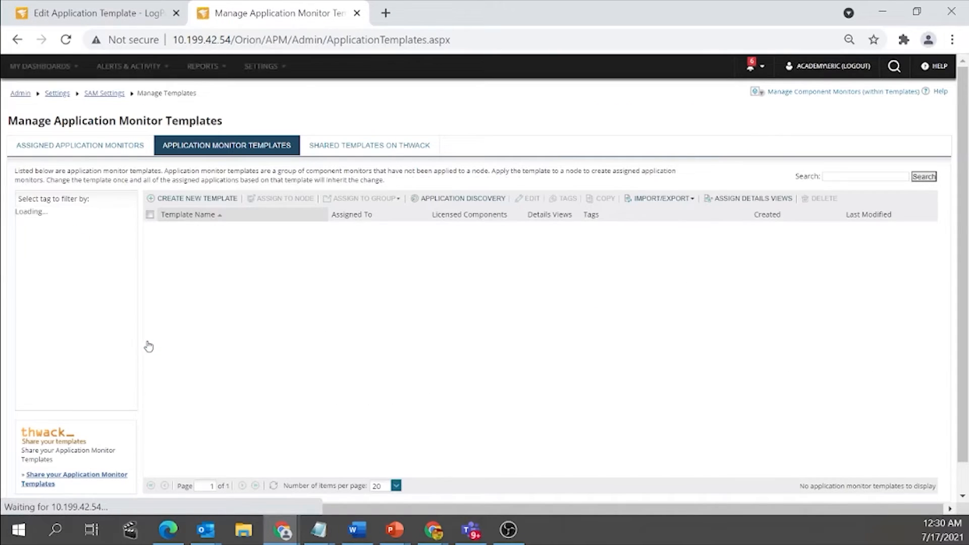
left_click(96, 146)
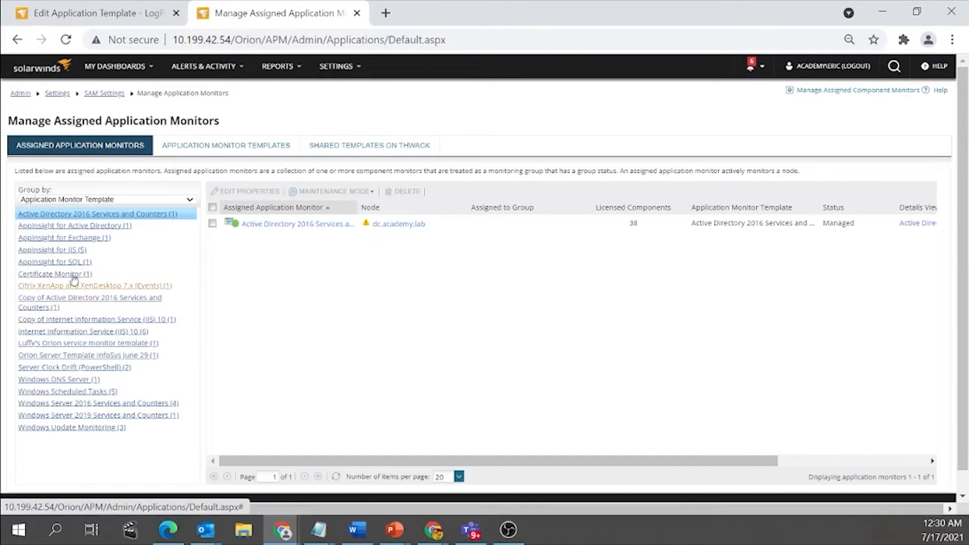
left_click(190, 199)
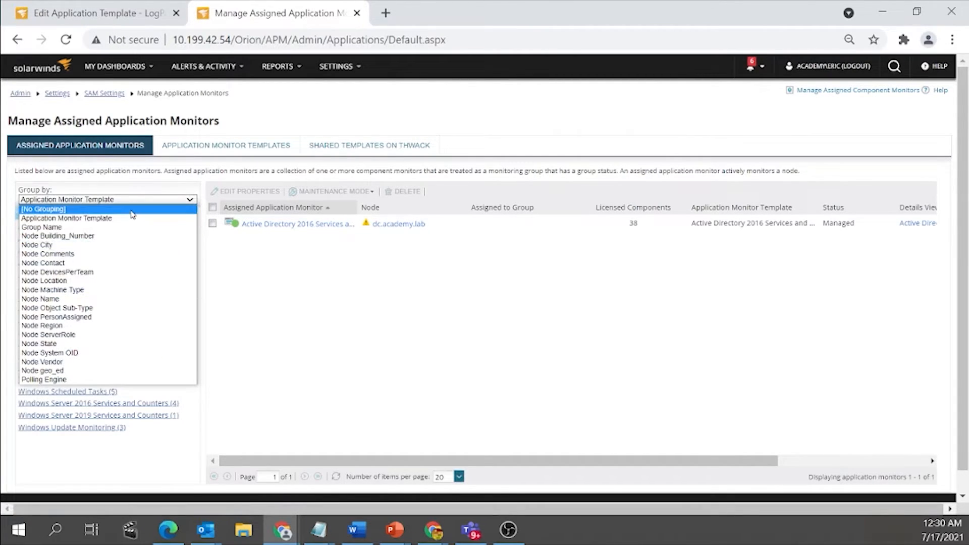
left_click(133, 209)
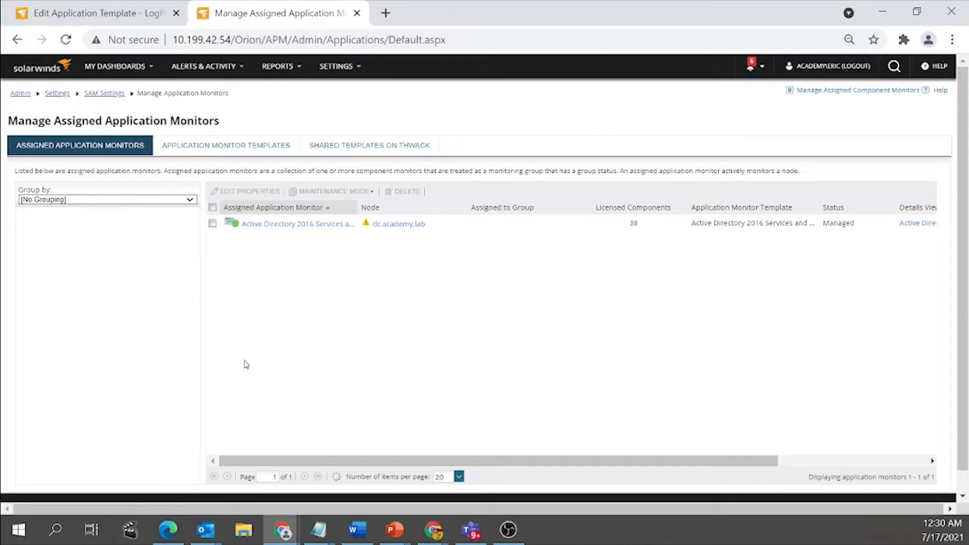
mouse_move(246, 365)
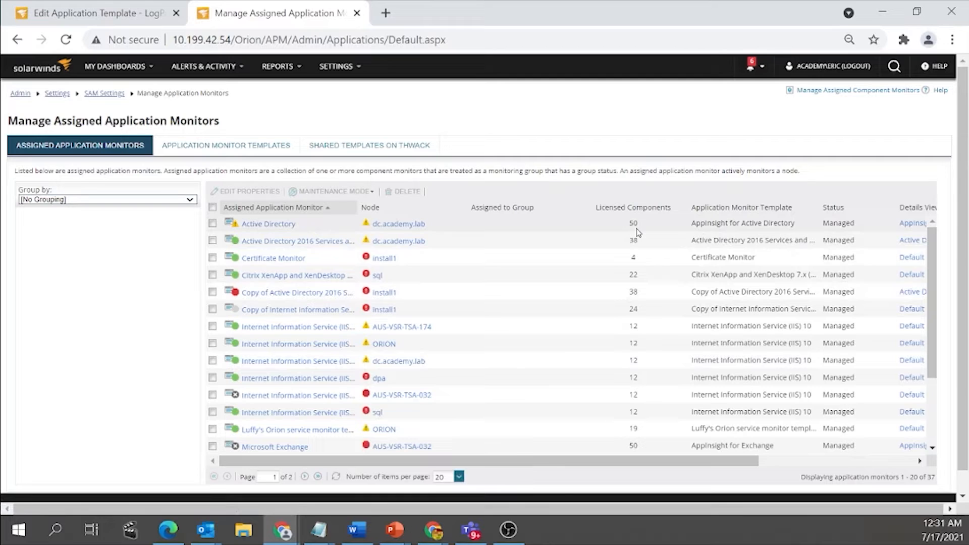
Step: Review the application monitor templates, open the shared templates on thwack and browse their tag list as far as minecraft
left_click(257, 150)
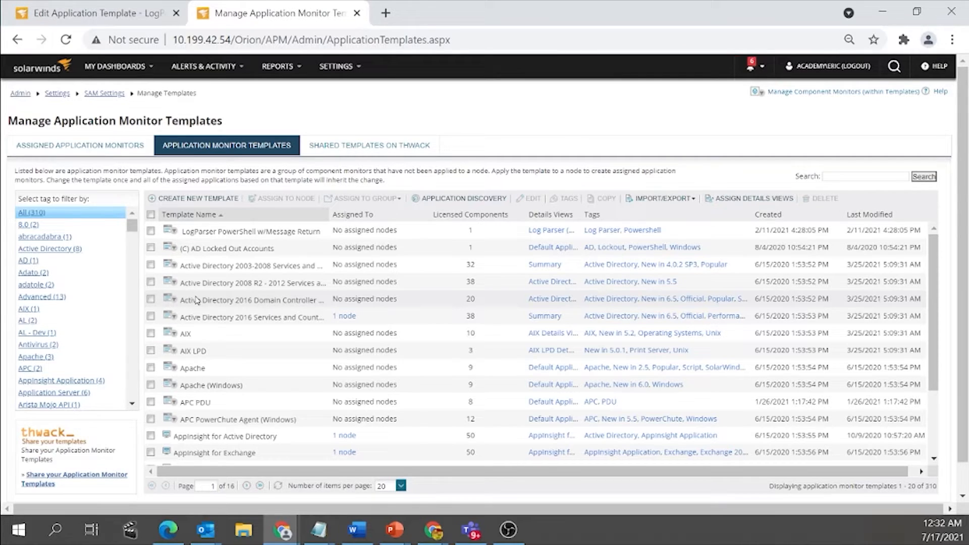
left_click(367, 146)
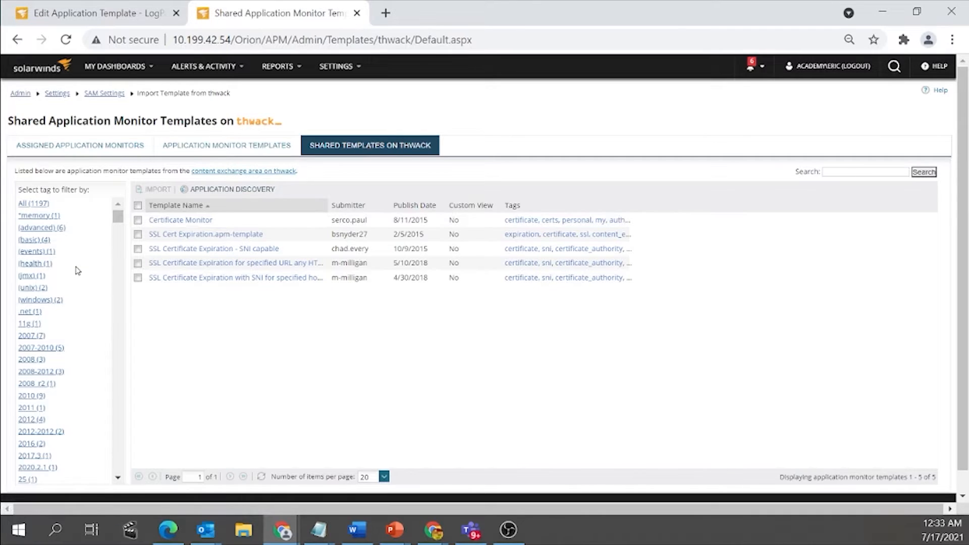
scroll(77, 271, "down", 2)
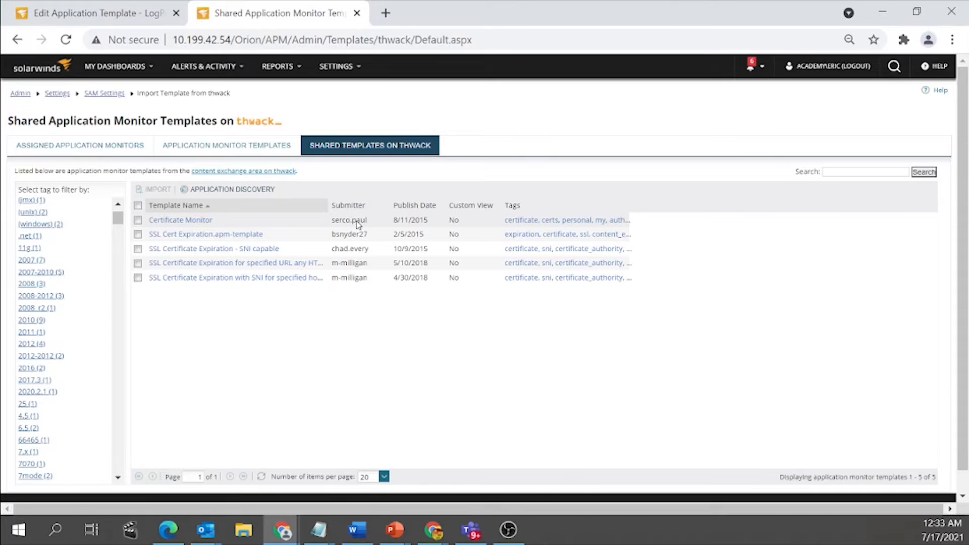
scroll(74, 438, "down", 6)
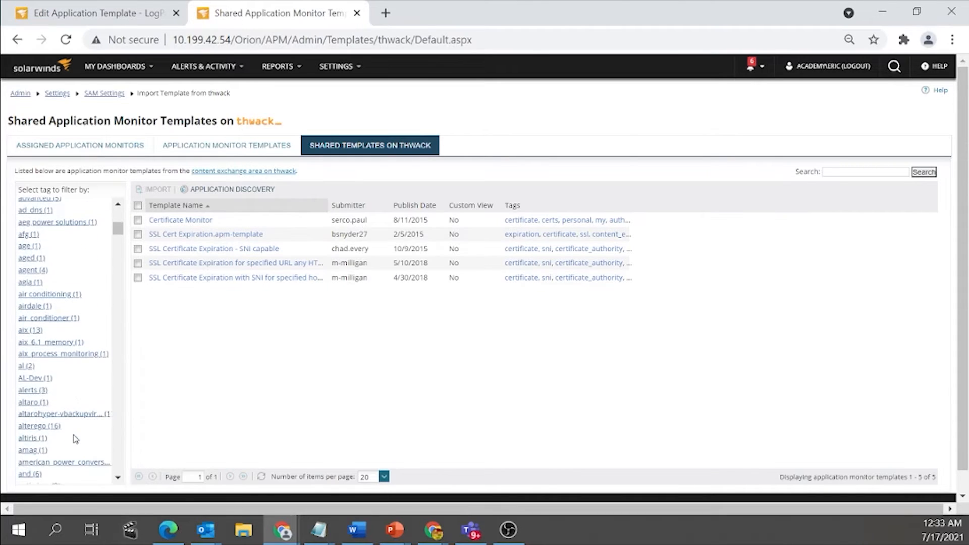
scroll(74, 441, "down", 3)
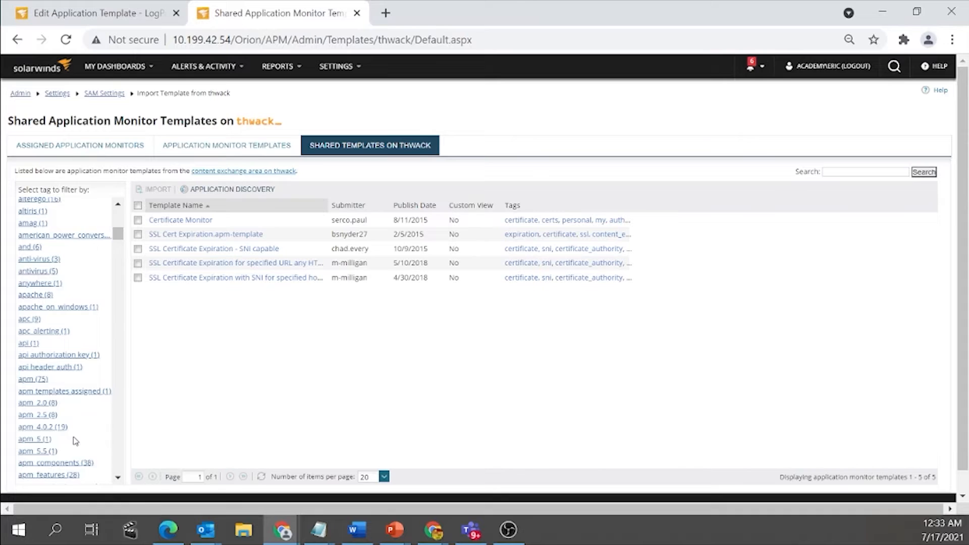
scroll(74, 440, "down", 3)
scroll(75, 440, "down", 9)
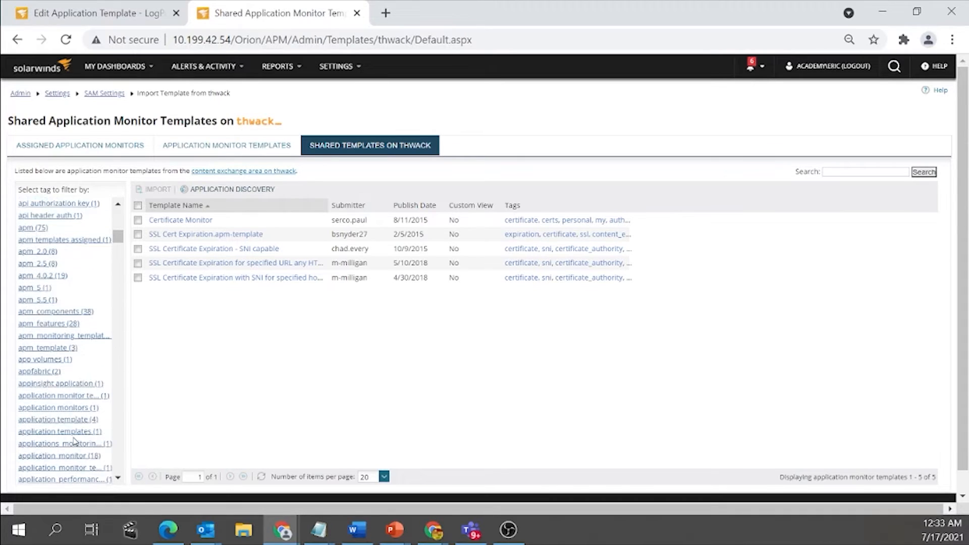
scroll(74, 441, "down", 6)
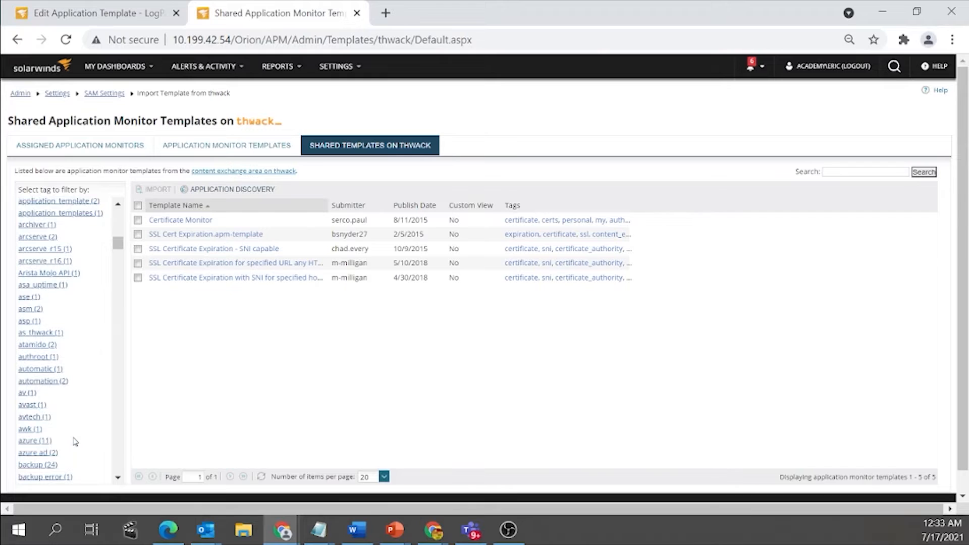
scroll(75, 441, "down", 20)
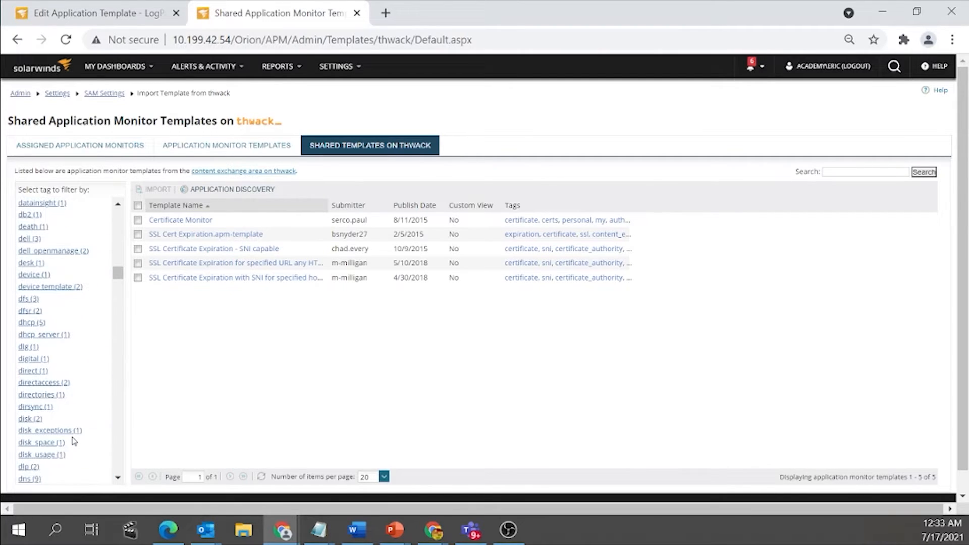
scroll(74, 441, "down", 20)
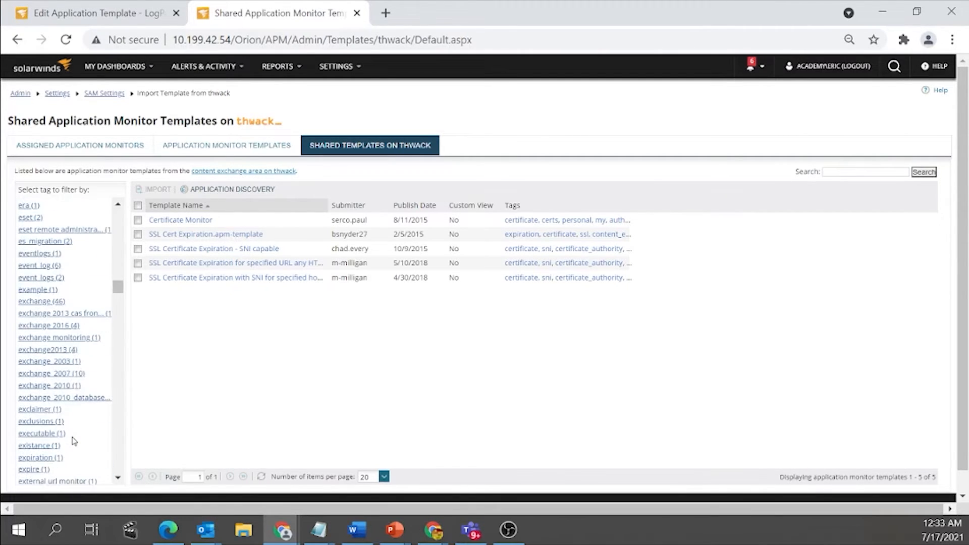
scroll(75, 441, "down", 20)
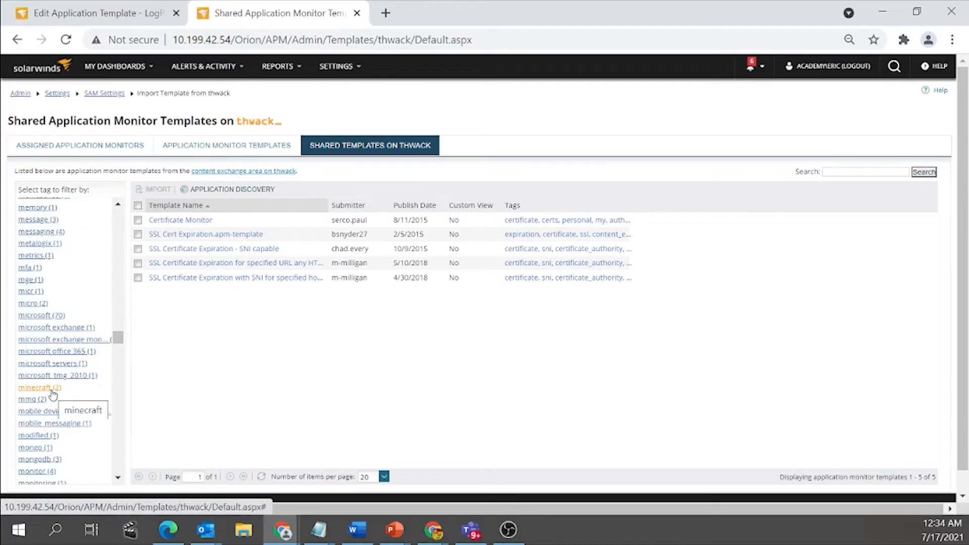
Step: Filter the shared thwack templates by the minecraft tag and try importing Minecraft 1.9 Monitoring Template, cancelling at the thwack login
left_click(51, 391)
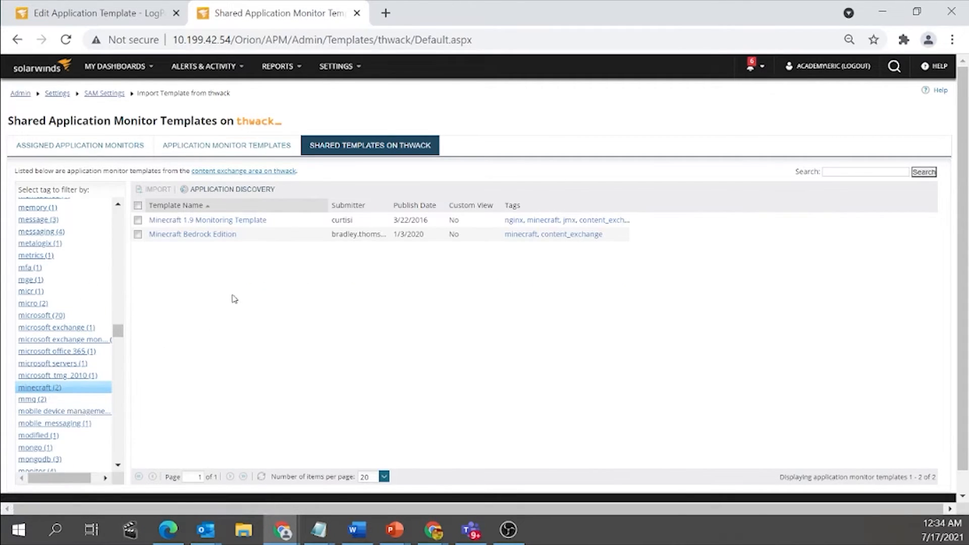
left_click(139, 220)
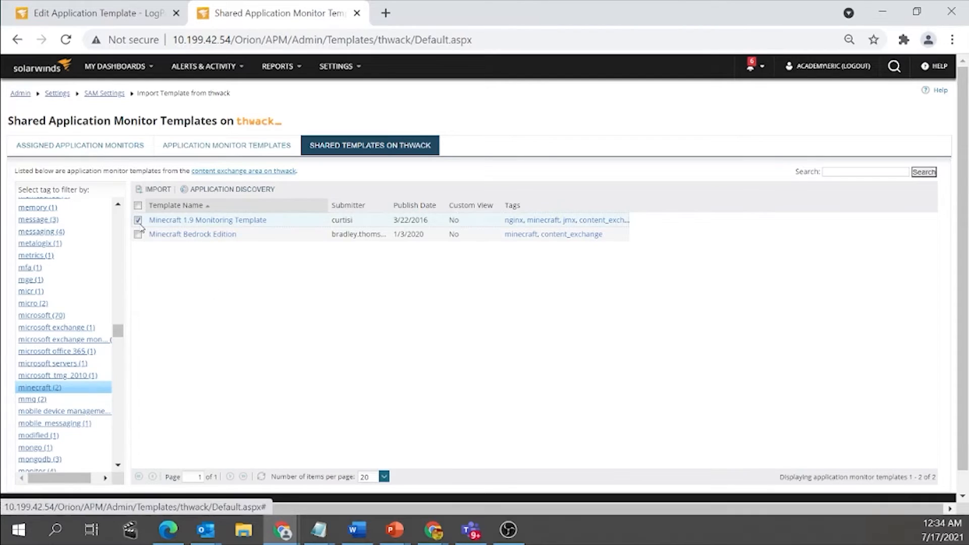
left_click(159, 193)
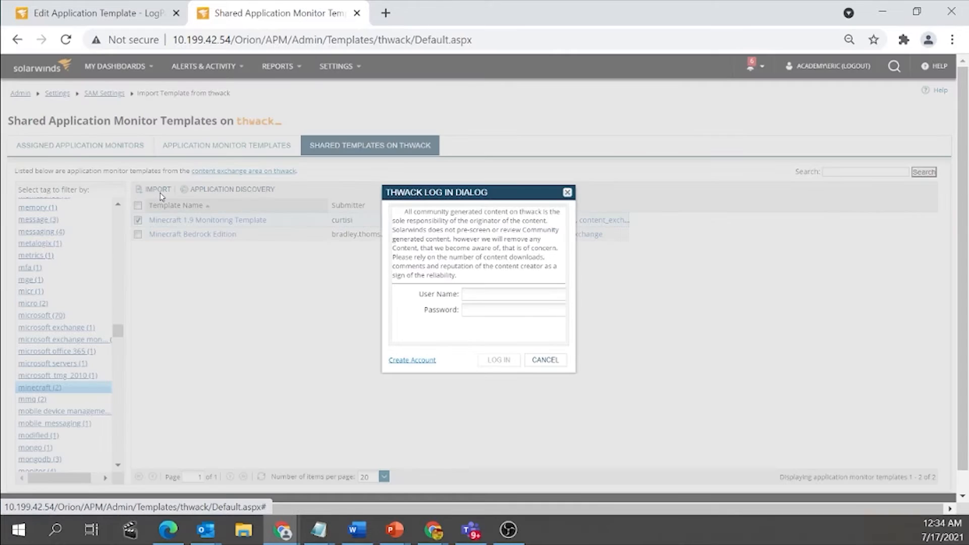
left_click(490, 295)
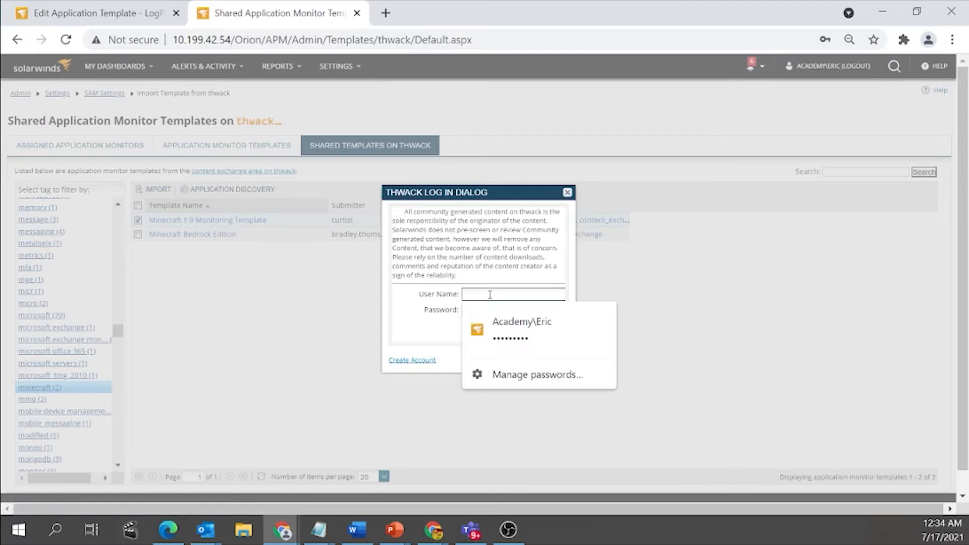
left_click(782, 294)
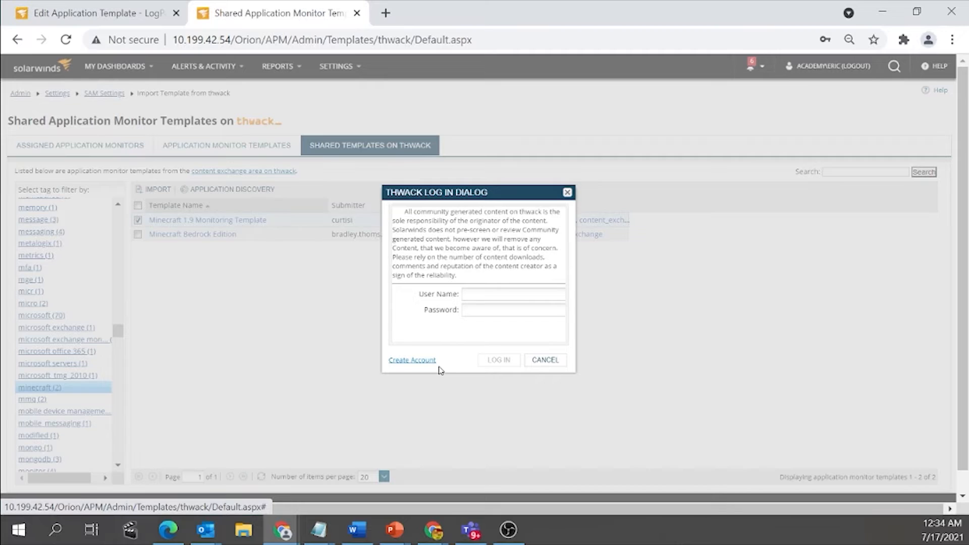
left_click(544, 363)
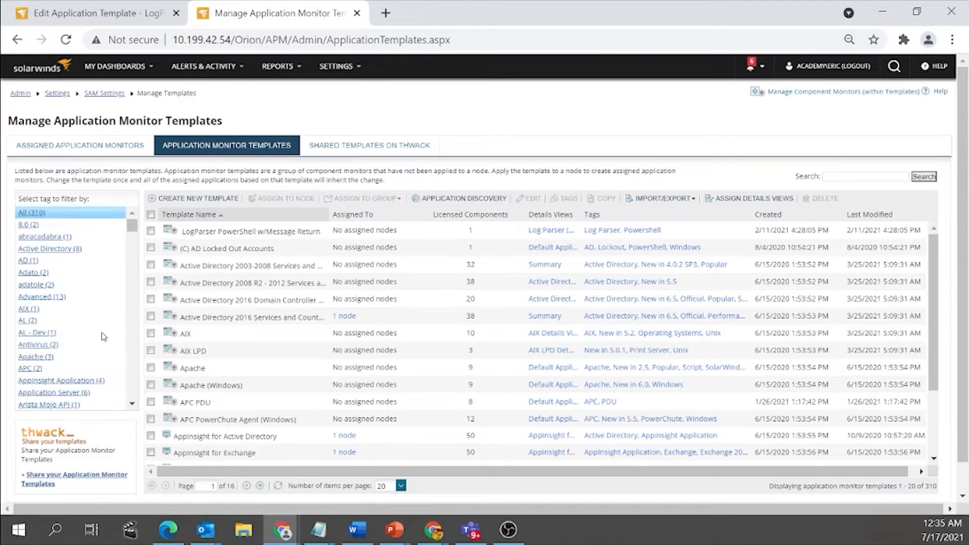
Step: Return to the local application monitor templates and filter them by the Windows tag
scroll(101, 332, "down", 15)
scroll(101, 332, "down", 15)
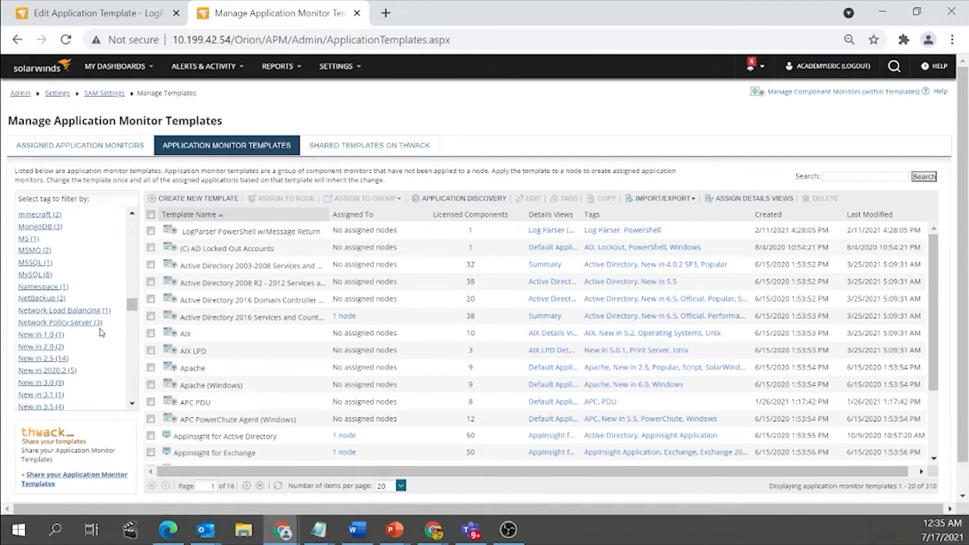
scroll(101, 332, "down", 10)
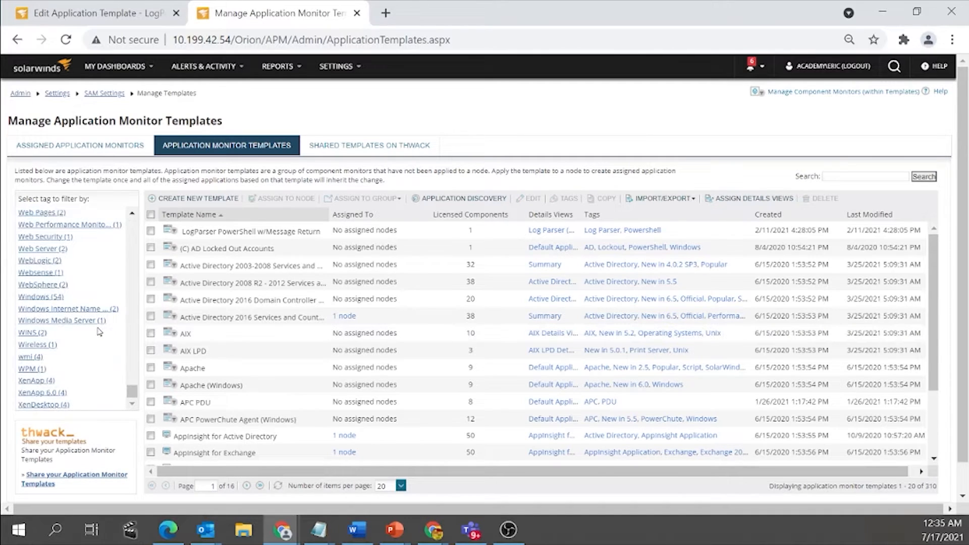
left_click(45, 297)
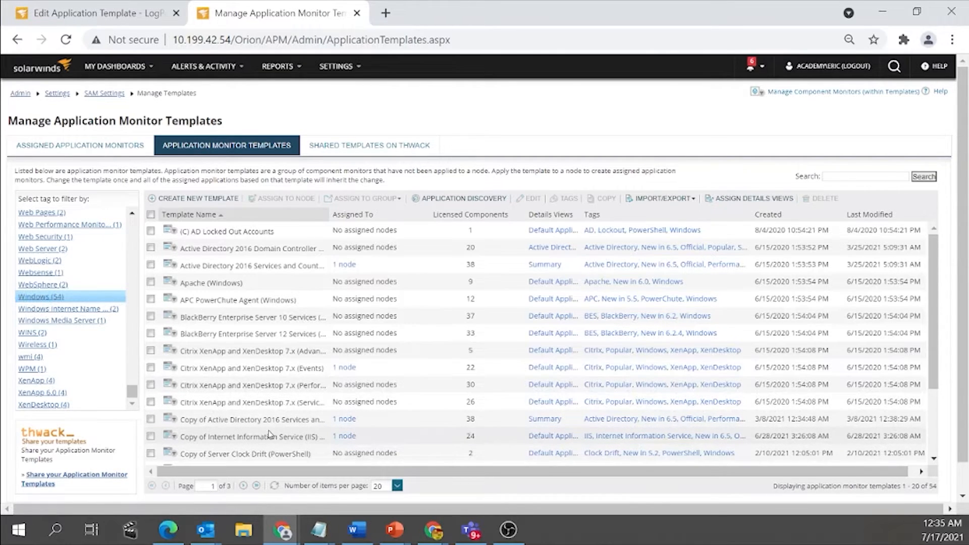
Step: Widen the Template Name column and open the Copy of Windows Server 2019 Services and Counters template for editing
scroll(271, 435, "down", 3)
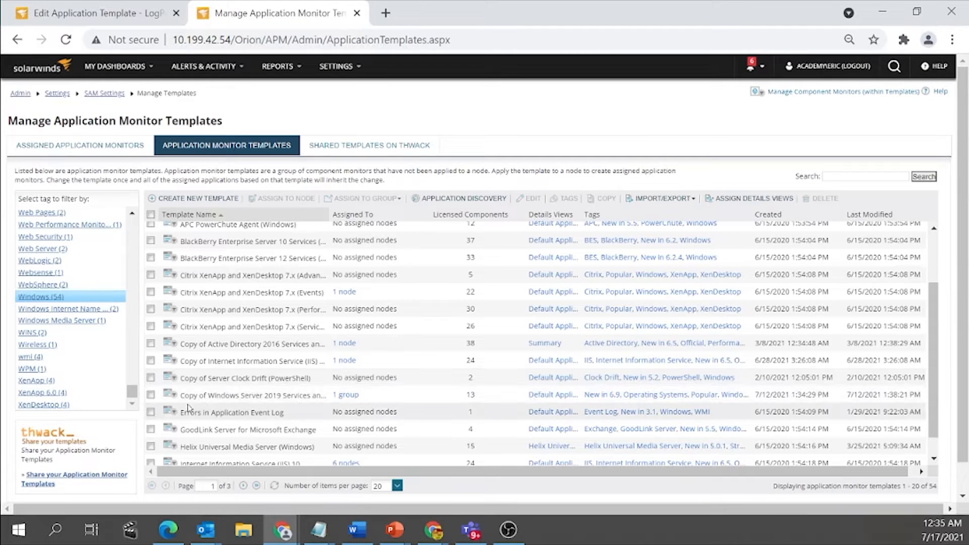
left_click(151, 395)
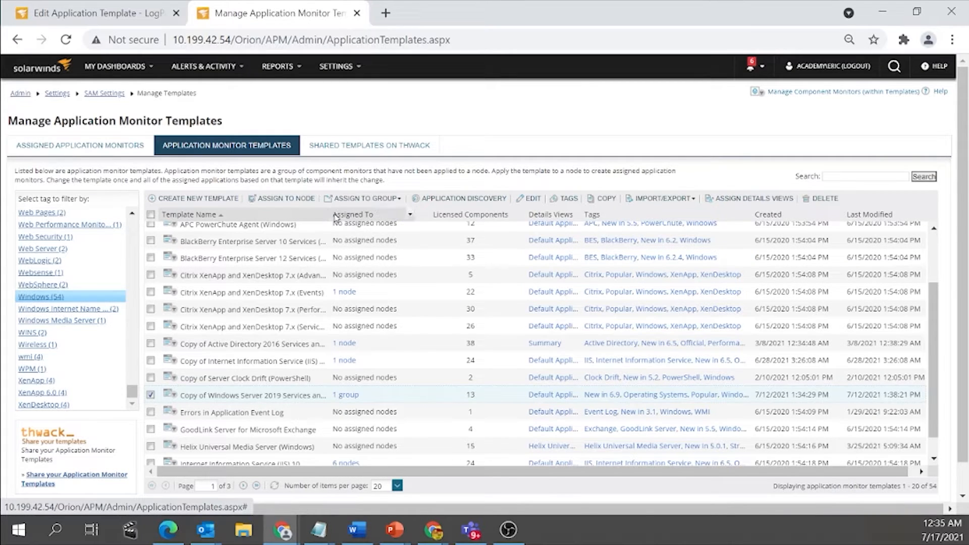
left_click_drag(330, 216, 418, 215)
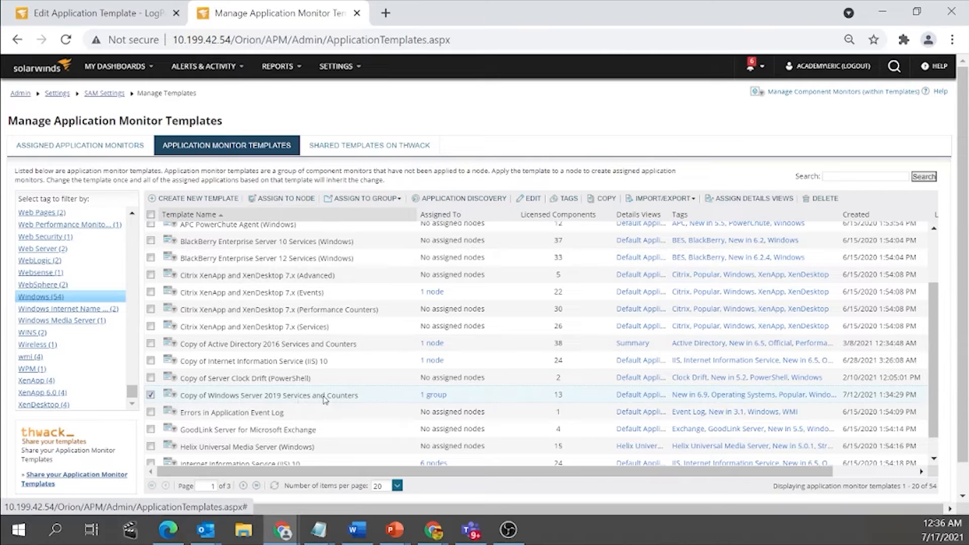
left_click(531, 200)
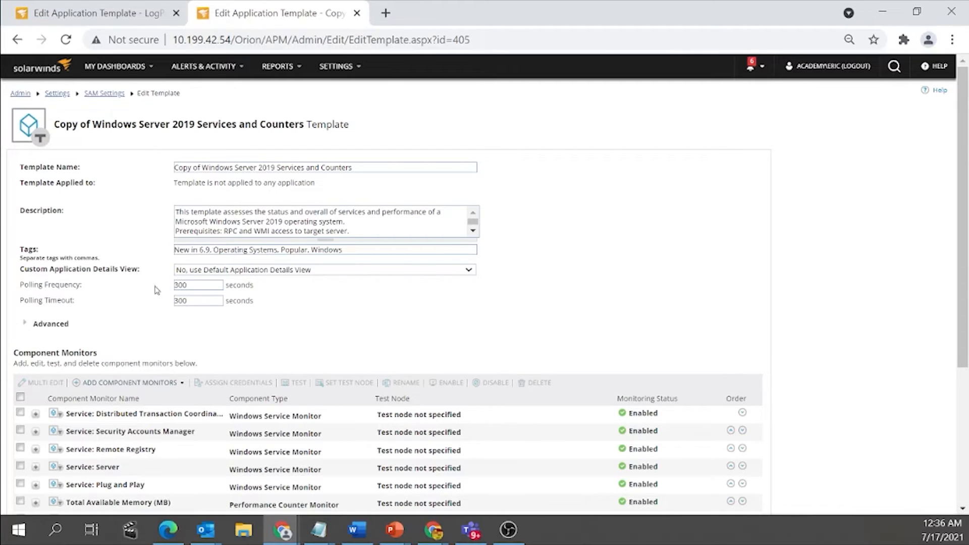
Step: Review the template's description, Custom Application Details View choices, Polling Frequency and Polling Timeout
left_click(191, 212)
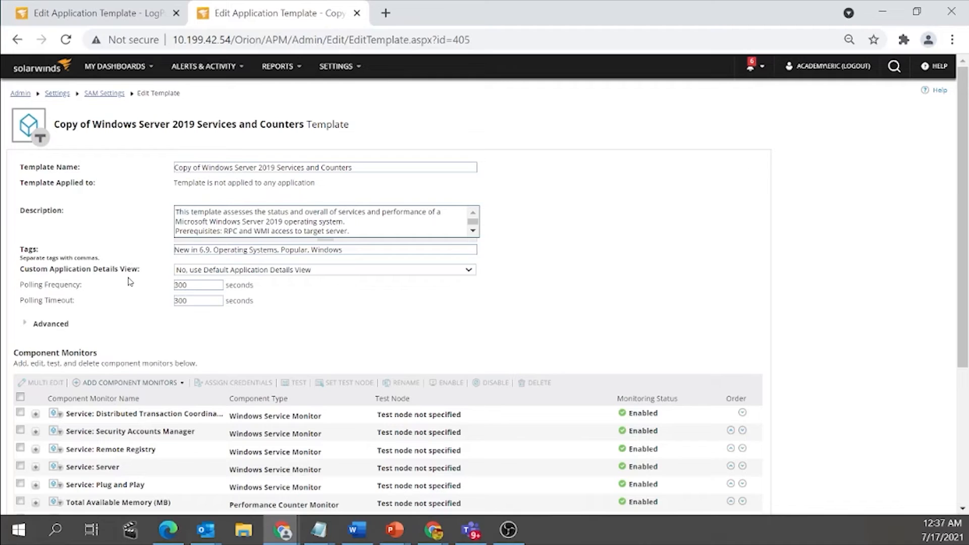
left_click(469, 271)
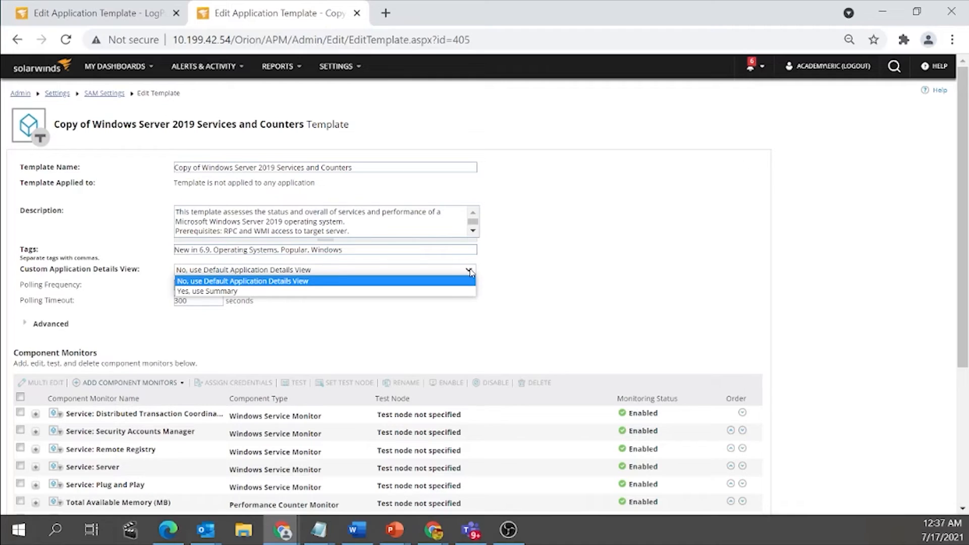
left_click(331, 354)
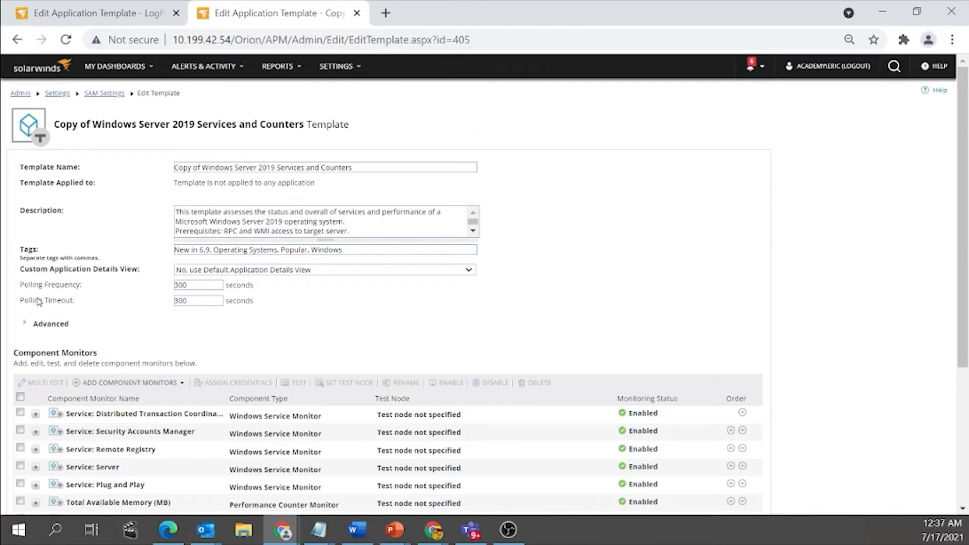
left_click(200, 285)
left_click(199, 301)
Step: Expand the template's Advanced settings and review the preferred polling method, debug logging, log file retention and polling platform options
scroll(149, 339, "down", 2)
scroll(144, 340, "down", 2)
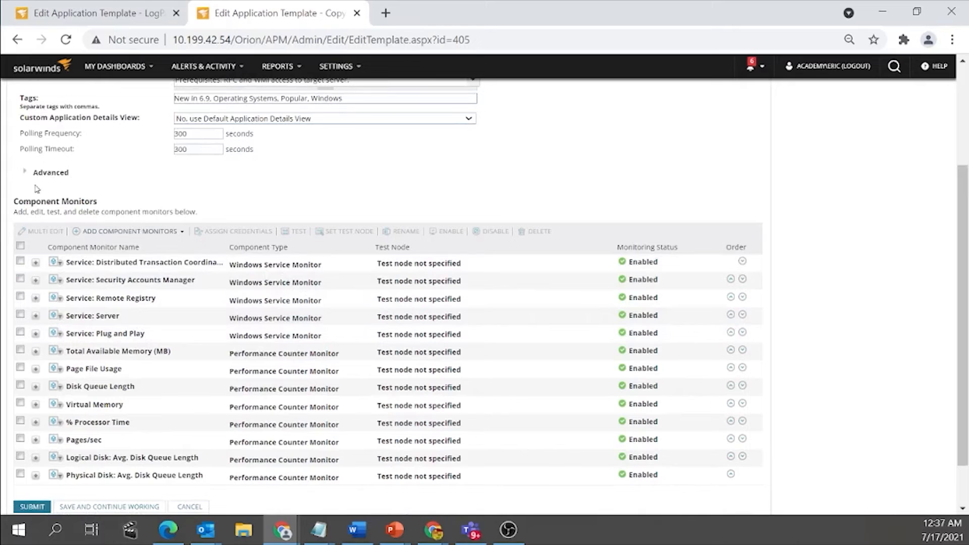
left_click(25, 173)
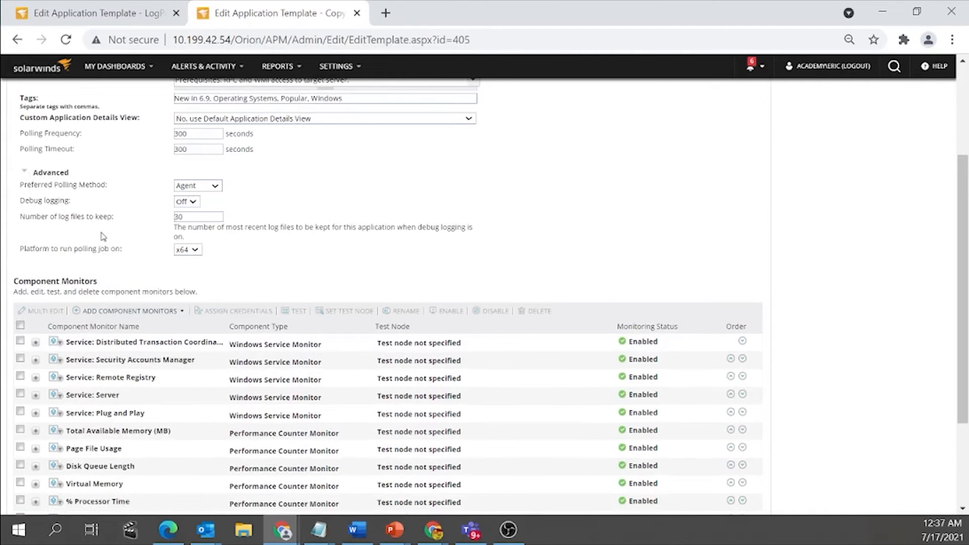
scroll(113, 276, "up", 2)
scroll(114, 283, "up", 2)
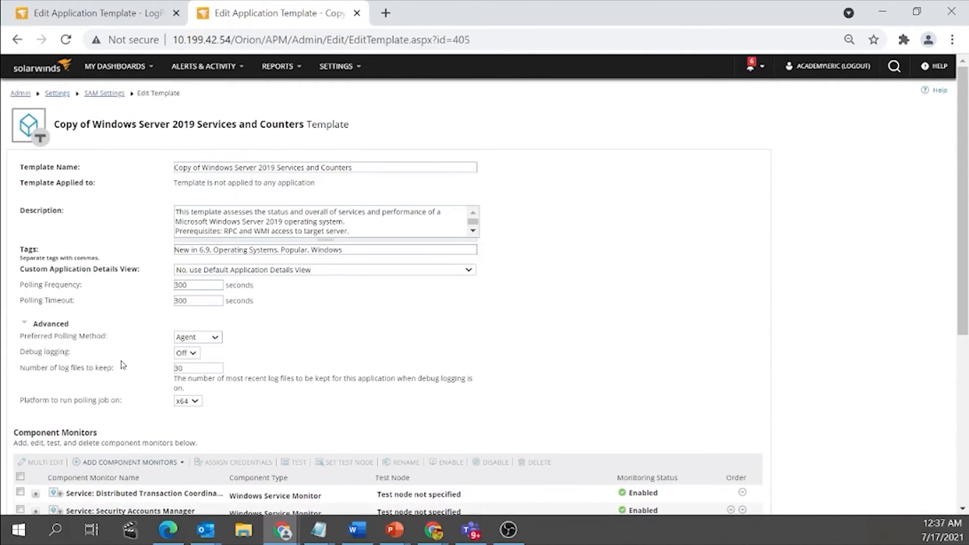
left_click(219, 340)
left_click(221, 343)
left_click(193, 354)
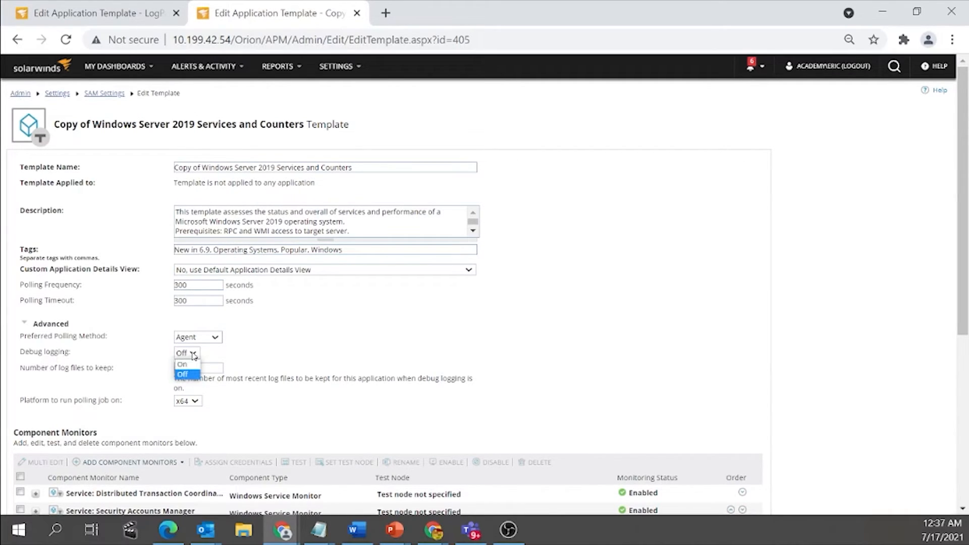
left_click(287, 354)
double_click(204, 369)
left_click(206, 368)
left_click(197, 402)
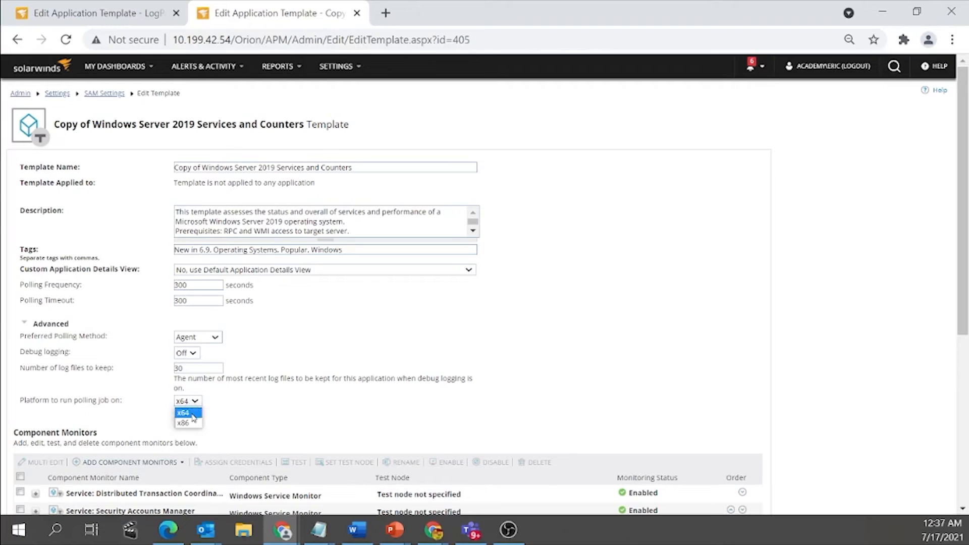
left_click(192, 417)
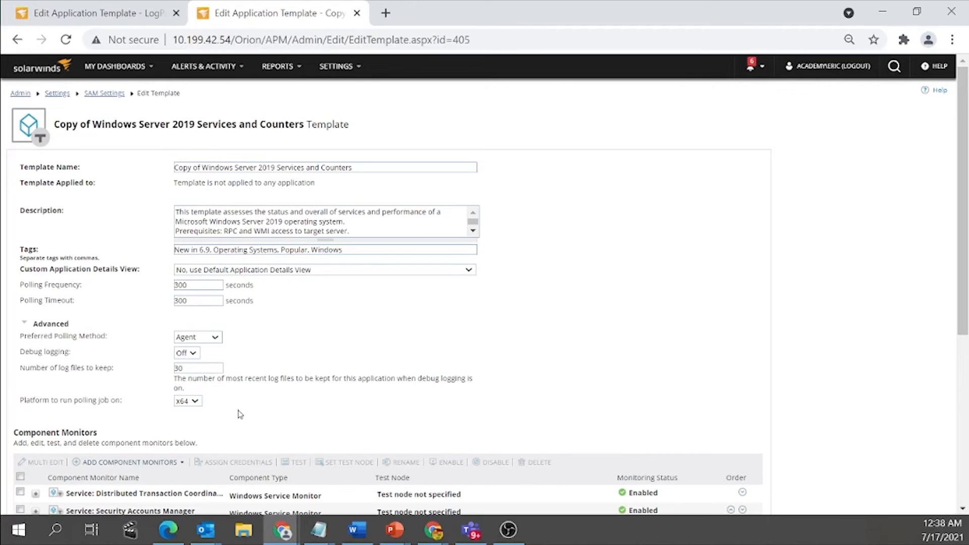
Step: Review the component monitors and expand the Distributed Transaction Coordinator service monitor to examine its settings and CPU and memory thresholds
scroll(238, 409, "down", 5)
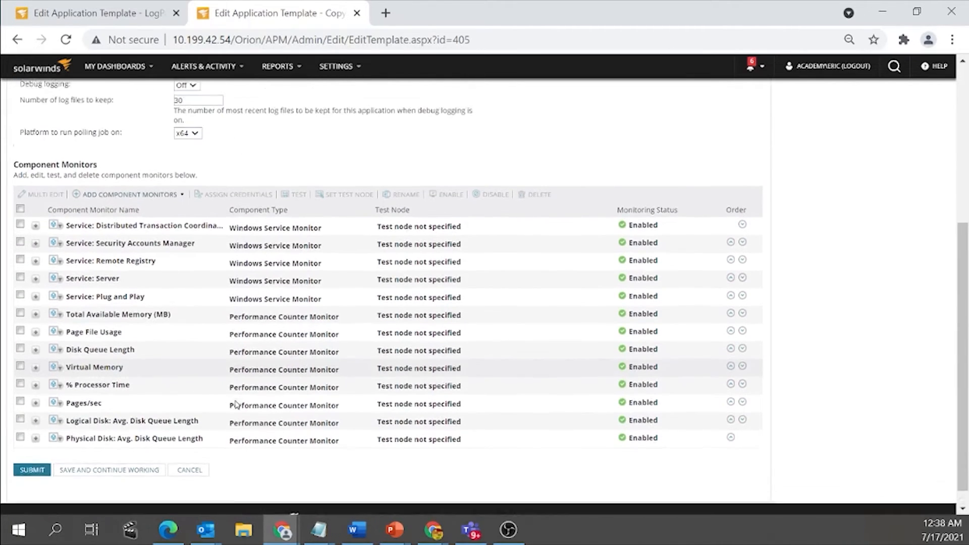
scroll(236, 404, "up", 1)
scroll(237, 403, "down", 2)
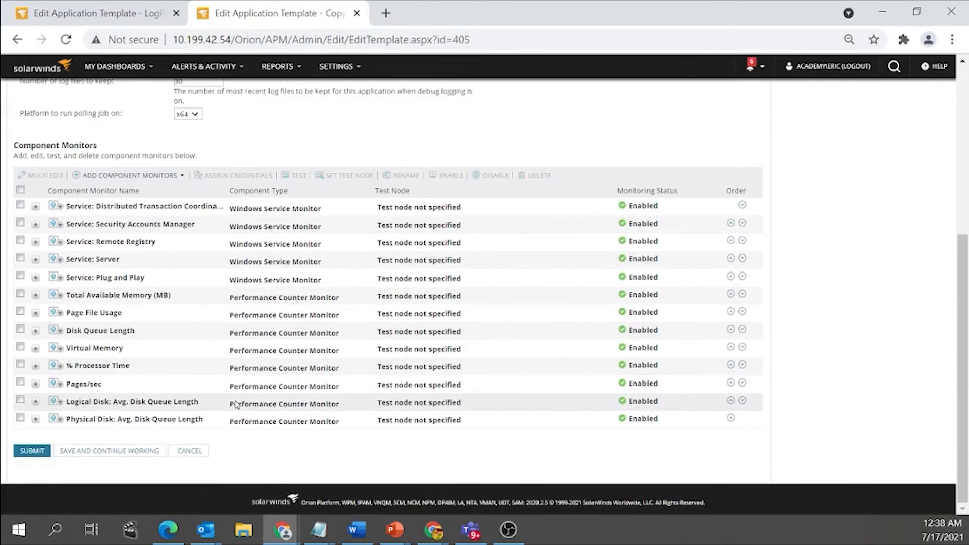
scroll(76, 352, "up", 1)
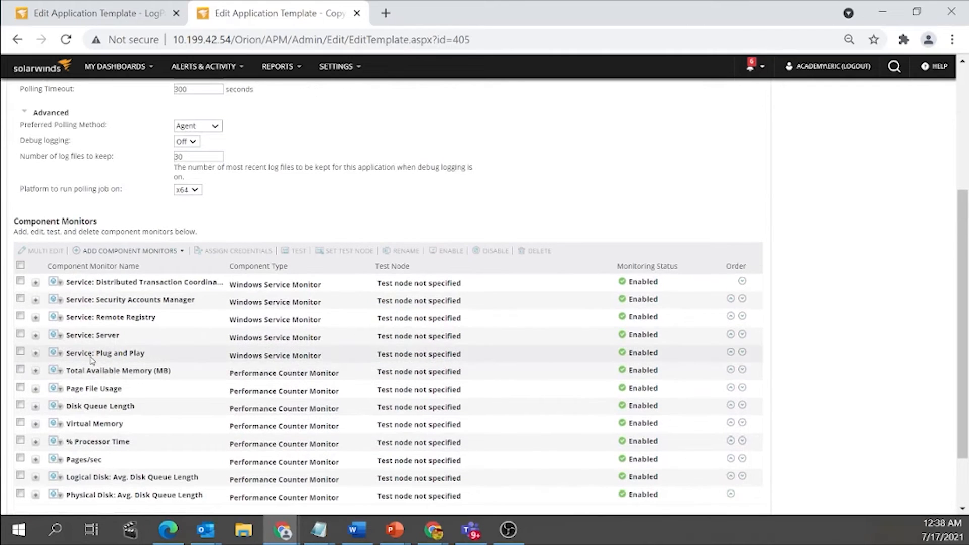
left_click(36, 282)
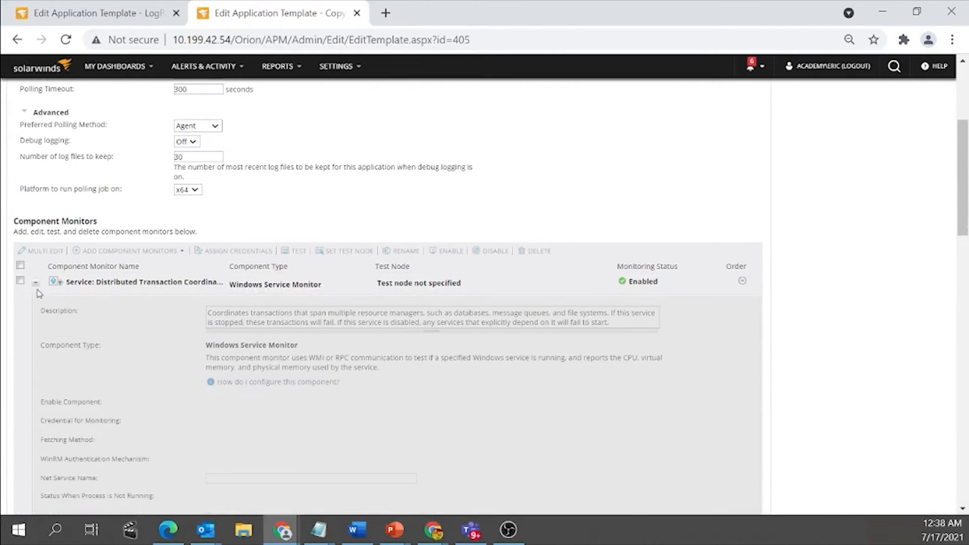
scroll(65, 338, "down", 3)
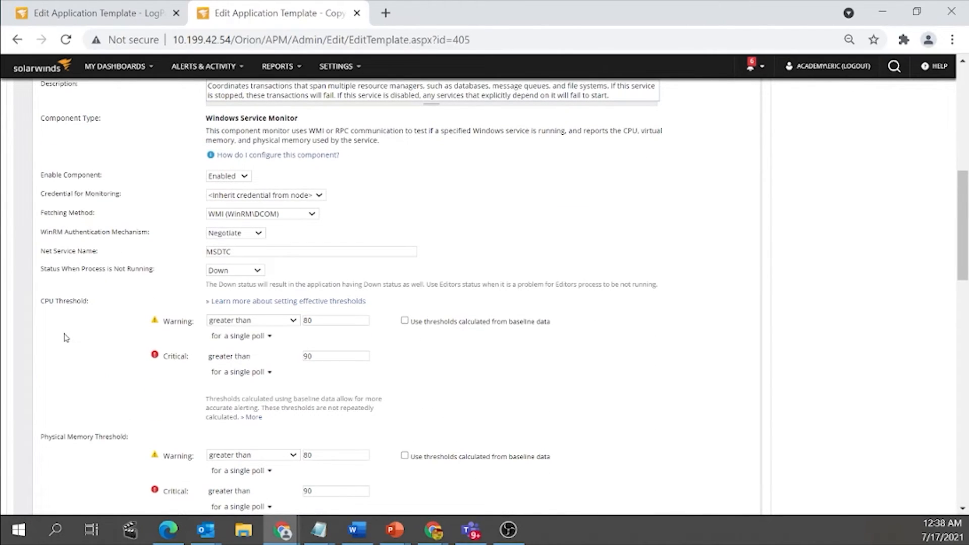
scroll(65, 338, "down", 2)
scroll(64, 337, "up", 1)
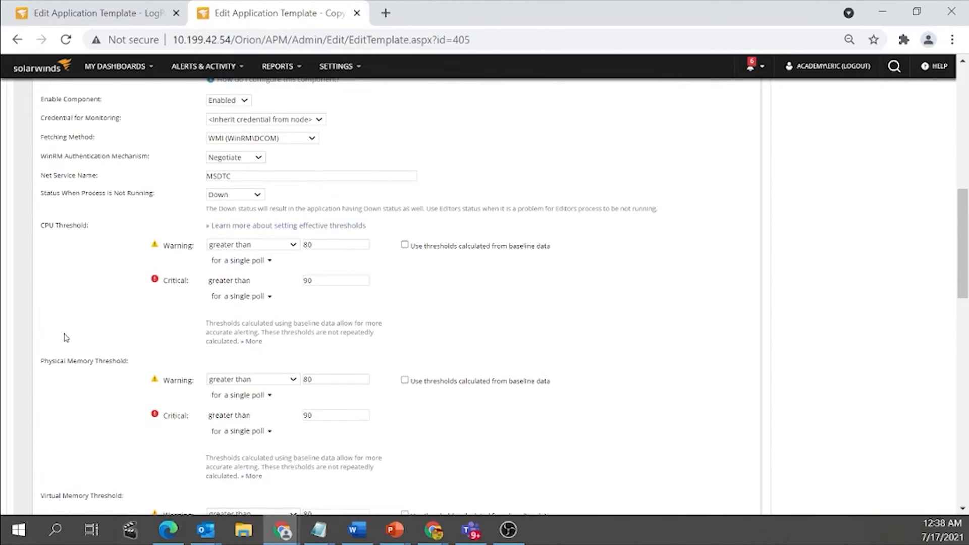
scroll(65, 337, "up", 3)
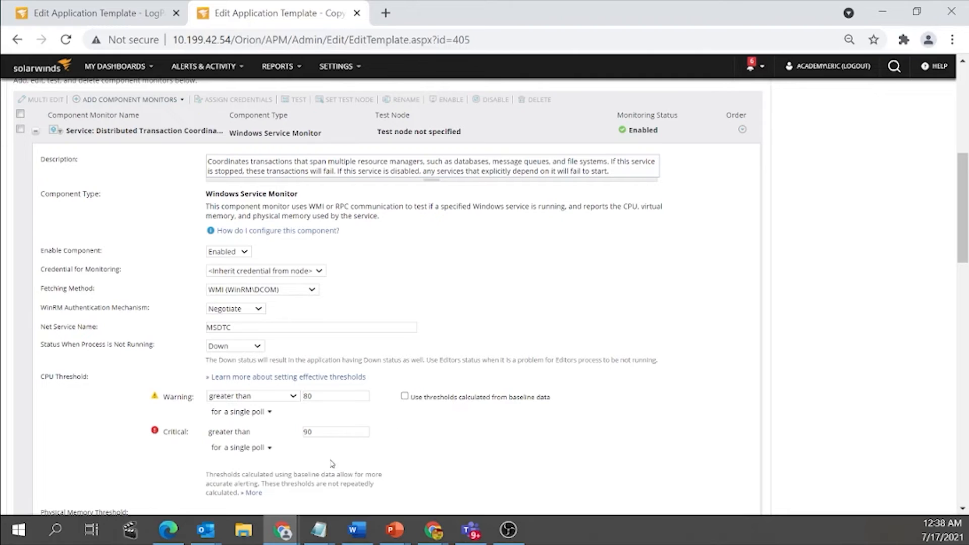
scroll(283, 484, "up", 3)
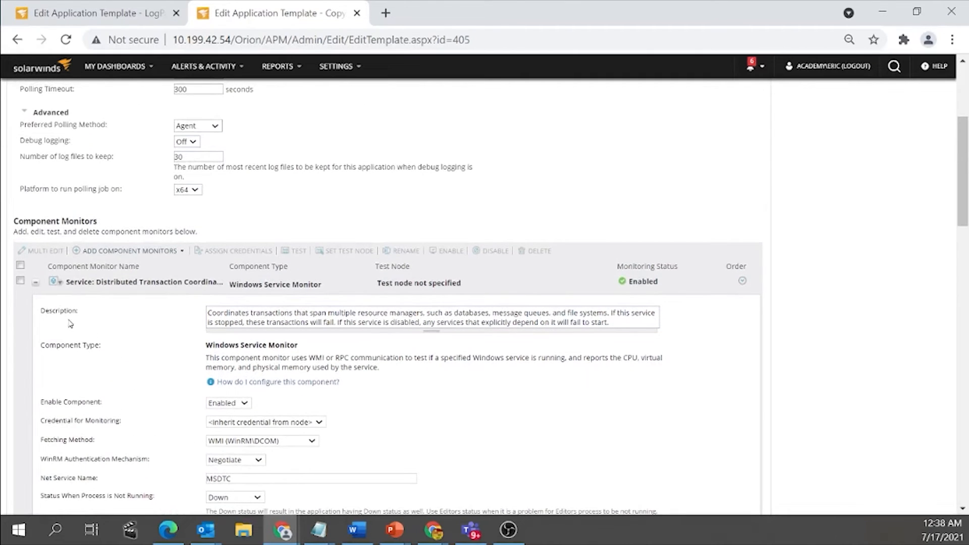
Step: Look through the remaining thresholds and the Credential for Monitoring choices of the Distributed Transaction Coordinator monitor, and collapse its details
scroll(179, 404, "down", 15)
scroll(176, 410, "down", 3)
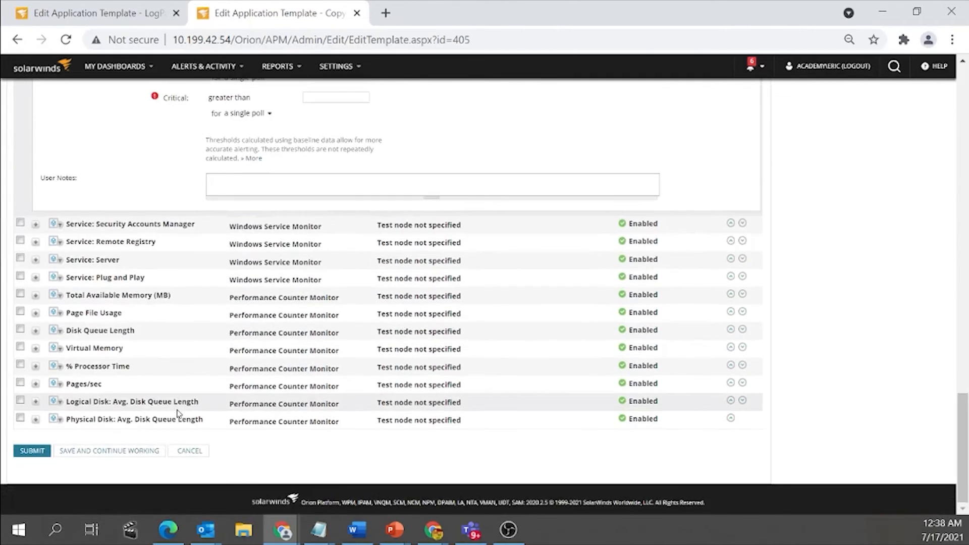
scroll(146, 413, "up", 20)
scroll(146, 413, "up", 2)
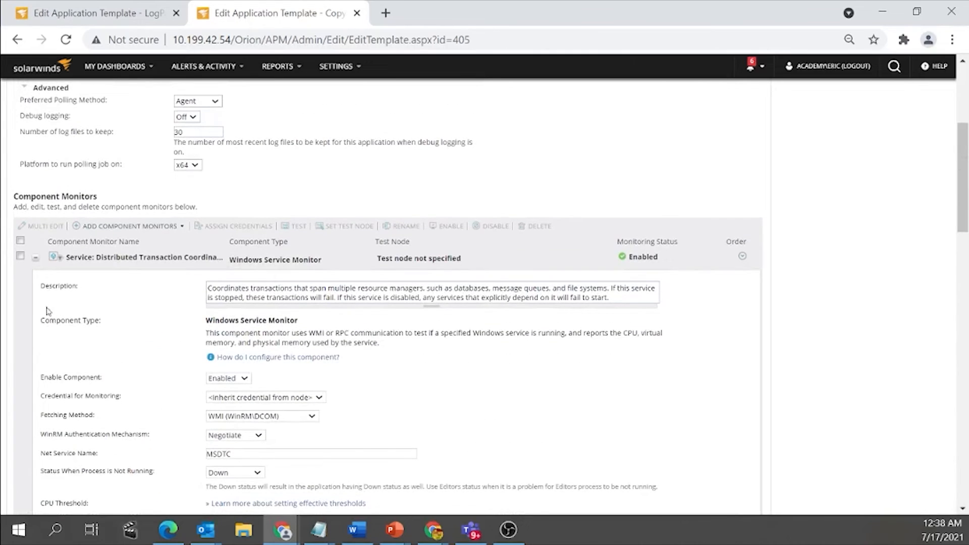
left_click(307, 399)
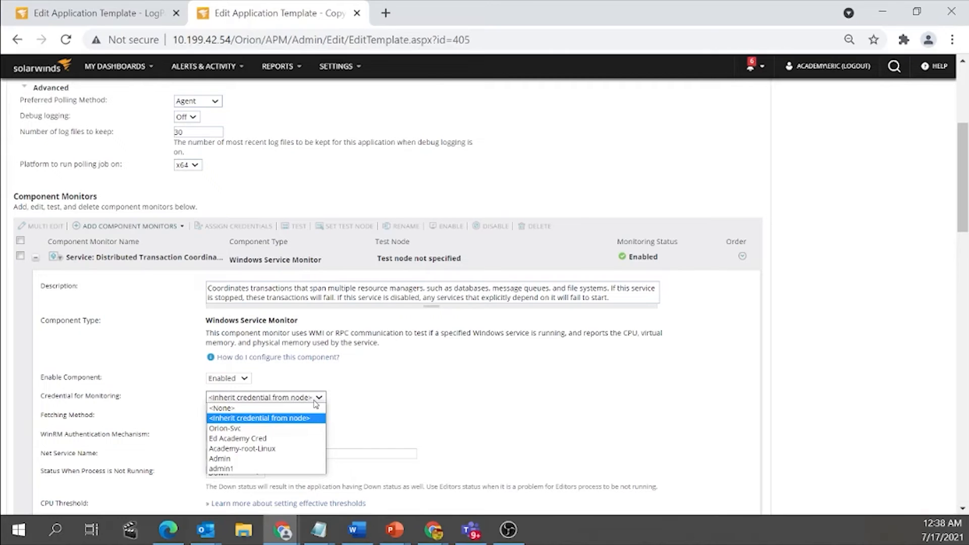
left_click(409, 410)
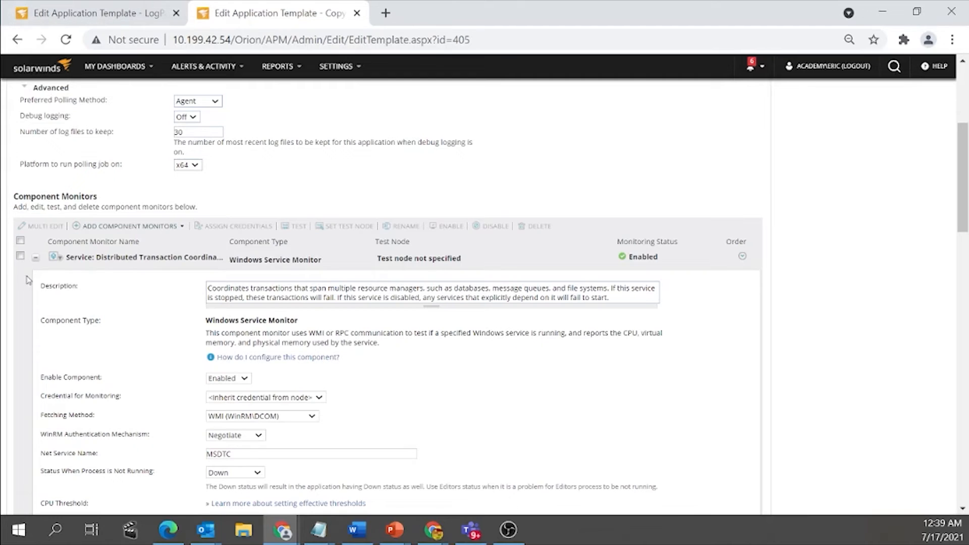
left_click(35, 257)
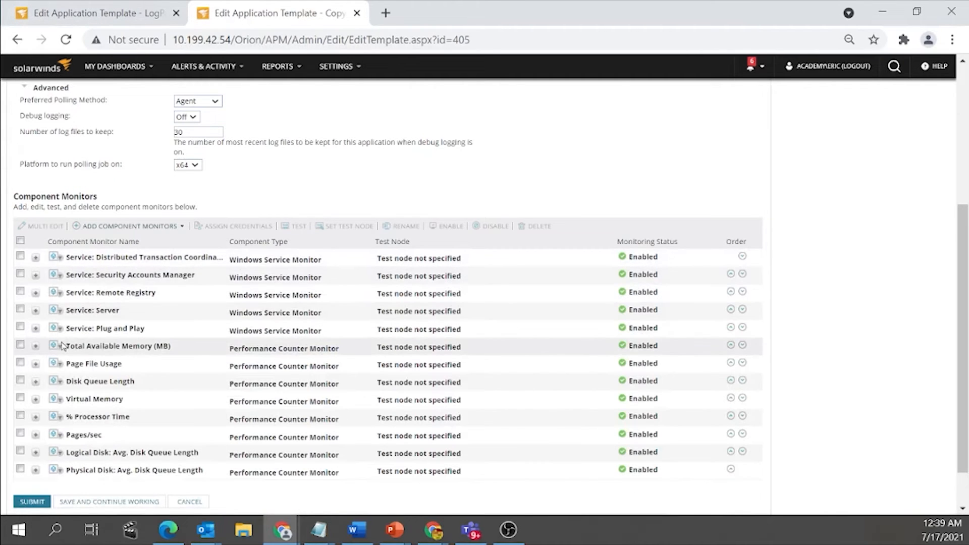
Step: Select the component monitors from Service: Distributed Transaction Coordinator through Virtual Memory
left_click(20, 241)
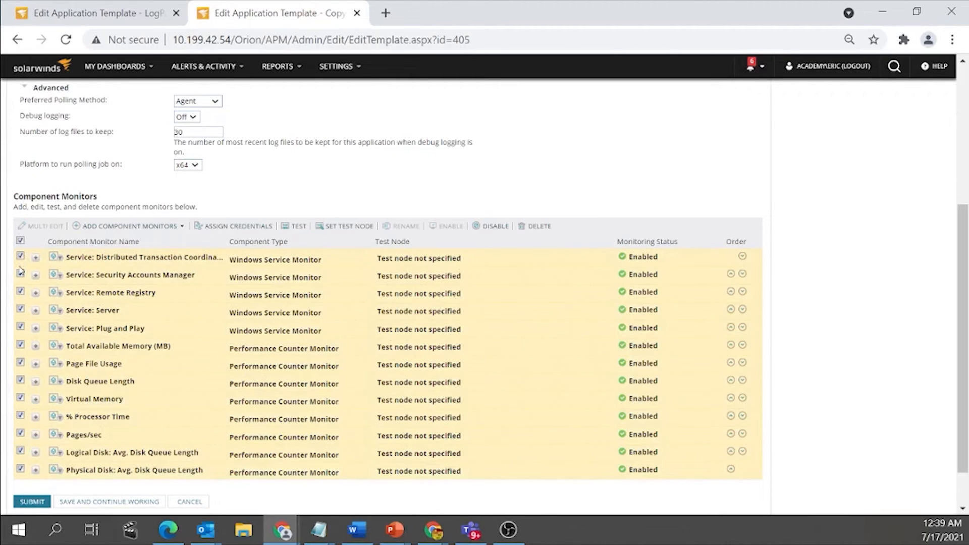
left_click(20, 241)
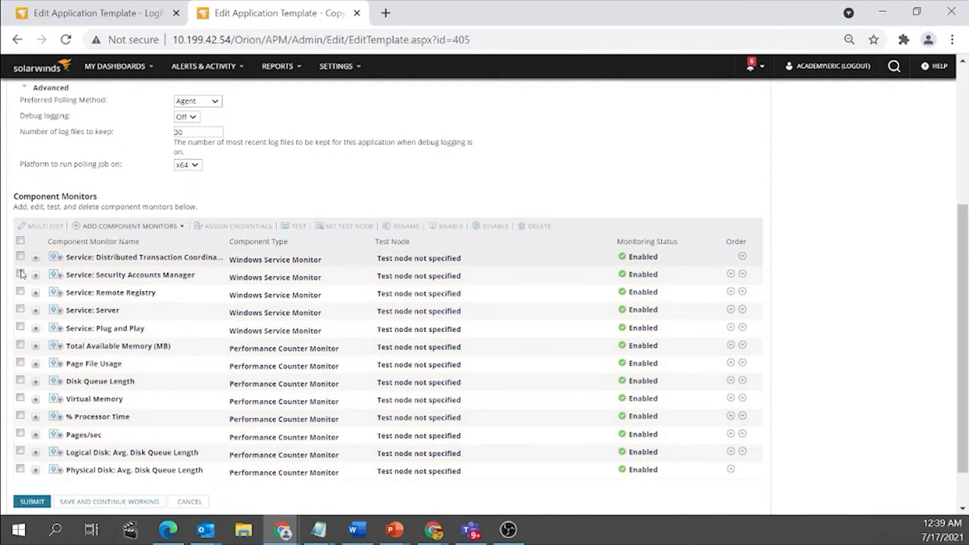
left_click(20, 397)
left_click(20, 381)
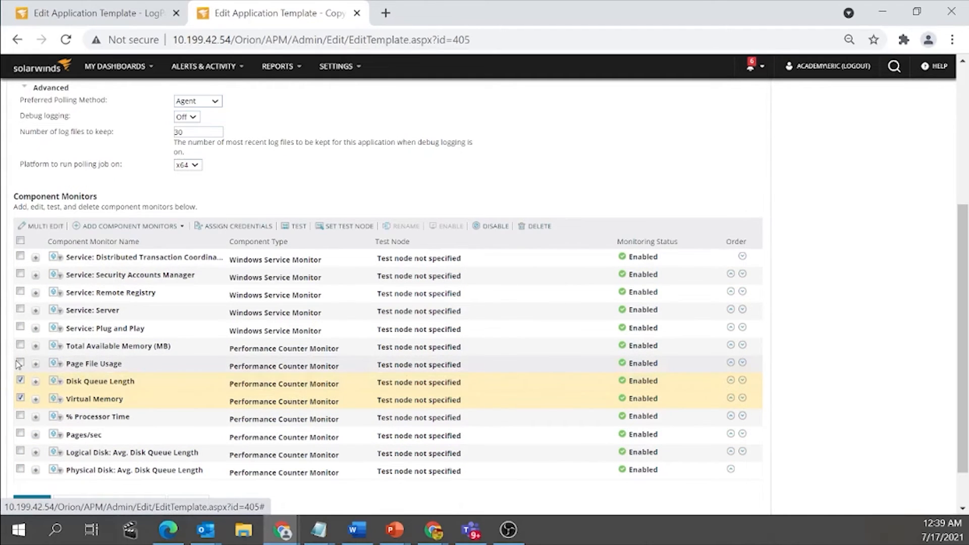
left_click(20, 363)
left_click(20, 345)
left_click(20, 327)
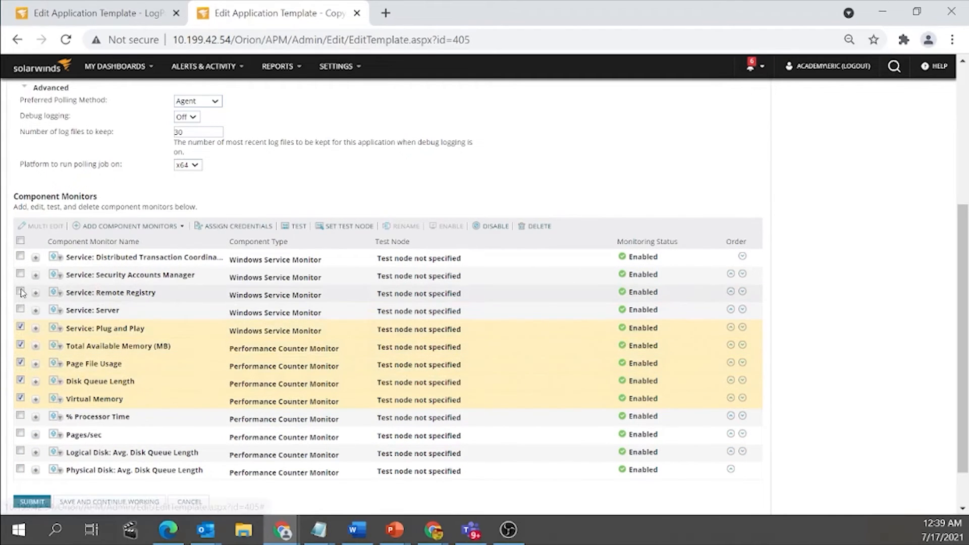
left_click(20, 309)
left_click(20, 292)
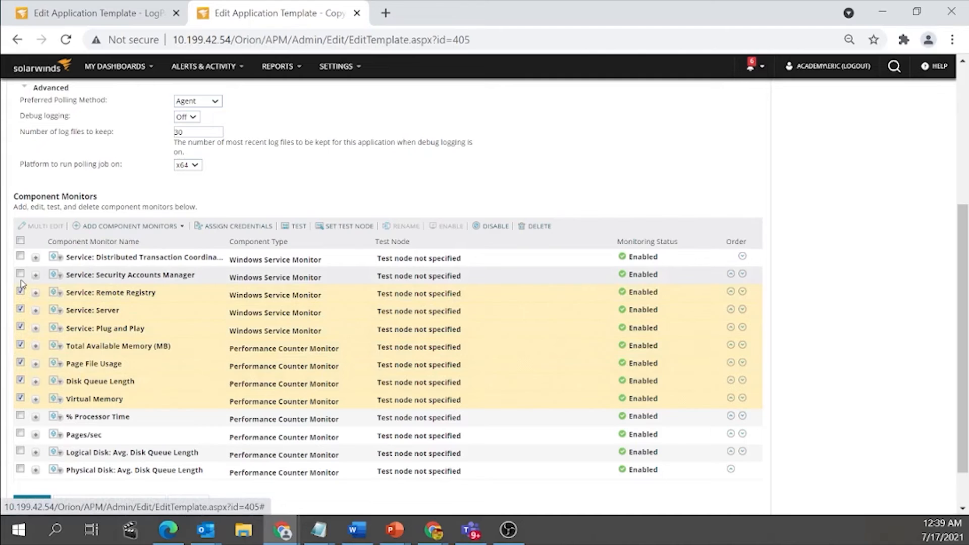
left_click(21, 275)
left_click(20, 257)
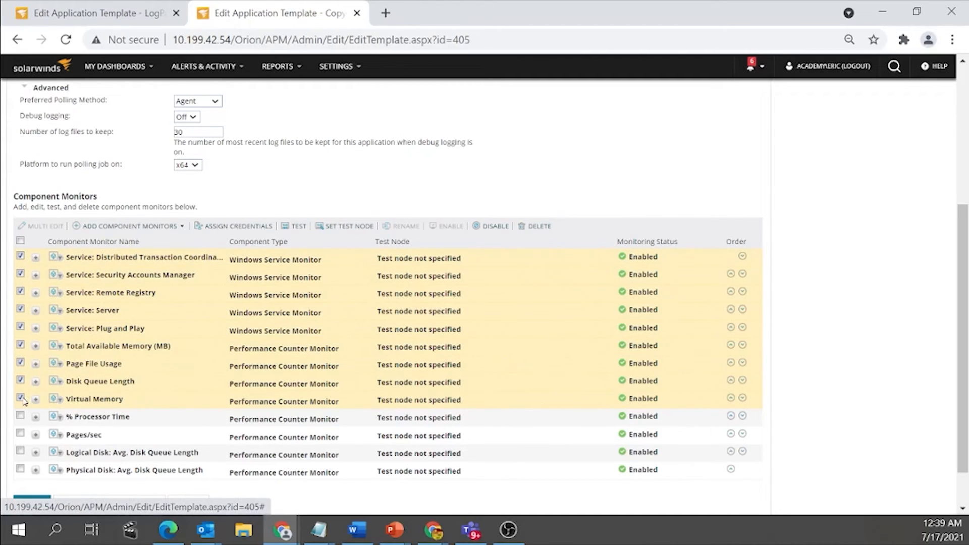
Step: Deselect the Total Available Memory, Page File Usage, Disk Queue Length and Virtual Memory monitors, keeping only the five Windows service monitors selected
left_click(20, 381)
left_click(20, 363)
left_click(20, 397)
left_click(20, 346)
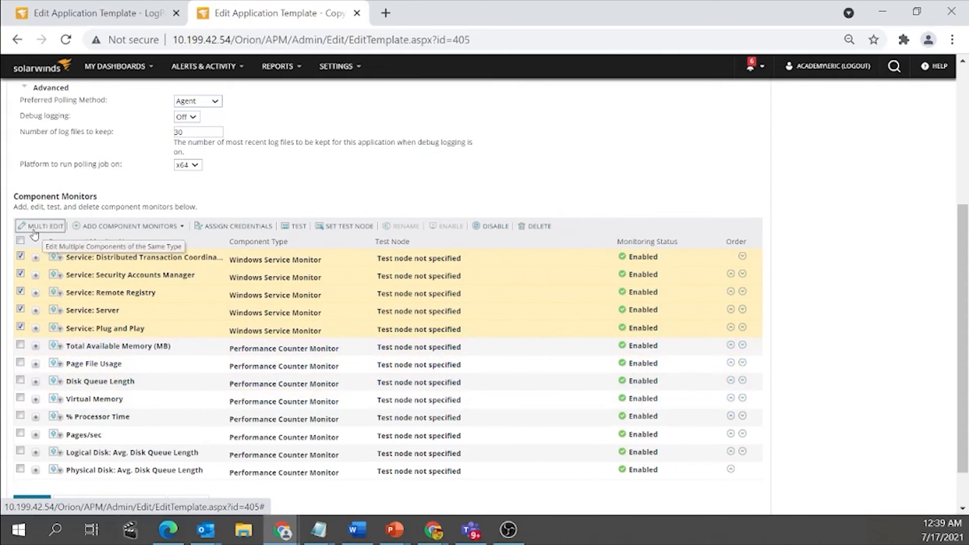
Step: Open the selected Windows service monitors for multi-editing, review the shared settings and thresholds, and close without saving
left_click(34, 230)
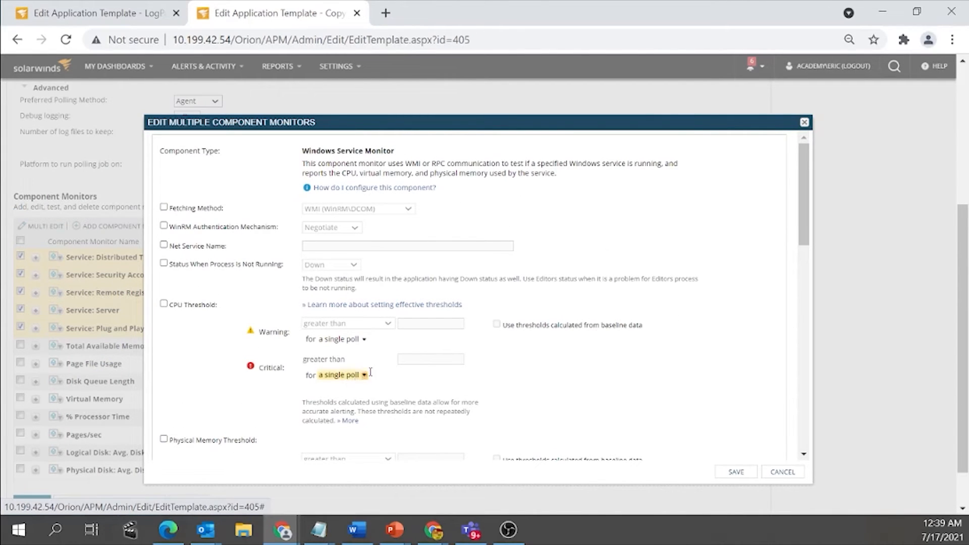
scroll(415, 353, "down", 5)
scroll(418, 351, "up", 5)
scroll(418, 352, "down", 3)
scroll(419, 352, "down", 6)
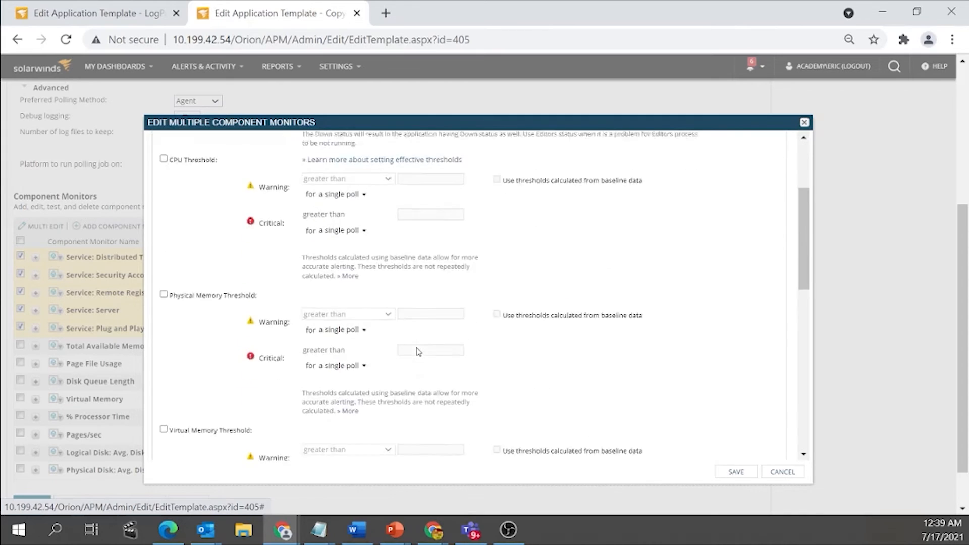
scroll(418, 352, "down", 9)
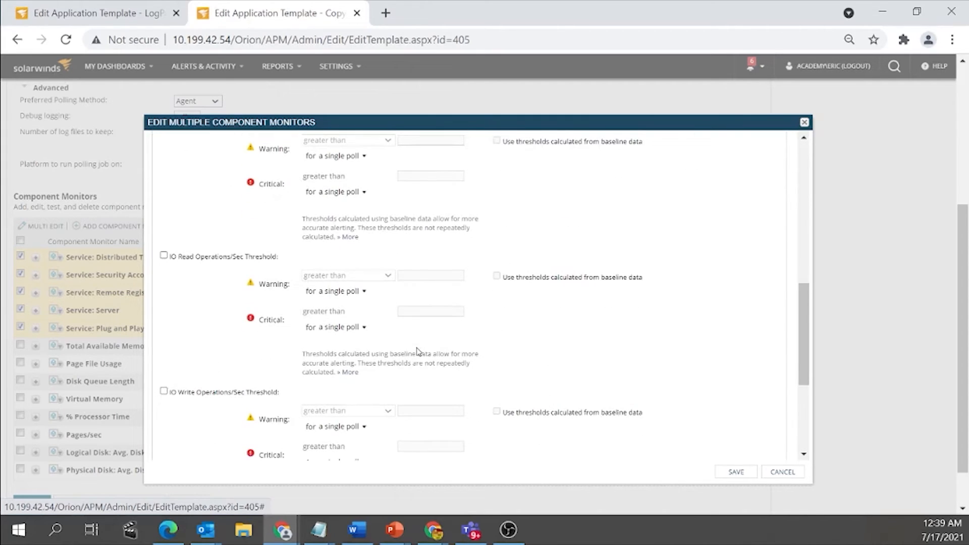
scroll(418, 352, "down", 8)
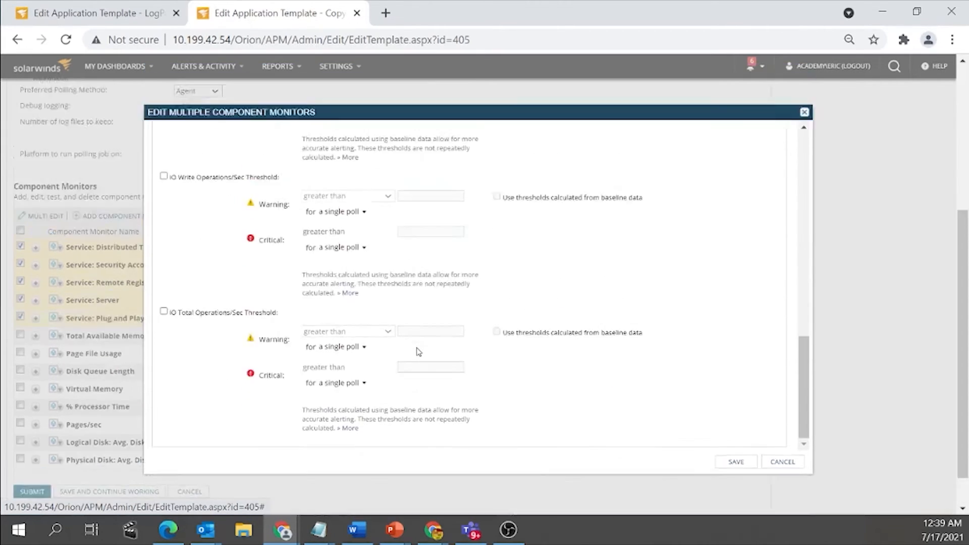
scroll(419, 352, "up", 20)
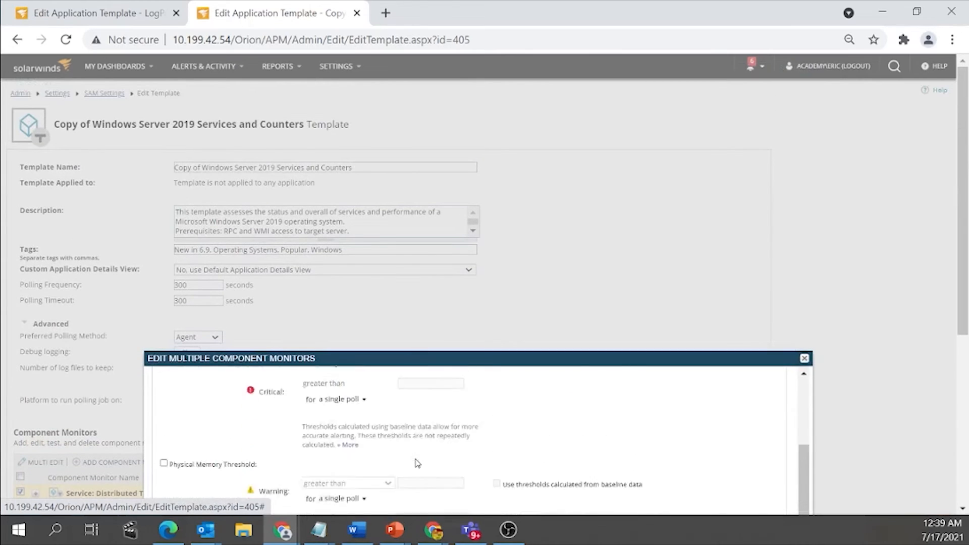
scroll(417, 464, "up", 3)
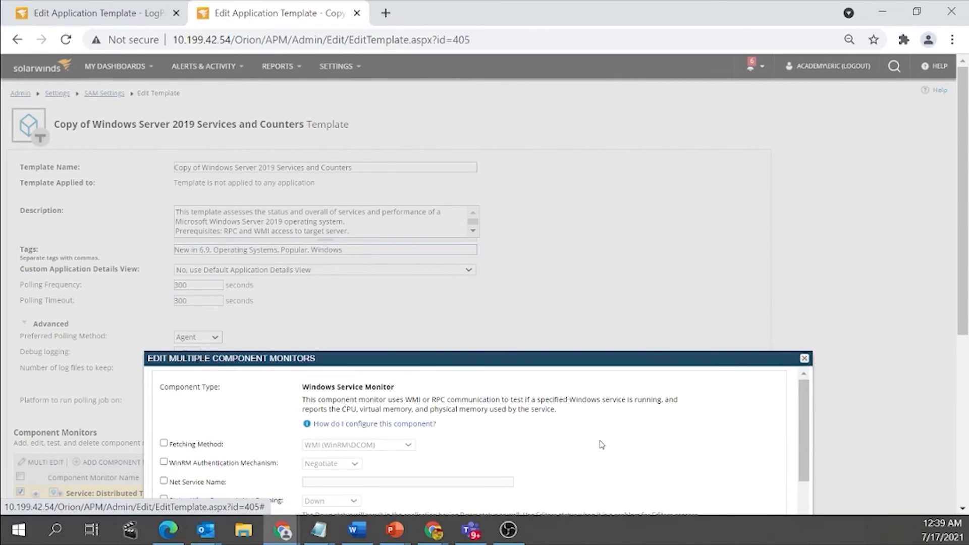
left_click(805, 358)
Step: Deselect all five Windows service monitors in the component monitor list
scroll(547, 422, "down", 5)
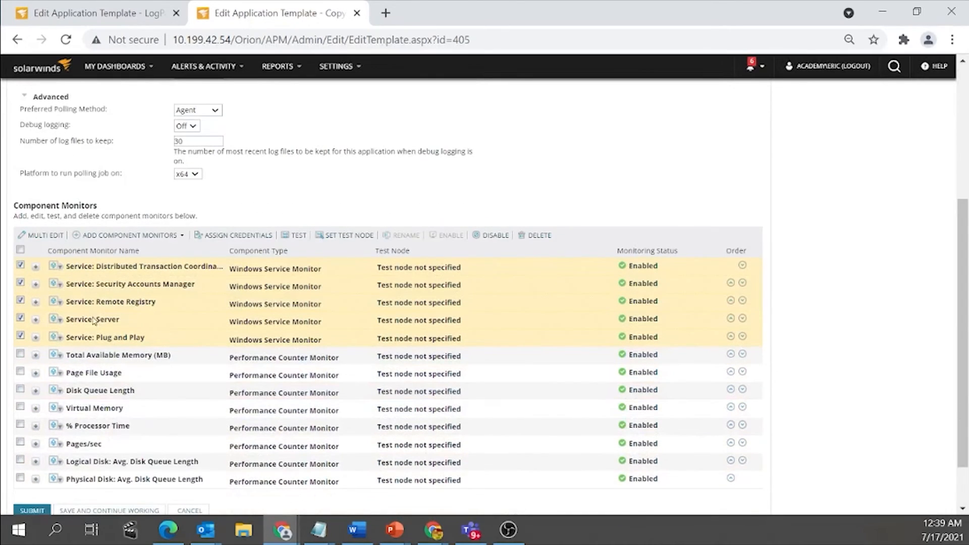
left_click(20, 265)
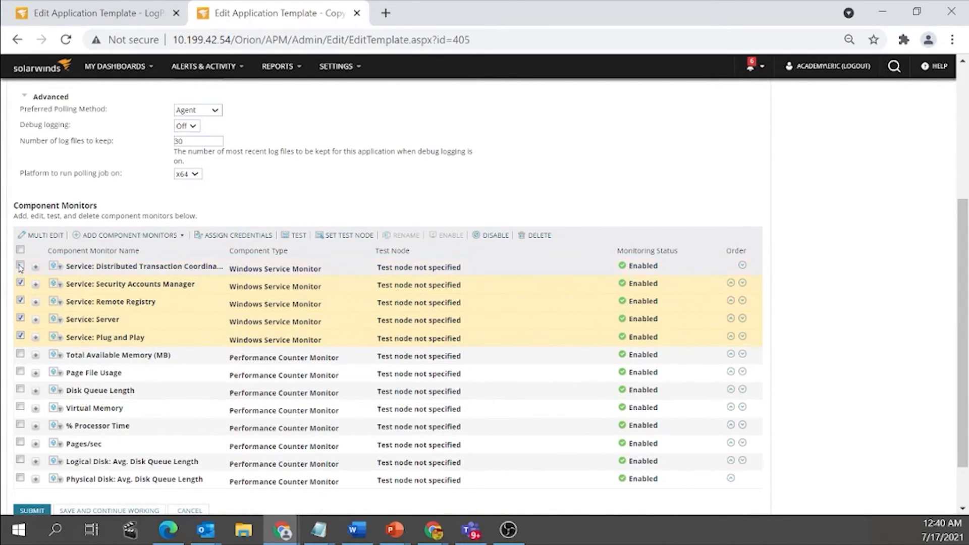
left_click(20, 283)
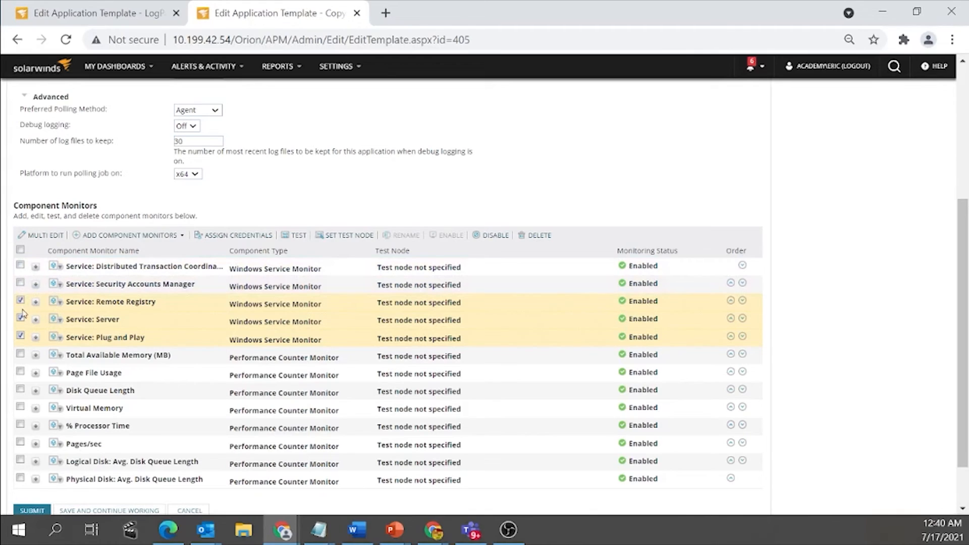
left_click(20, 300)
left_click(20, 317)
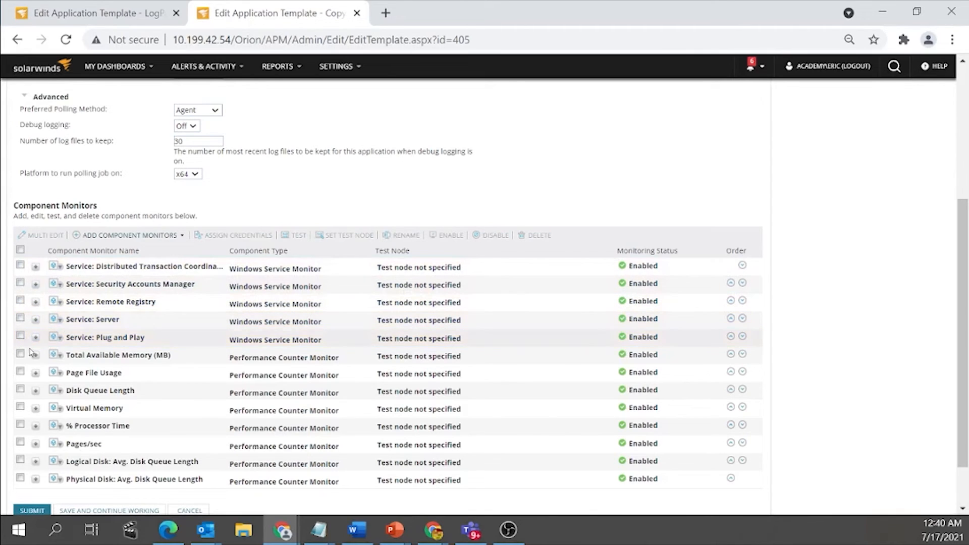
left_click(20, 336)
Step: Select the Total Available Memory through Virtual Memory monitors, review their multi-edit counter and statistic threshold settings, and cancel
left_click(20, 353)
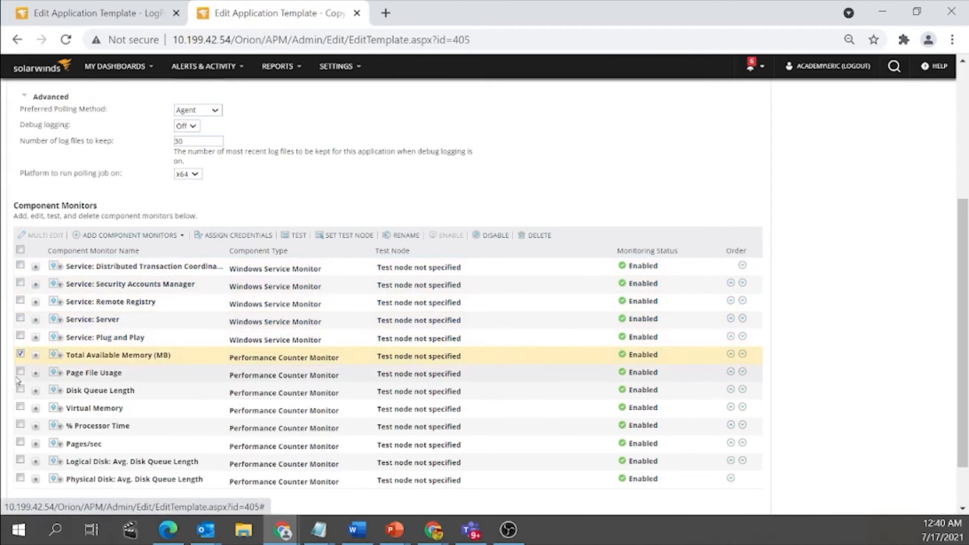
left_click(20, 372)
left_click(20, 390)
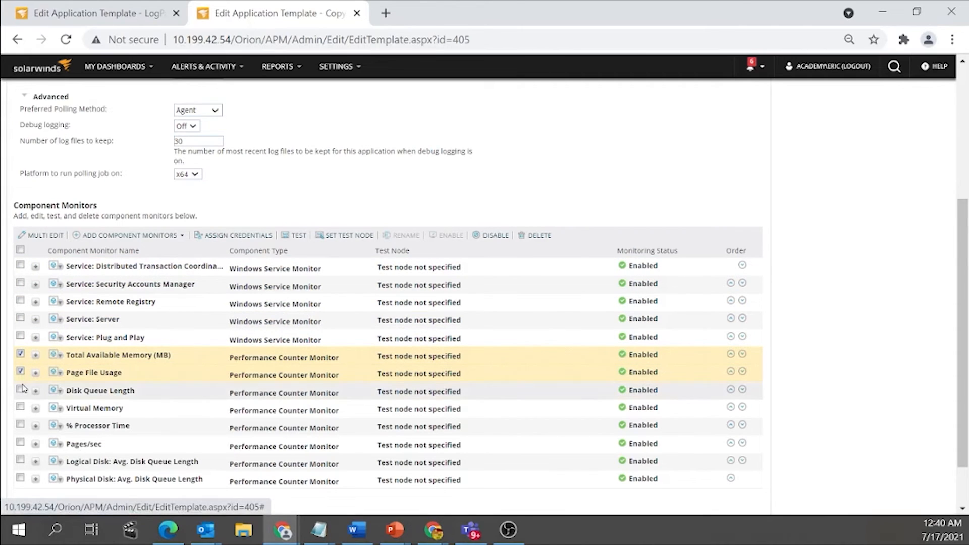
left_click(20, 407)
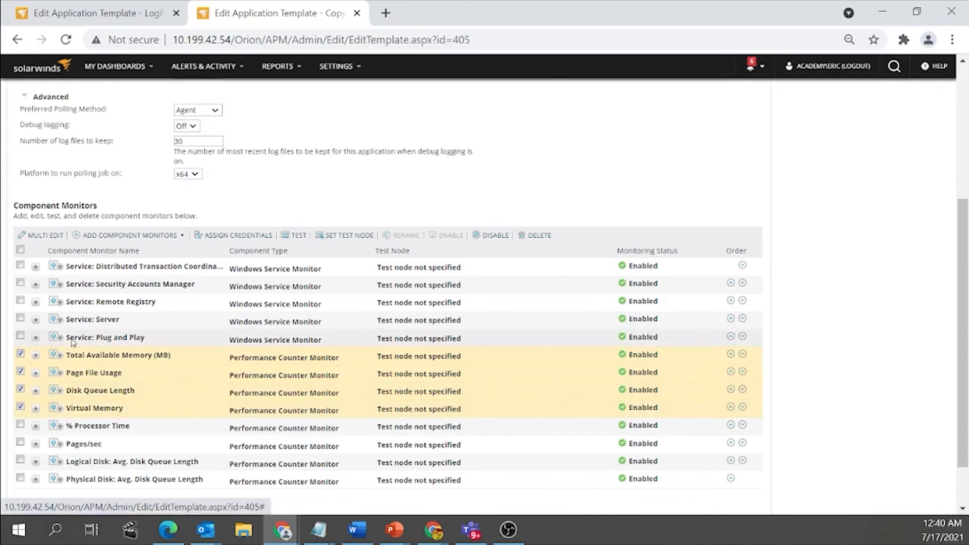
left_click(48, 235)
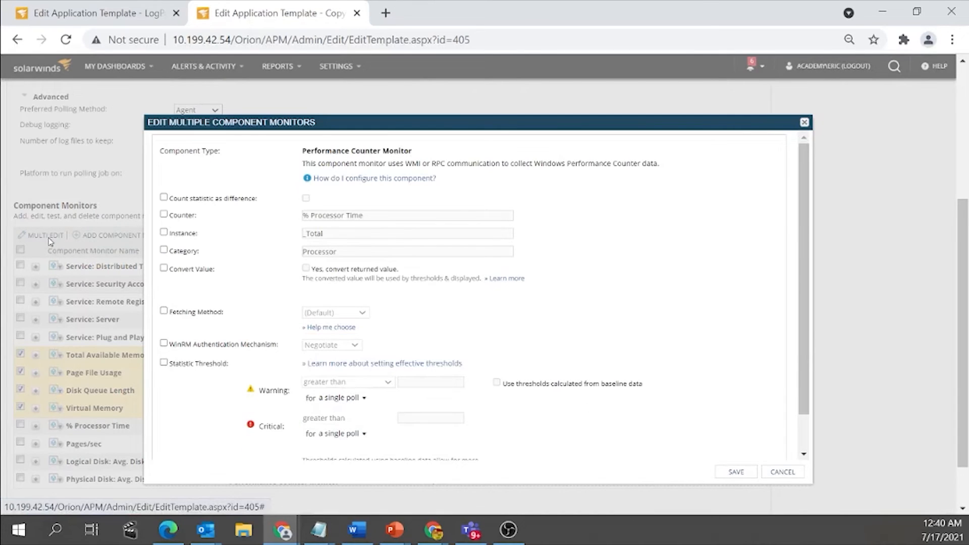
scroll(379, 404, "down", 1)
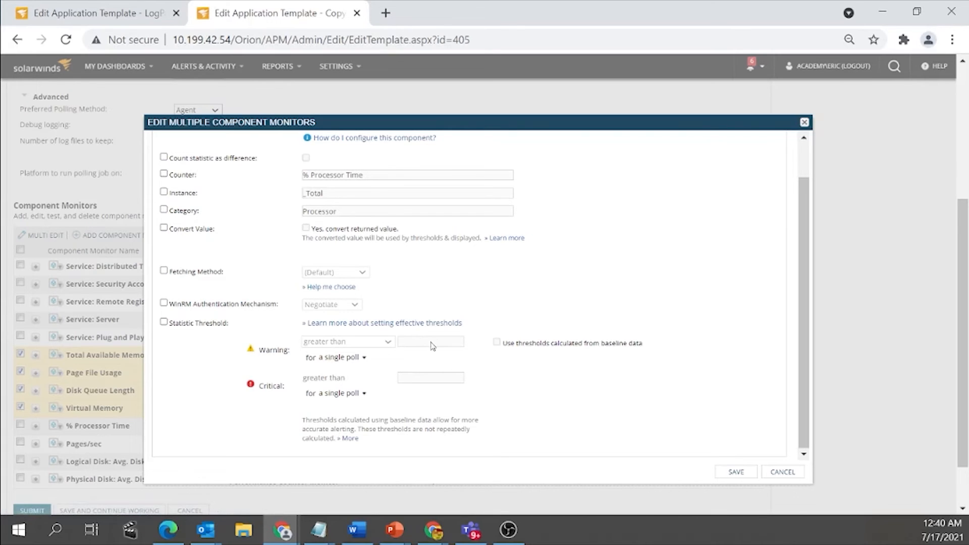
scroll(487, 379, "up", 2)
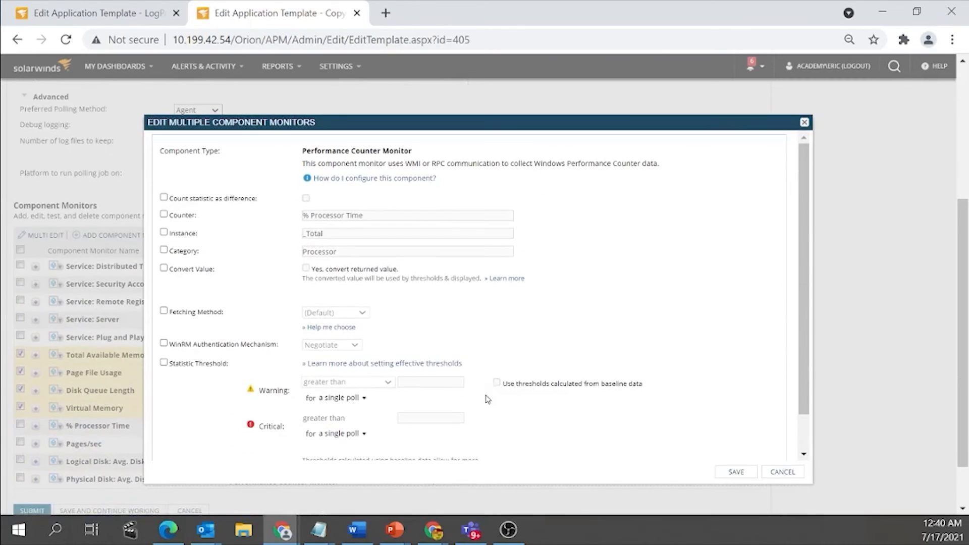
left_click(795, 474)
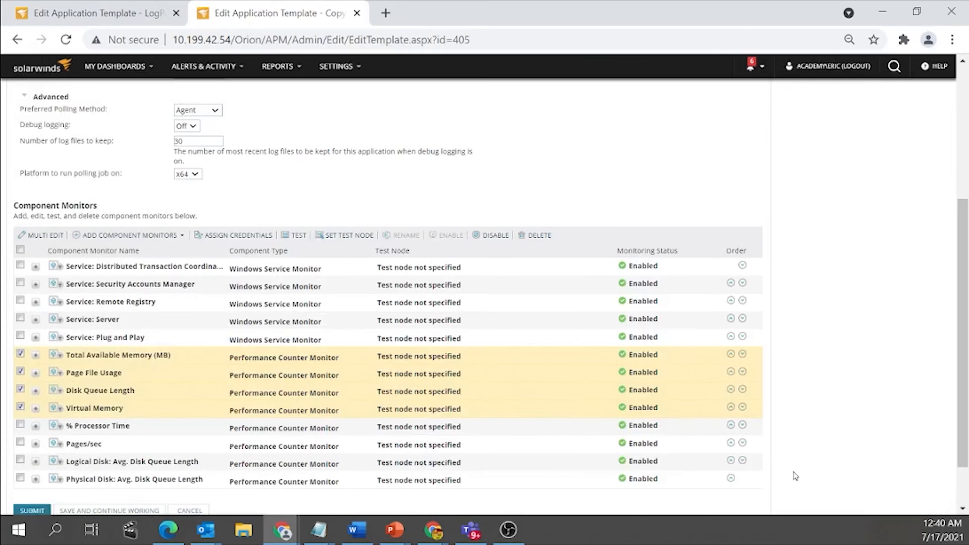
Step: Deselect the Total Available Memory, Page File Usage, Disk Queue Length and Virtual Memory monitors
left_click(20, 354)
left_click(21, 372)
left_click(20, 389)
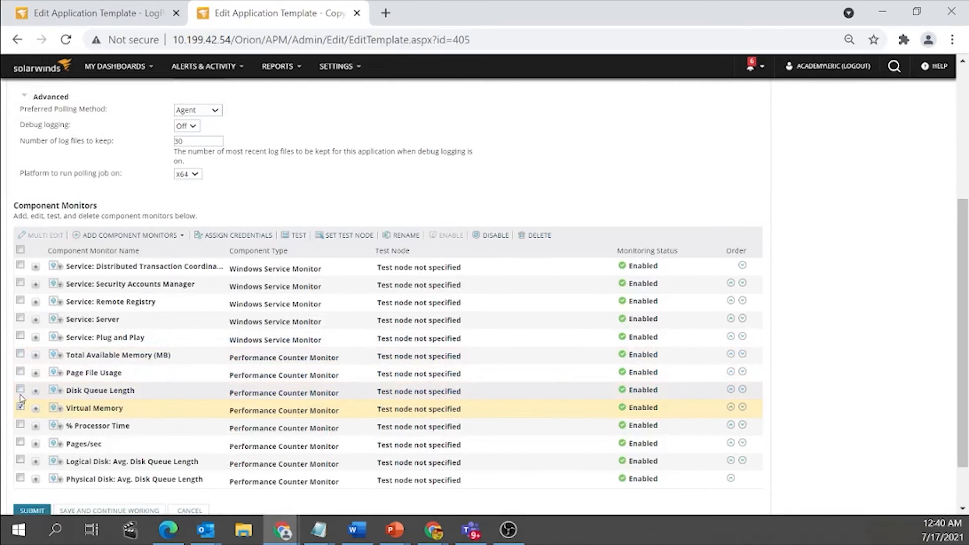
left_click(20, 407)
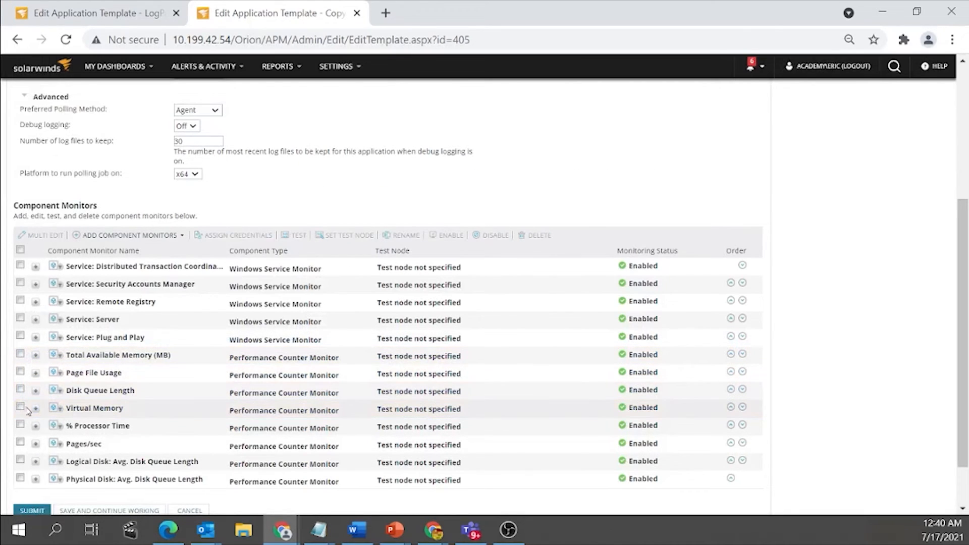
Step: Select the Plug and Play service and Disk Queue Length monitors together to check multi-edit availability for mixed types, and clear both
left_click(20, 337)
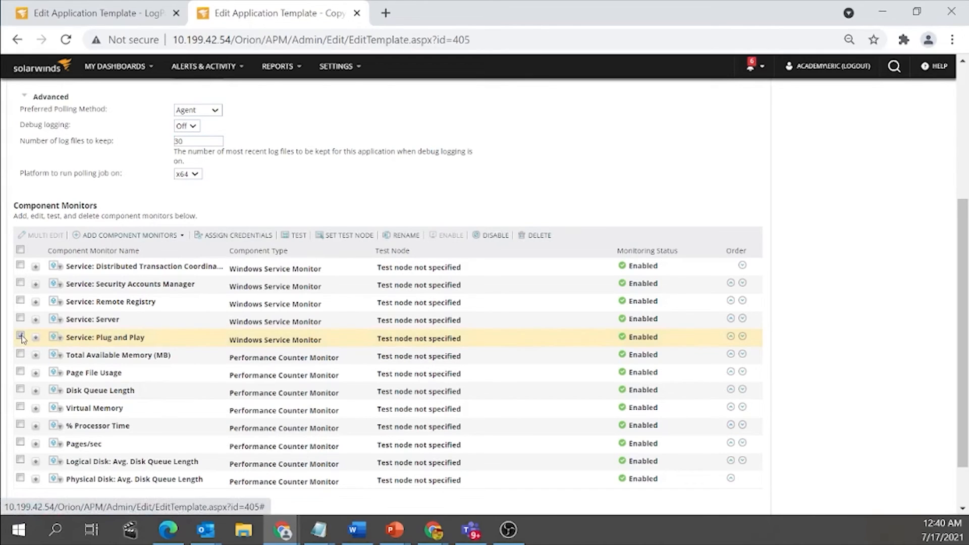
left_click(20, 389)
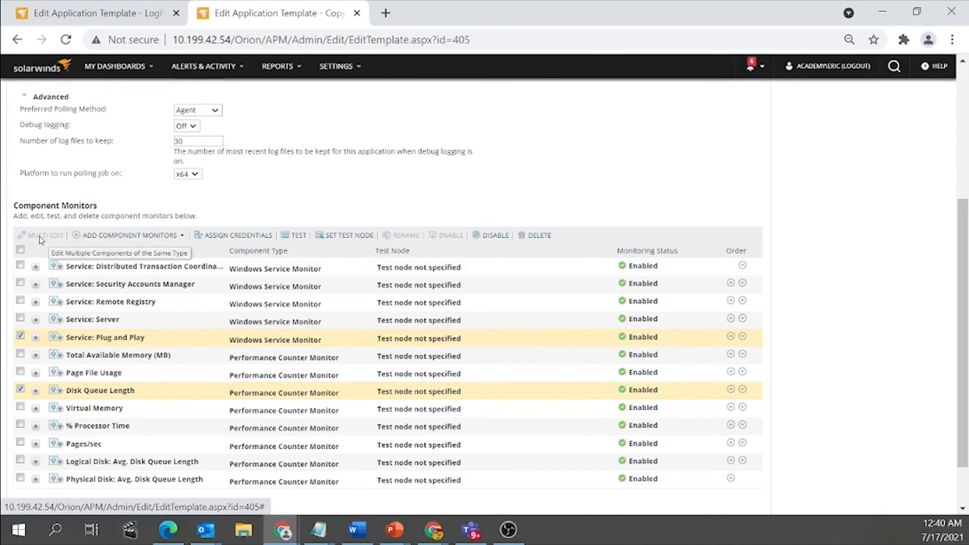
left_click(20, 336)
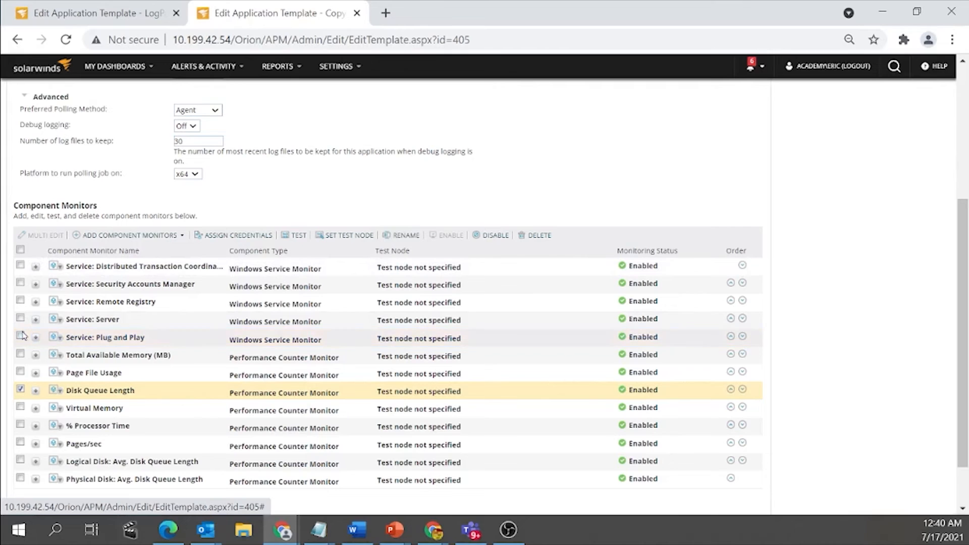
left_click(21, 390)
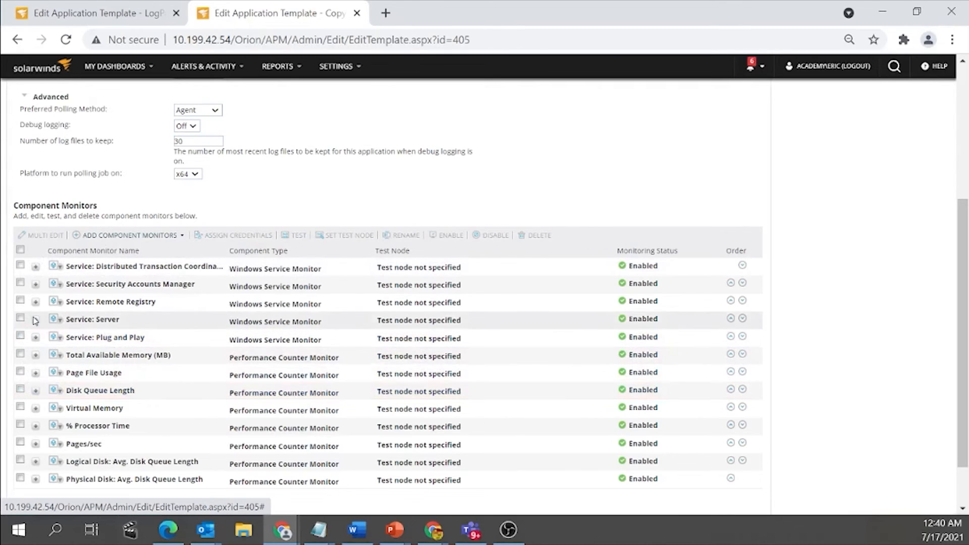
Step: View the catalog of component monitors that can be added to the template, and close it without adding any
left_click(169, 236)
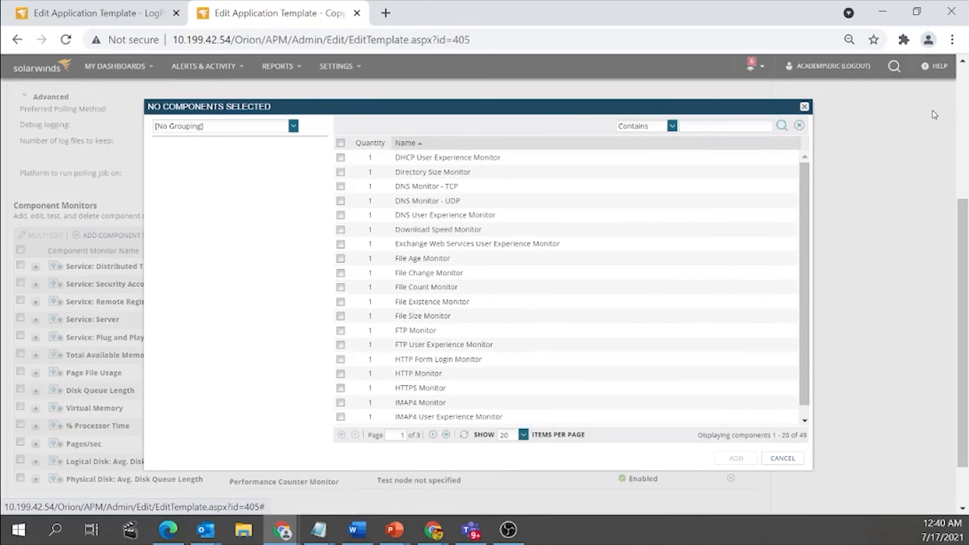
left_click(804, 107)
Step: Select the five Windows service monitors from Distributed Transaction Coordinator through Plug and Play in the component monitor list
left_click(20, 265)
left_click(20, 283)
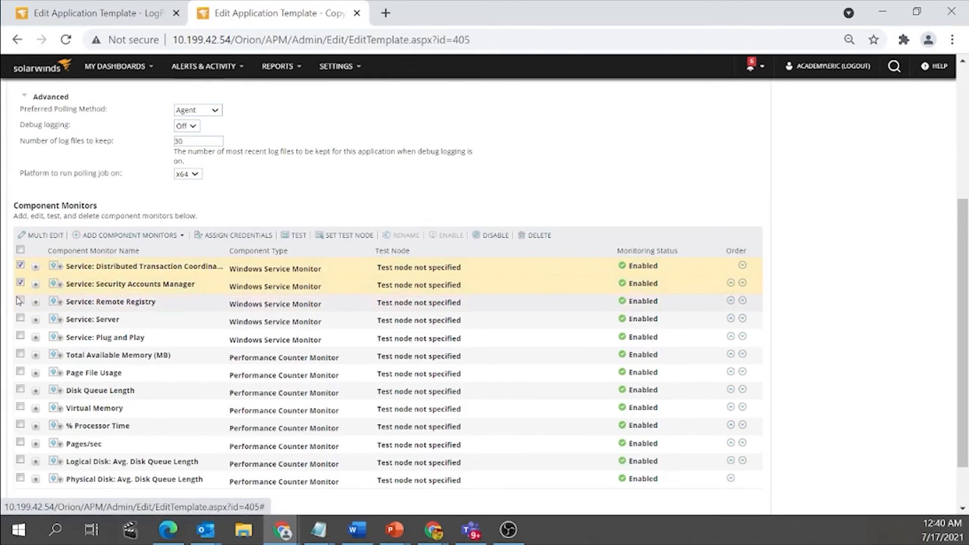
left_click(21, 300)
left_click(20, 318)
left_click(20, 336)
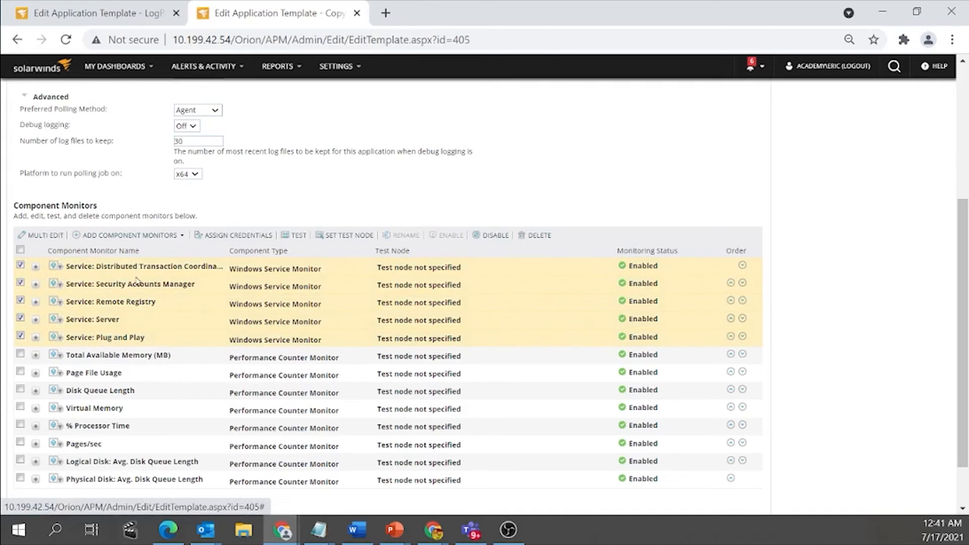
Step: Preview assigning the existing academy credential to the selected service monitors, and close the credential settings without applying it
left_click(244, 237)
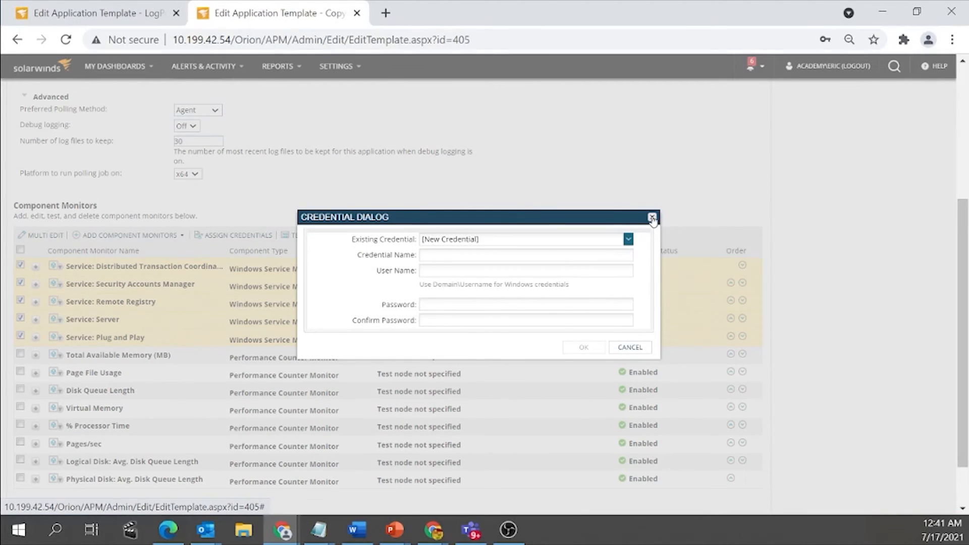
left_click(628, 240)
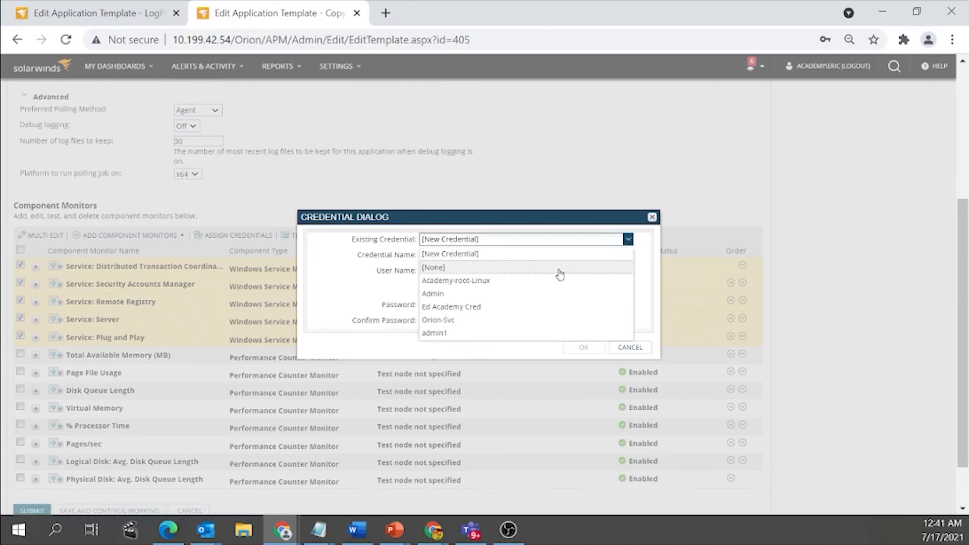
left_click(508, 308)
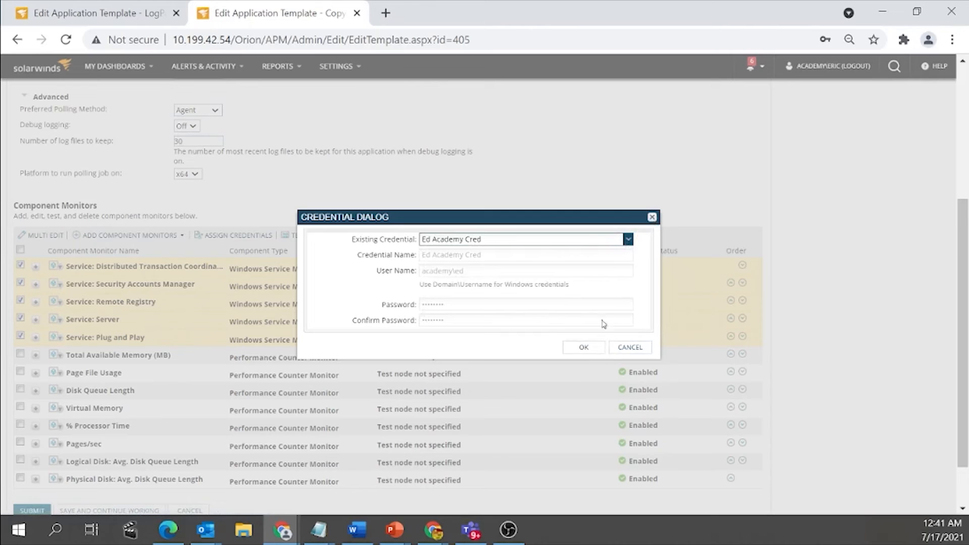
left_click(652, 218)
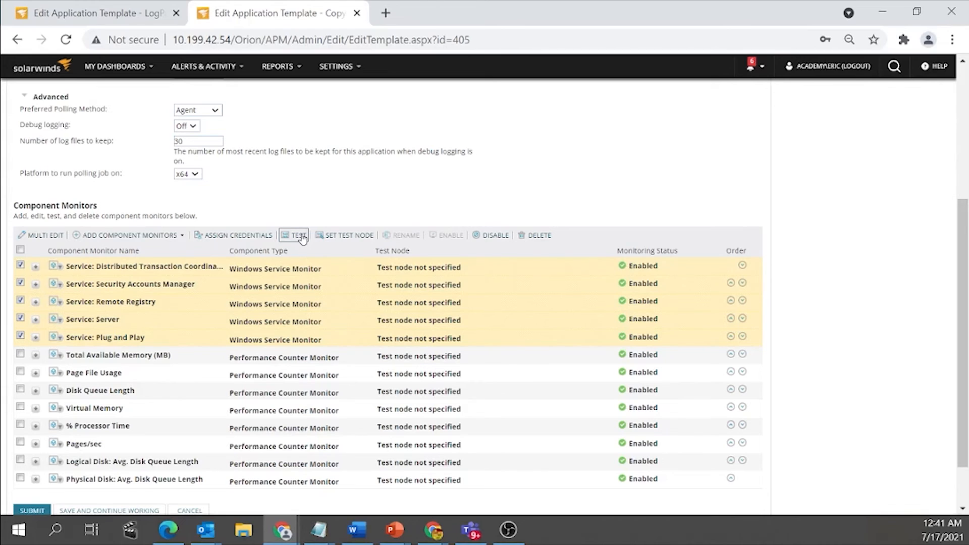
Step: Set the Windows node ORION as the test node for the selected service monitors and run the test
left_click(348, 235)
scroll(374, 360, "down", 1)
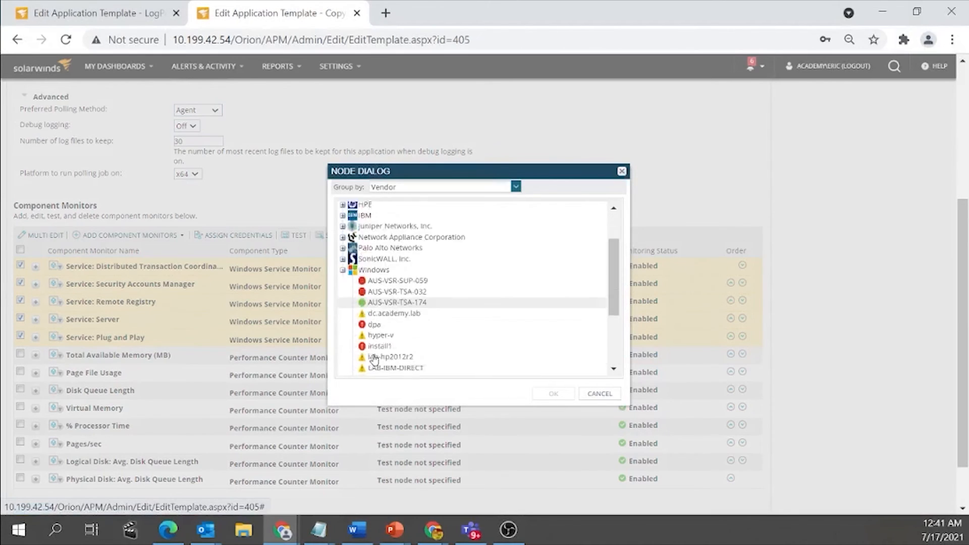
scroll(374, 360, "down", 2)
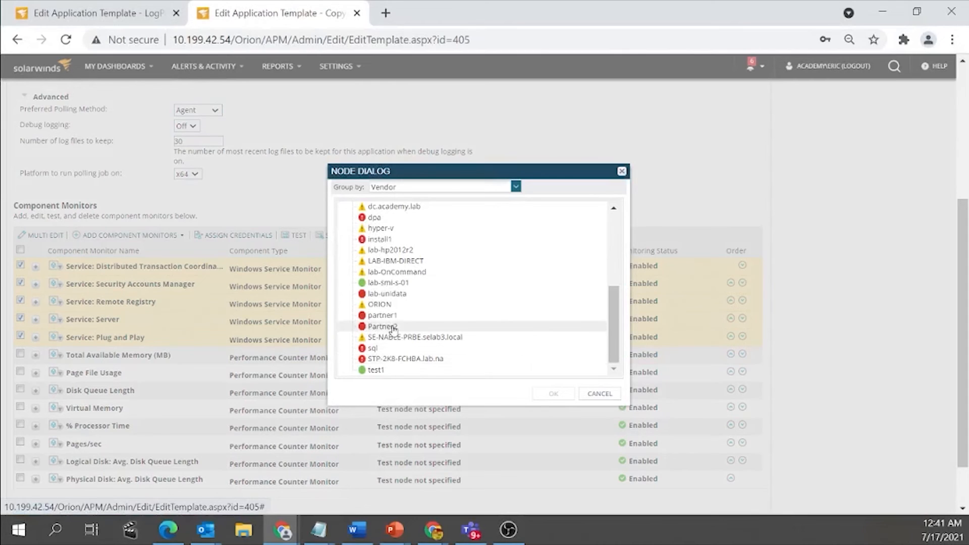
left_click(383, 305)
left_click(558, 395)
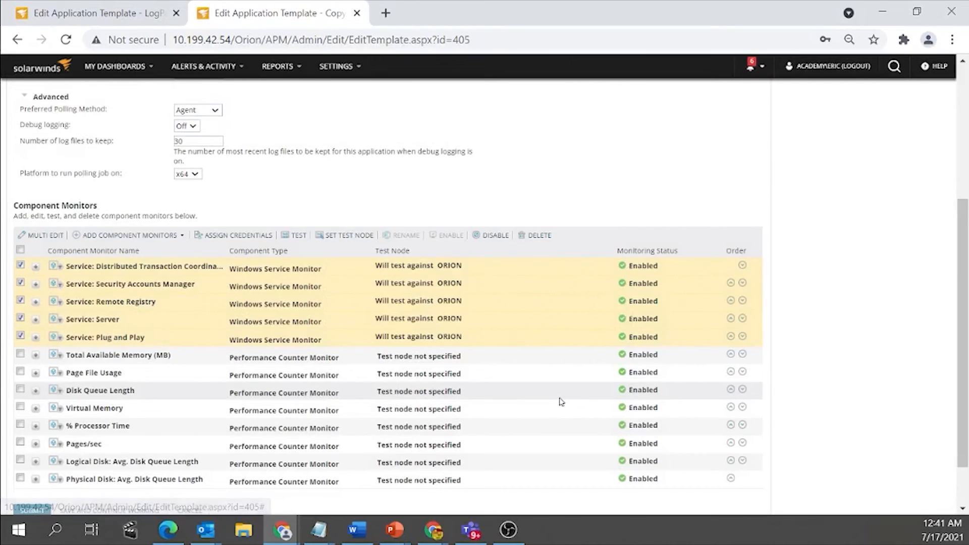
left_click(292, 237)
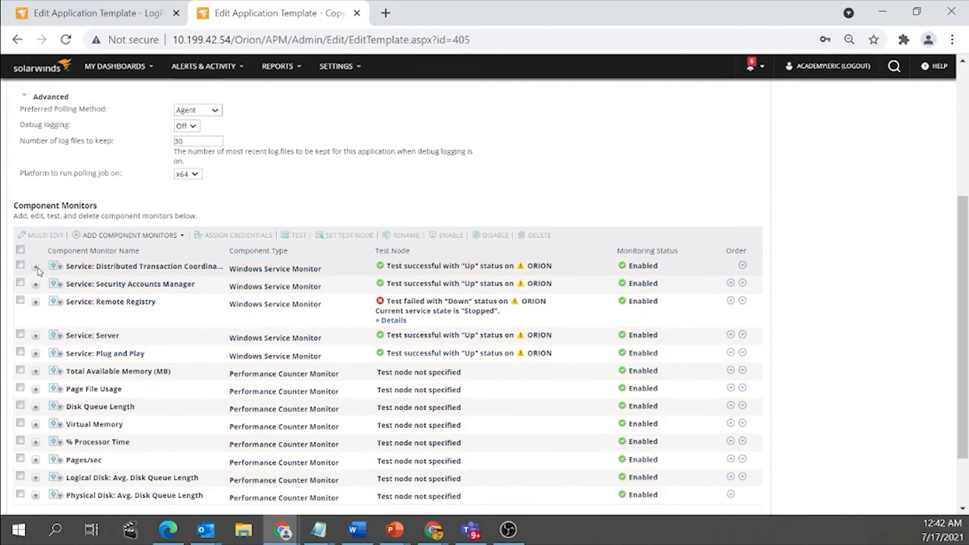
Step: Expand the Distributed Transaction Coordinator service monitor and examine the choices for enabling or disabling the component
left_click(35, 268)
scroll(269, 375, "down", 1)
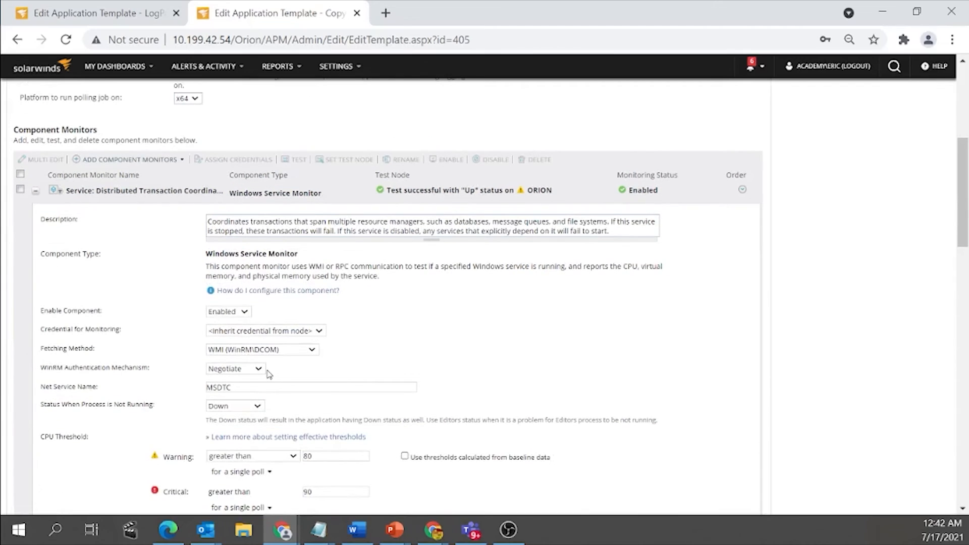
left_click(242, 313)
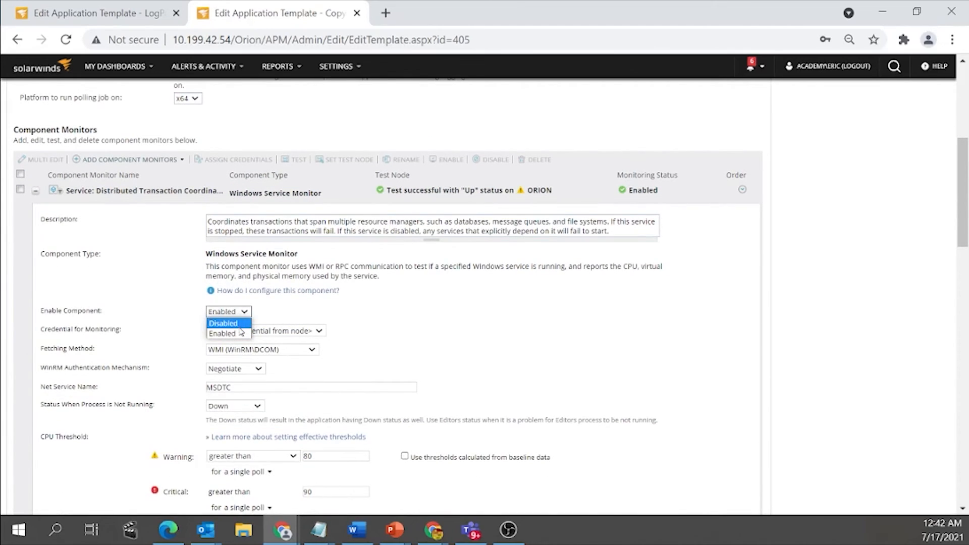
Step: Disable the Distributed Transaction Coordinator, Security Accounts Manager and Remote Registry service monitors together
left_click(20, 190)
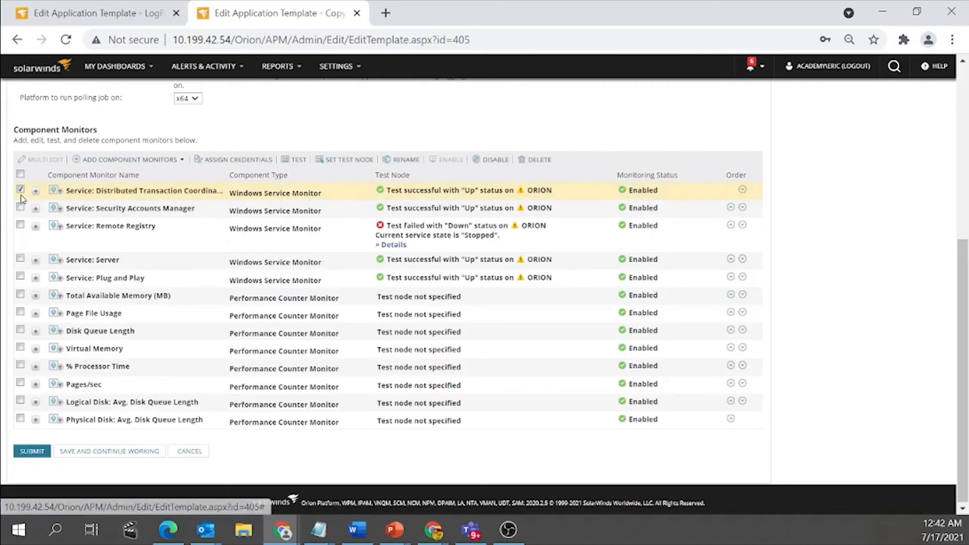
left_click(20, 208)
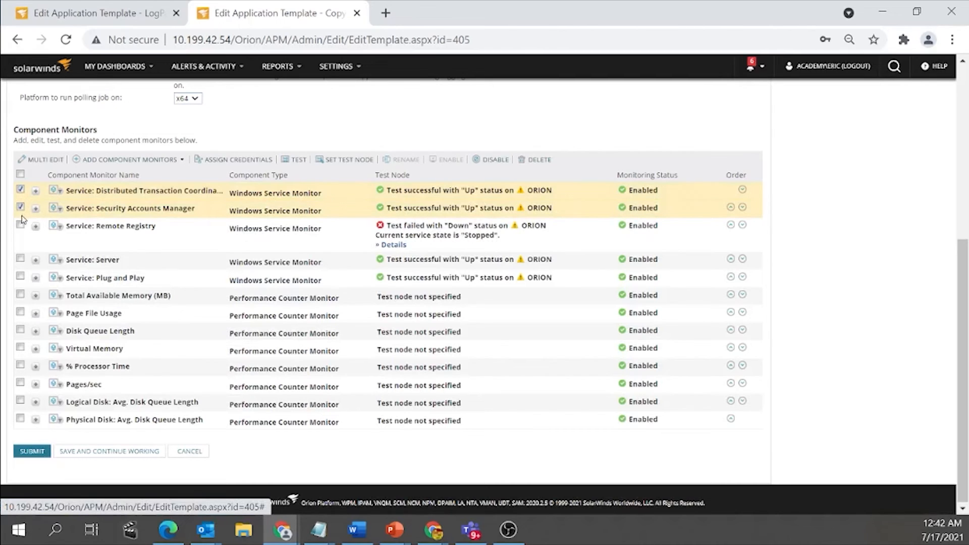
left_click(20, 225)
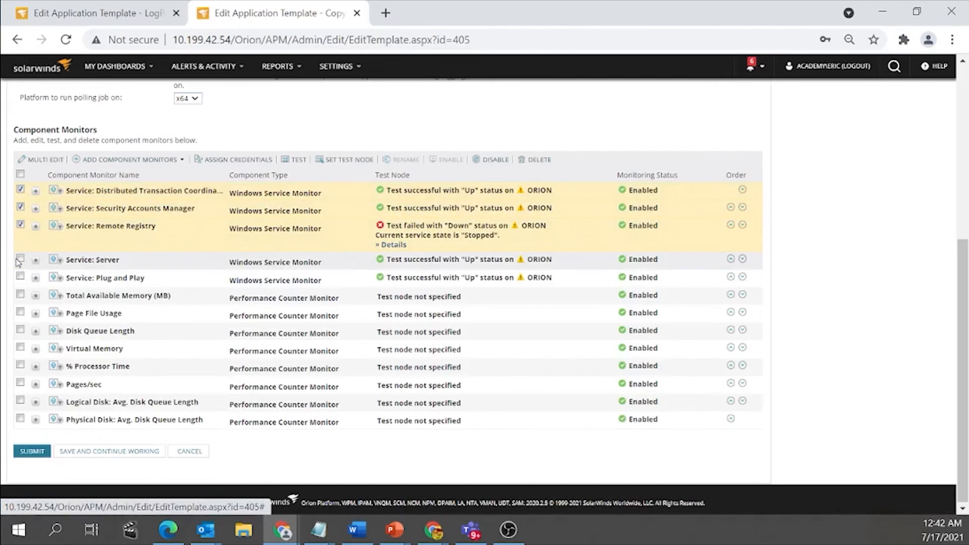
left_click(20, 259)
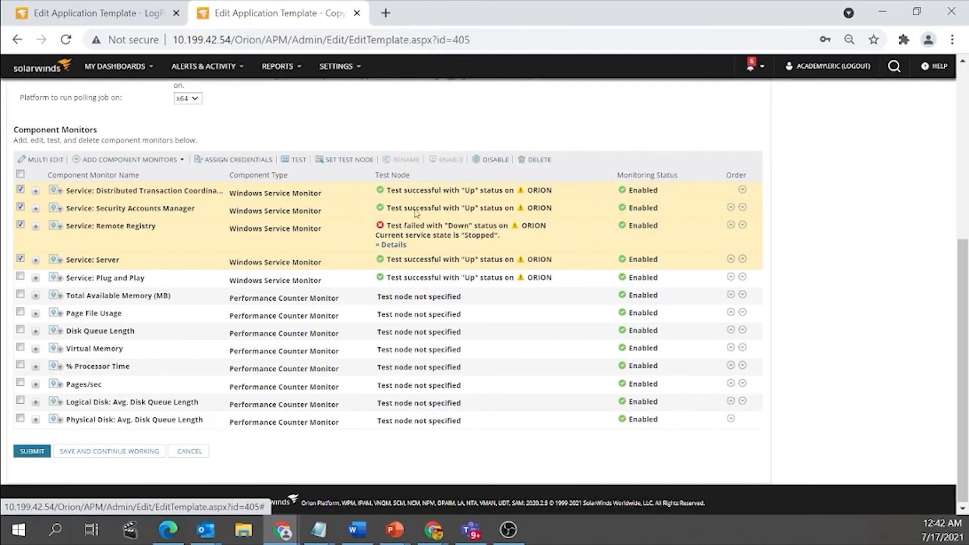
left_click(23, 259)
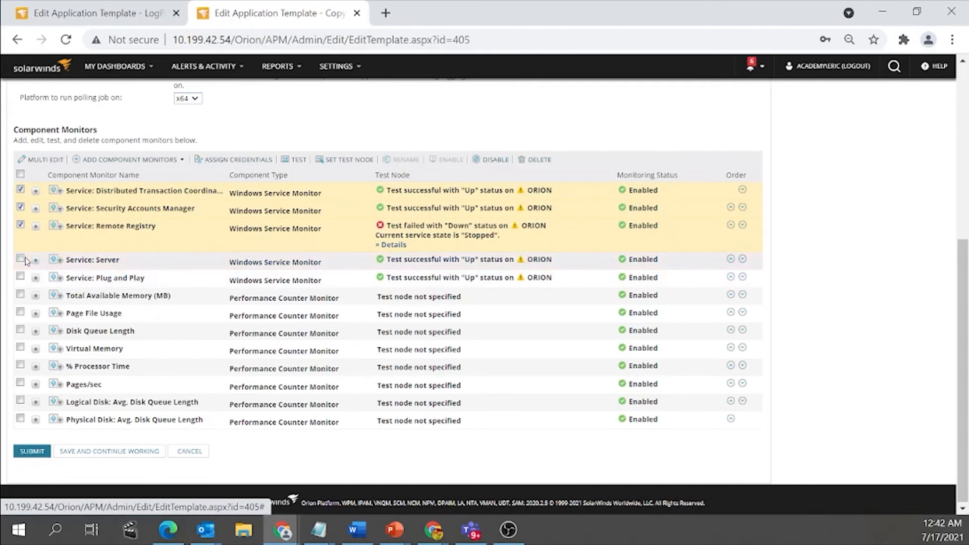
left_click(493, 160)
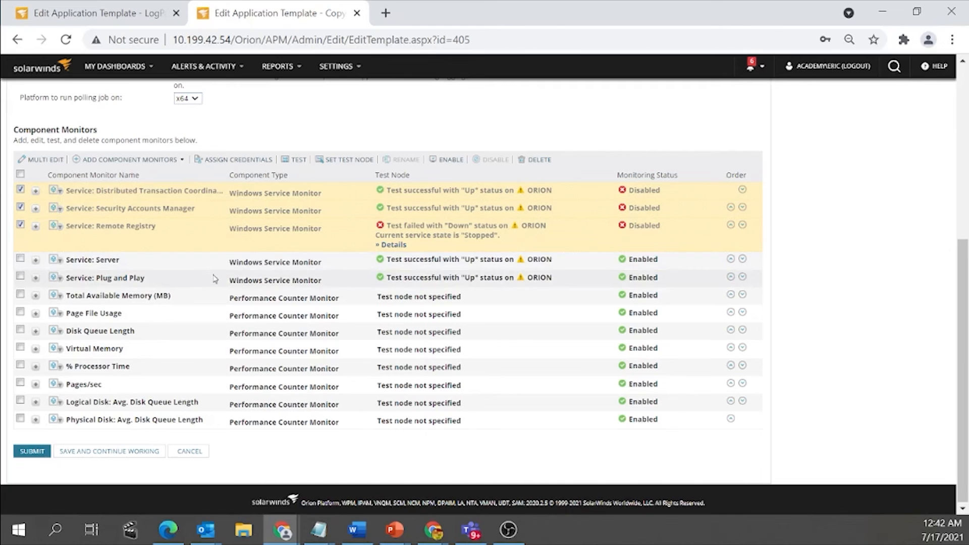
Step: Re-enable the three disabled service monitors, and keep only Distributed Transaction Coordinator selected to check rename availability
scroll(216, 280, "up", 3)
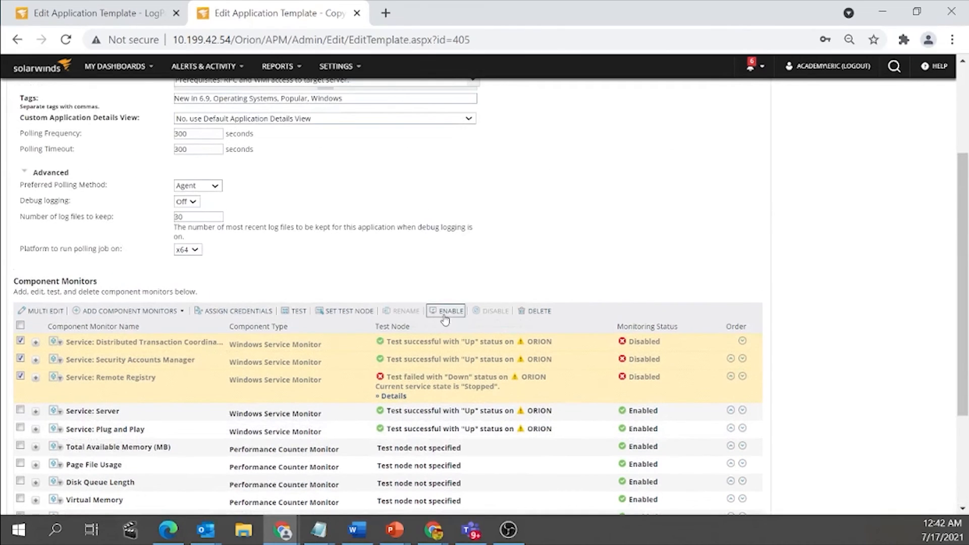
left_click(446, 311)
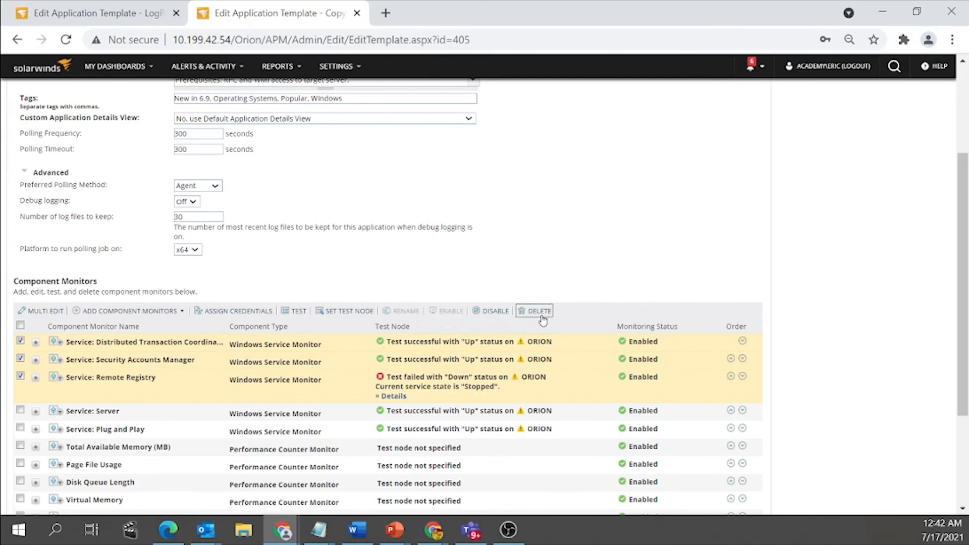
left_click(20, 358)
left_click(20, 376)
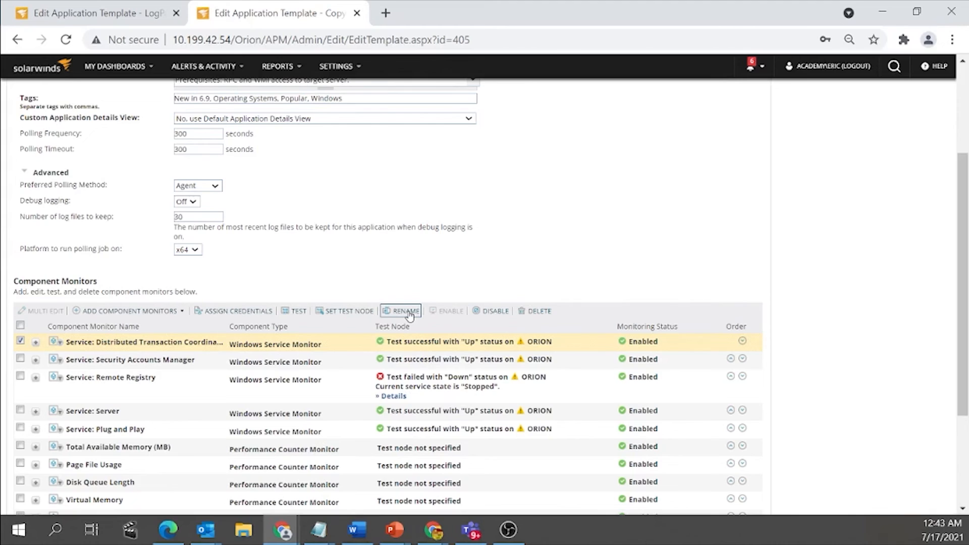
scroll(409, 316, "down", 1)
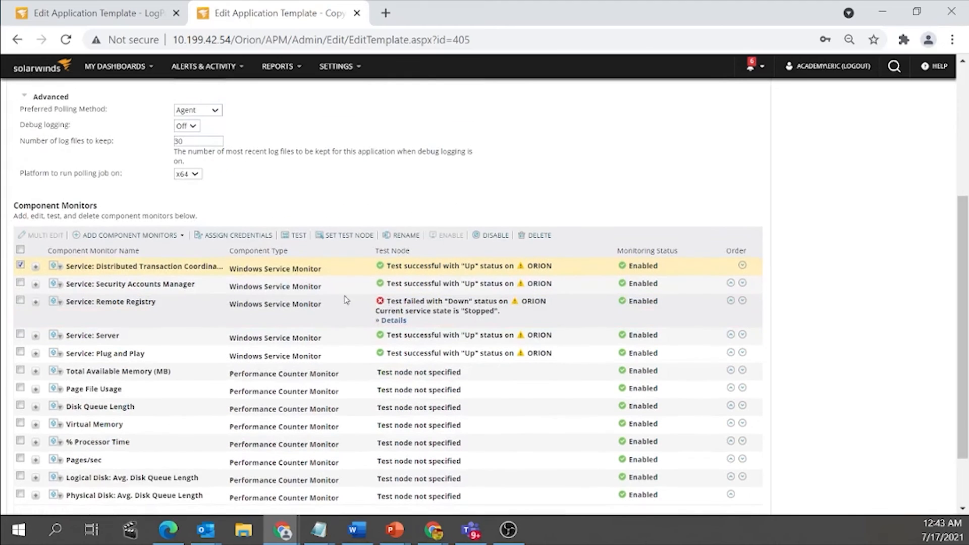
Step: Select all component monitors and submit the Copy of Windows Server 2019 Services and Counters template
left_click(20, 249)
scroll(281, 343, "down", 1)
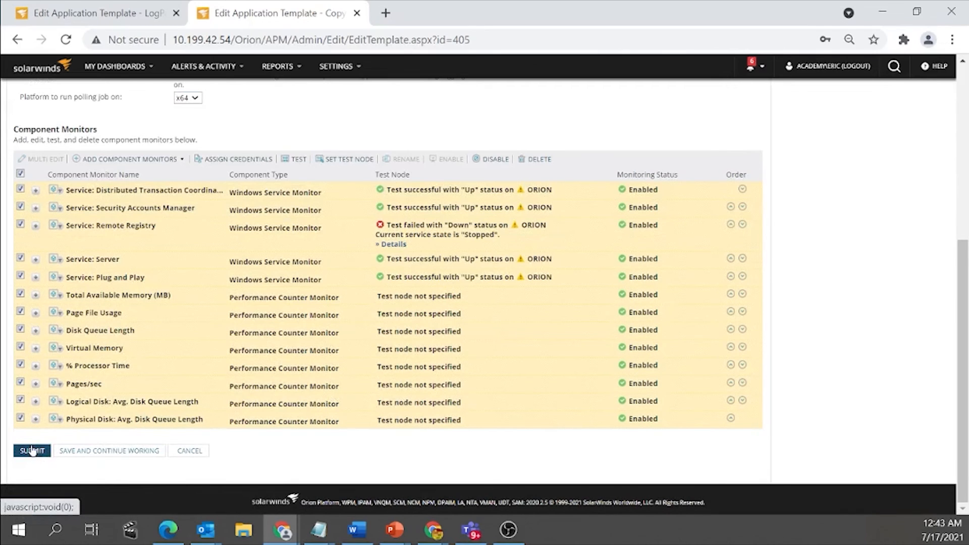
scroll(294, 449, "up", 4)
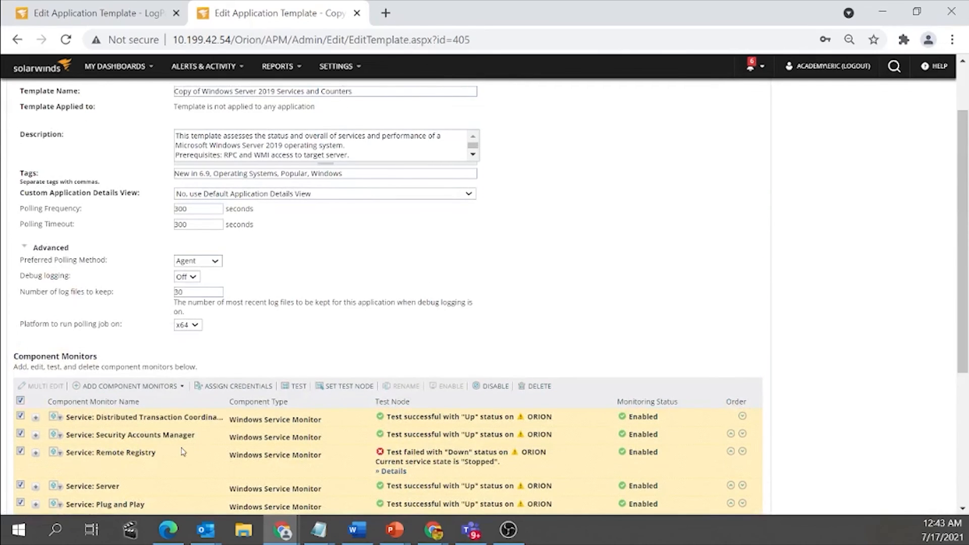
scroll(183, 451, "up", 1)
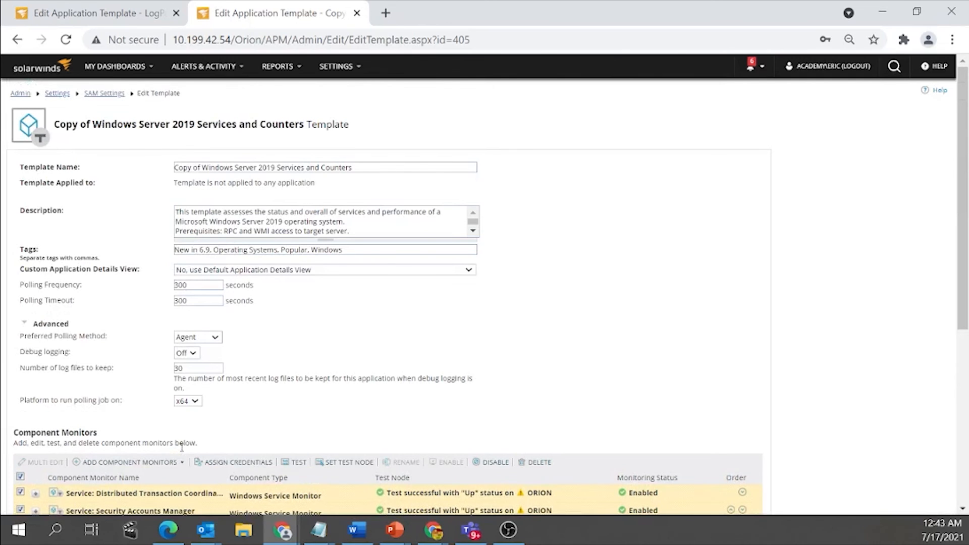
scroll(181, 448, "down", 5)
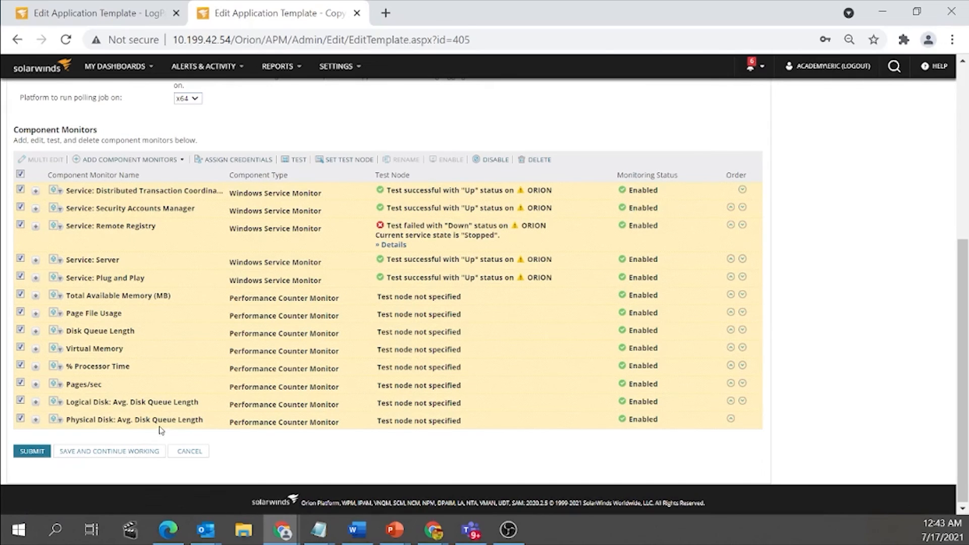
left_click(32, 452)
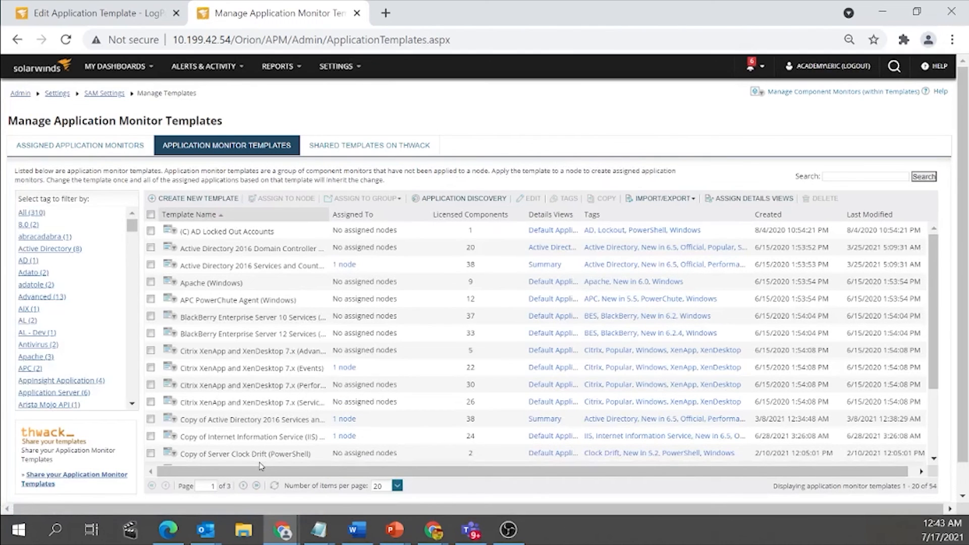
Step: Select the Copy of Windows Server 2019 Services and Counters template and view its group assignment options, without choosing one
scroll(253, 453, "down", 1)
scroll(254, 453, "down", 1)
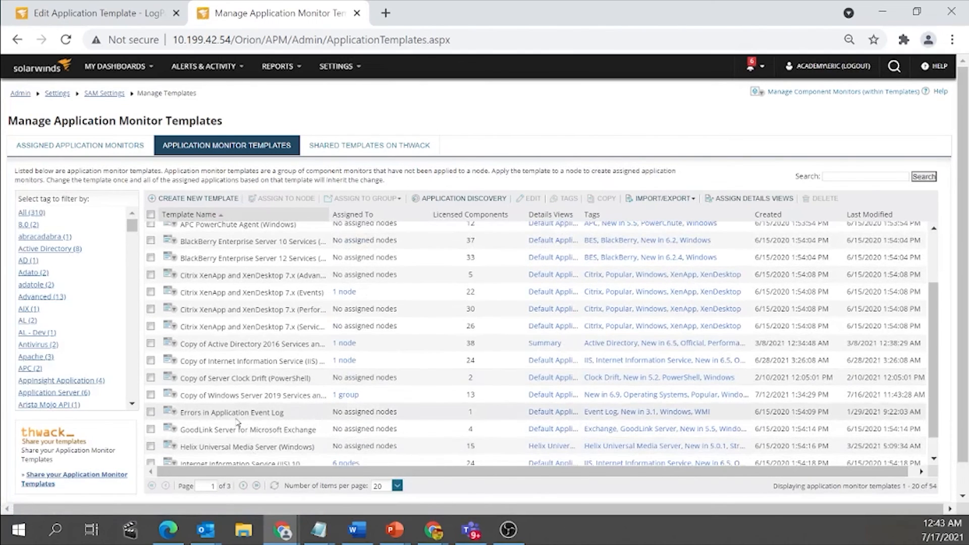
left_click(174, 401)
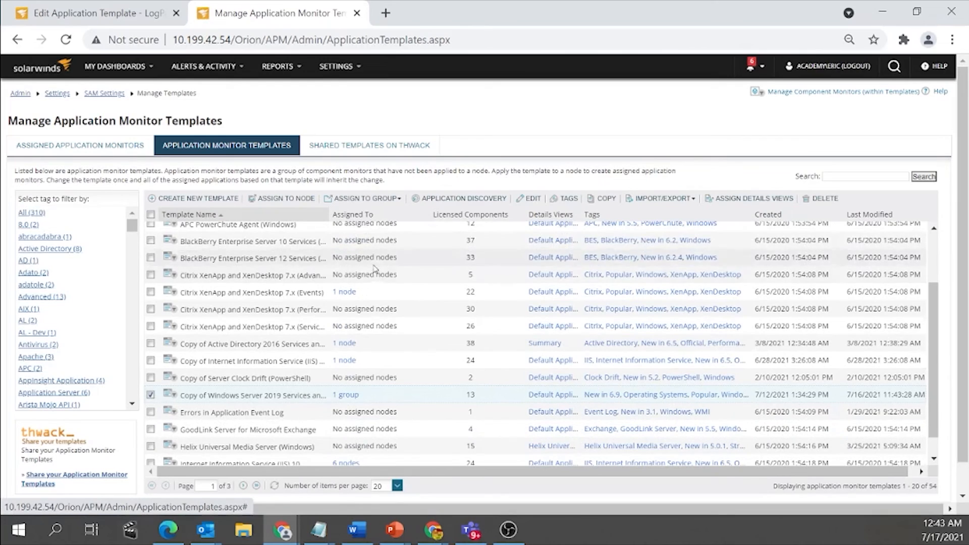
scroll(378, 275, "up", 2)
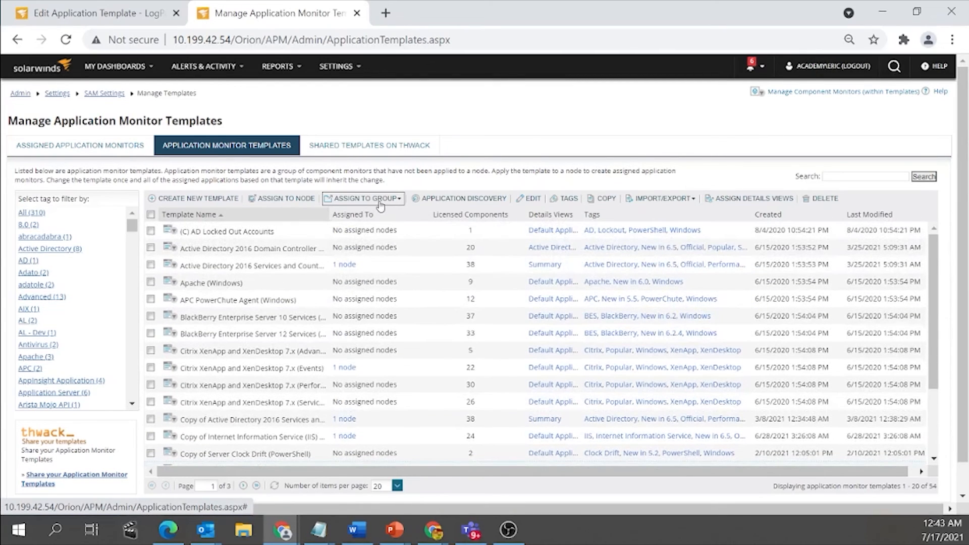
scroll(263, 405, "down", 2)
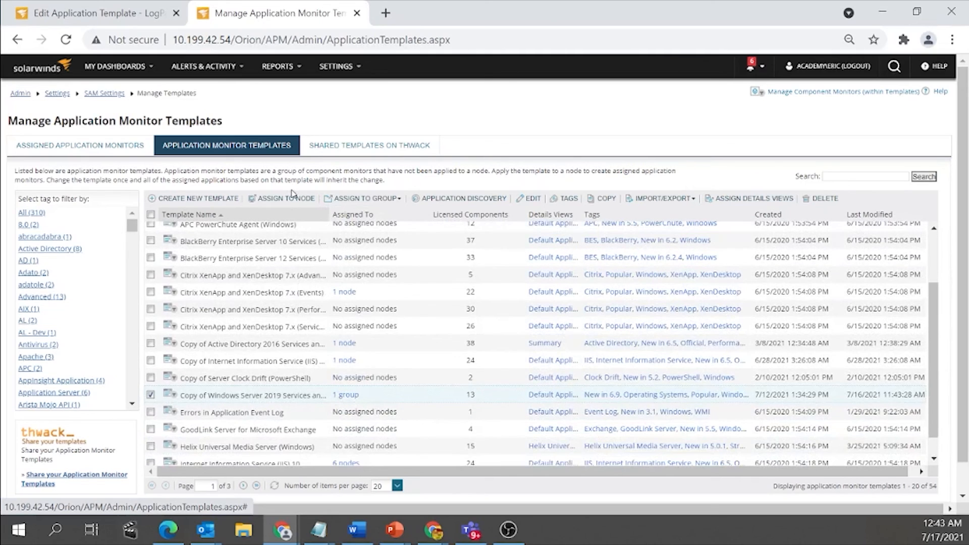
left_click(385, 202)
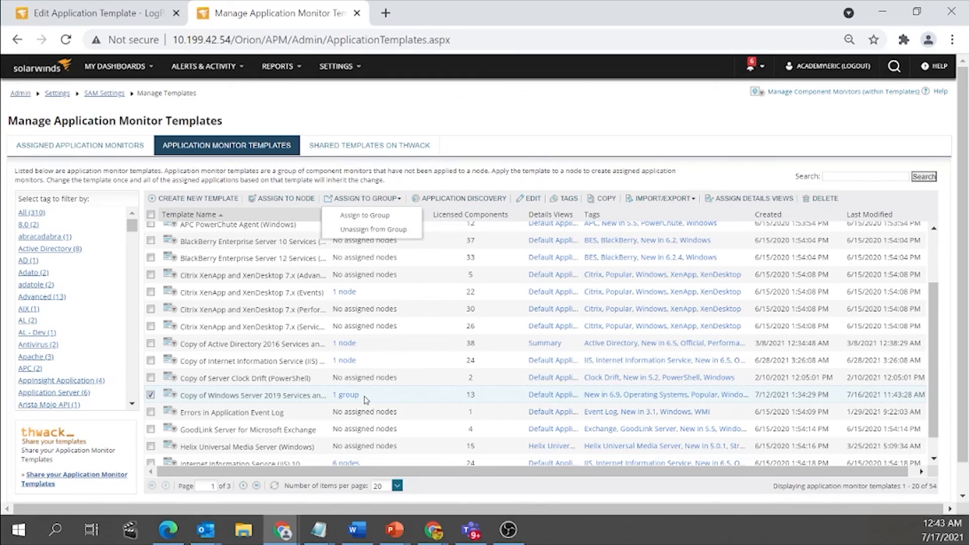
left_click(474, 131)
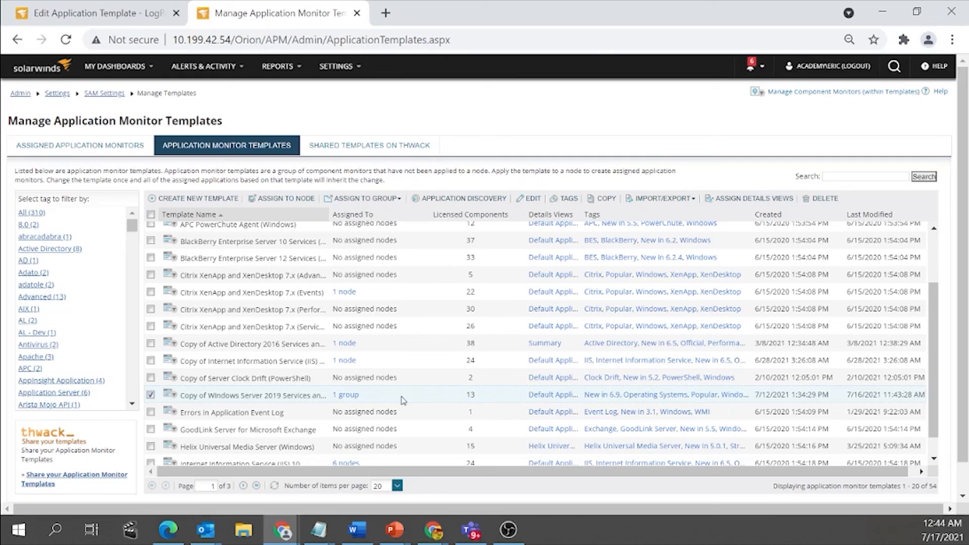
Step: Add the copied Server Clock Drift (PowerShell) and Internet Information Service templates to the selection
left_click(151, 377)
left_click(151, 361)
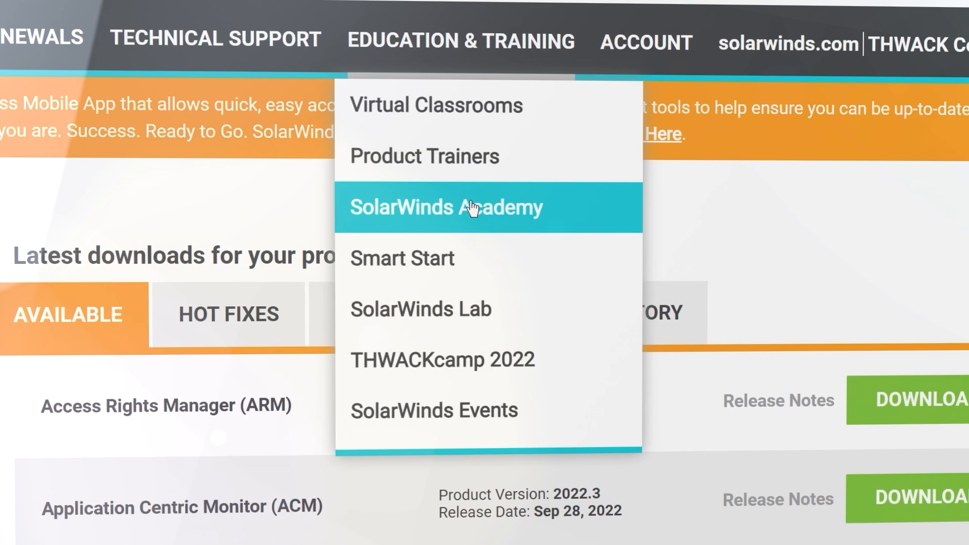
left_click(472, 208)
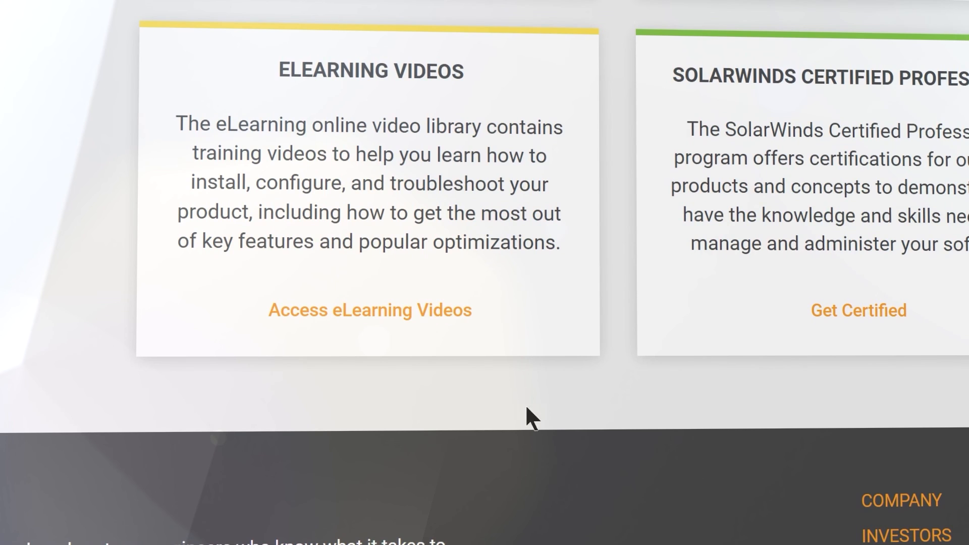
left_click(456, 309)
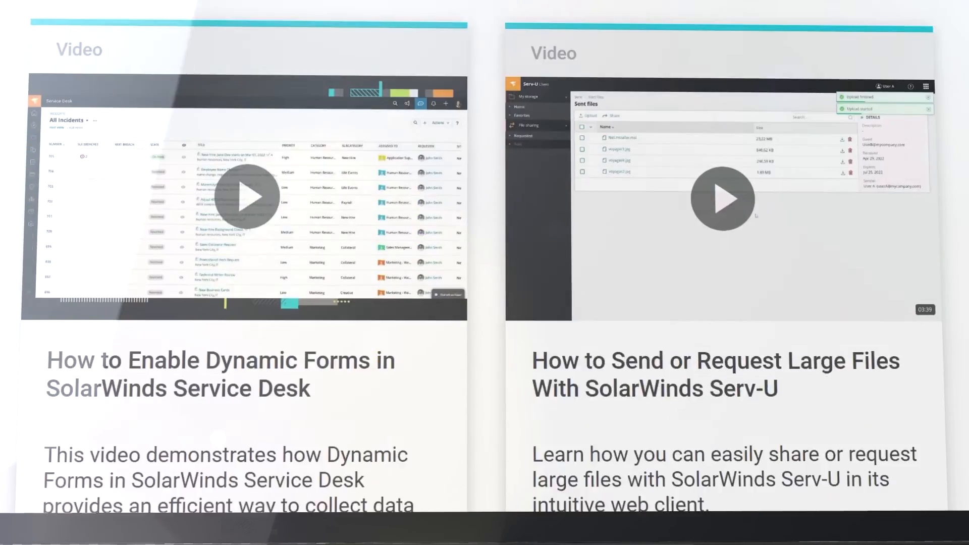
scroll(485, 272, "down", 5)
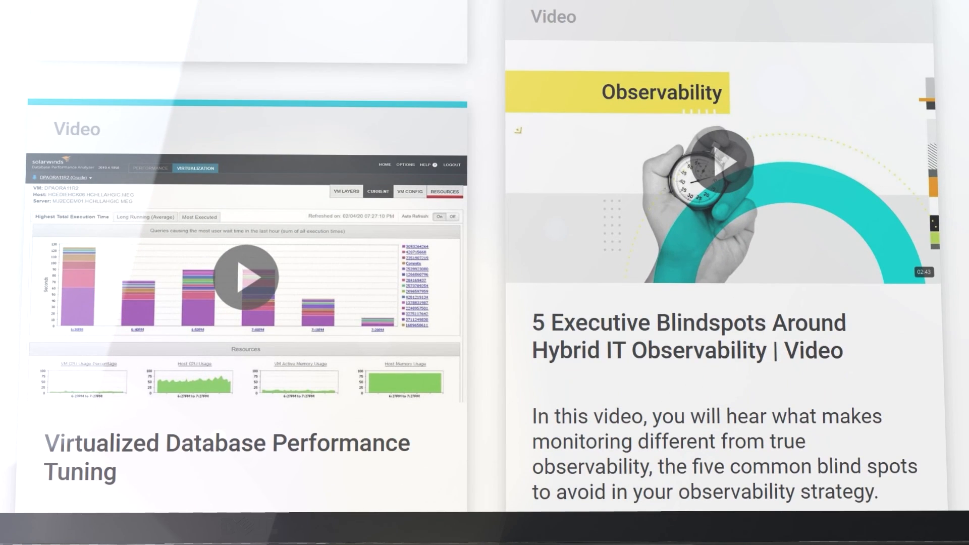